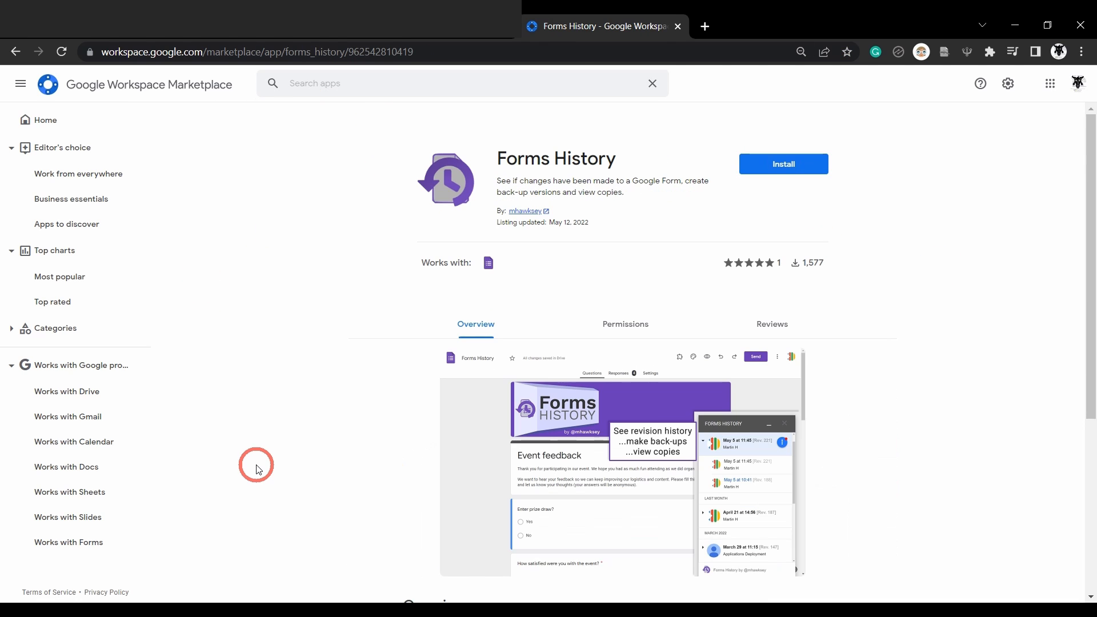
Show the Marketplace's top-rated apps and scroll through the app grid
{"action": "left_click", "coordinate": [57, 302]}
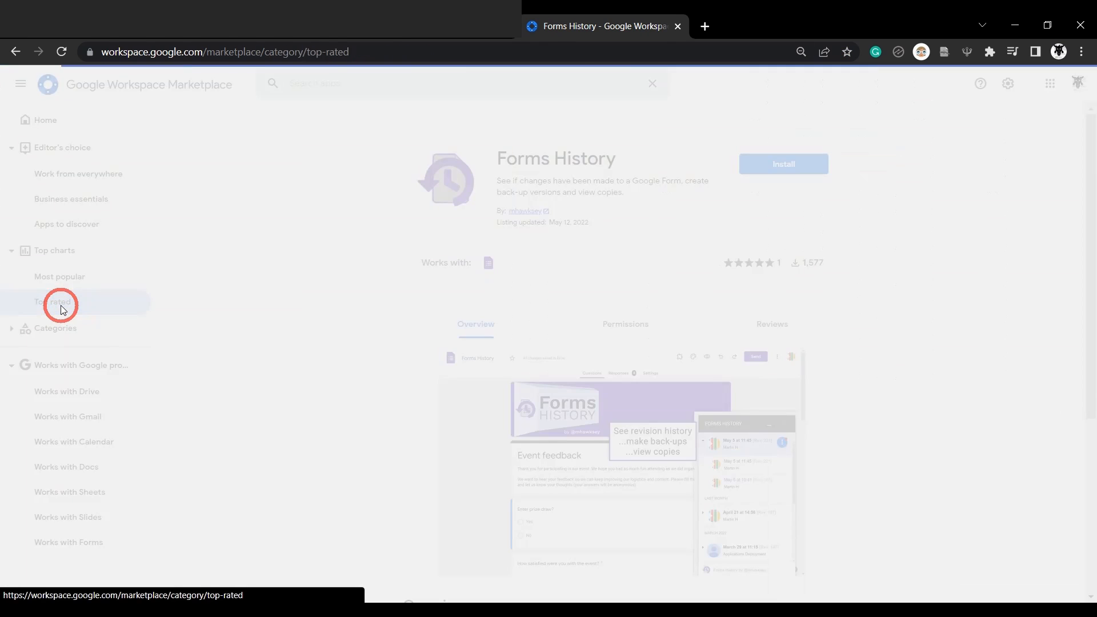
{"action": "scroll", "coordinate": [188, 331], "scroll_direction": "down", "scroll_amount": 2}
{"action": "scroll", "coordinate": [188, 330], "scroll_direction": "down", "scroll_amount": 20}
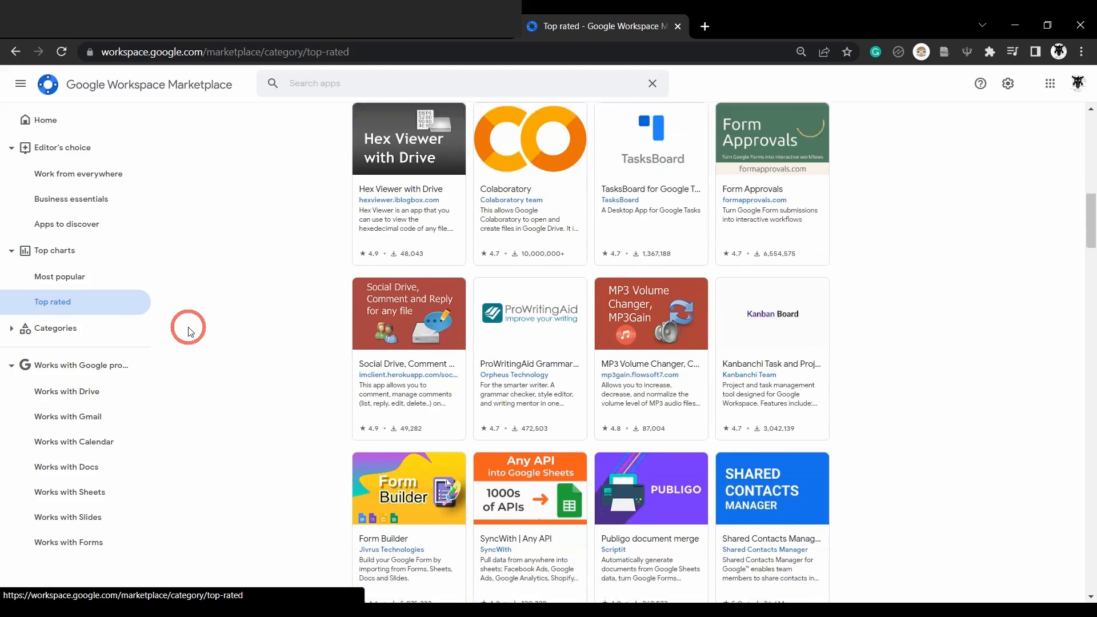
{"action": "scroll", "coordinate": [191, 332], "scroll_direction": "down", "scroll_amount": 20}
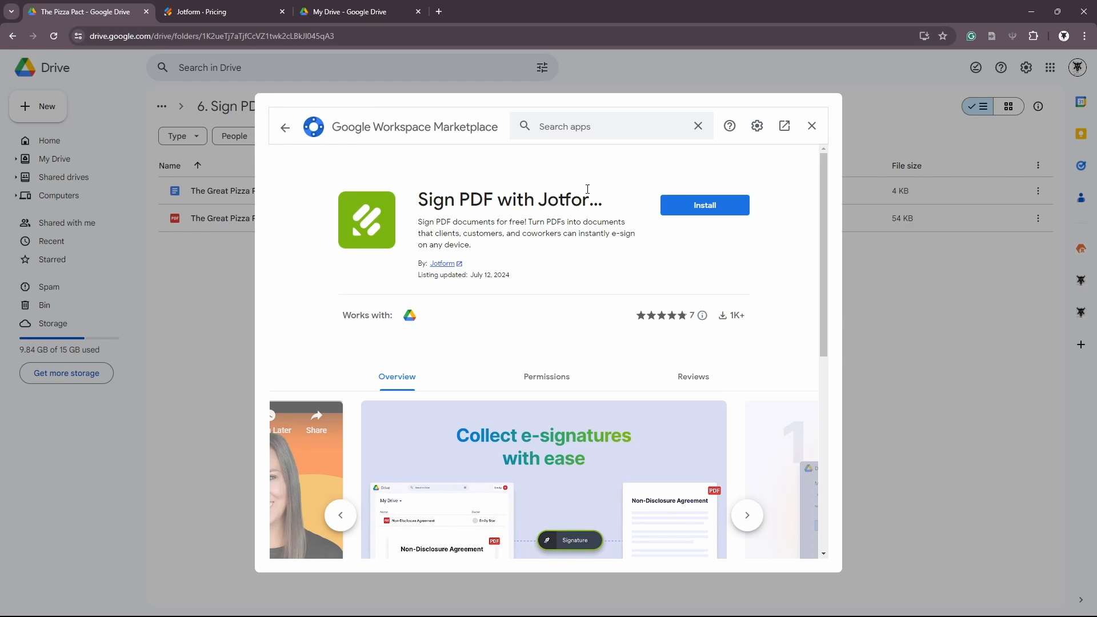
From The Pizza Pact folder's Connect more apps, search Marketplace for Sign PDF with Jotform Sign
{"action": "left_click", "coordinate": [815, 132]}
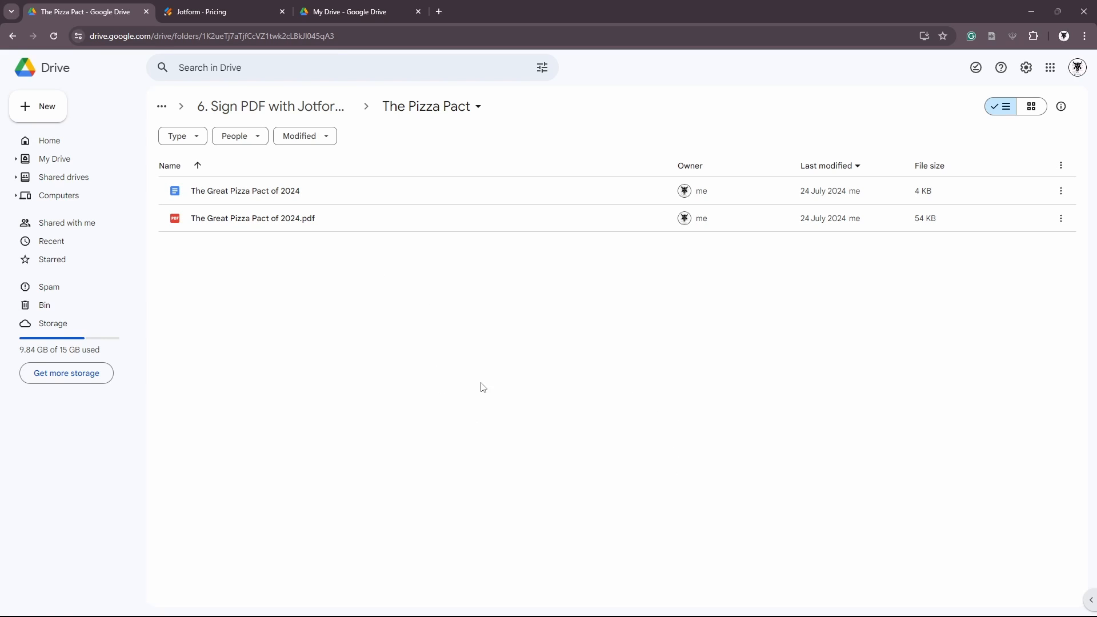
{"action": "right_click", "coordinate": [448, 291]}
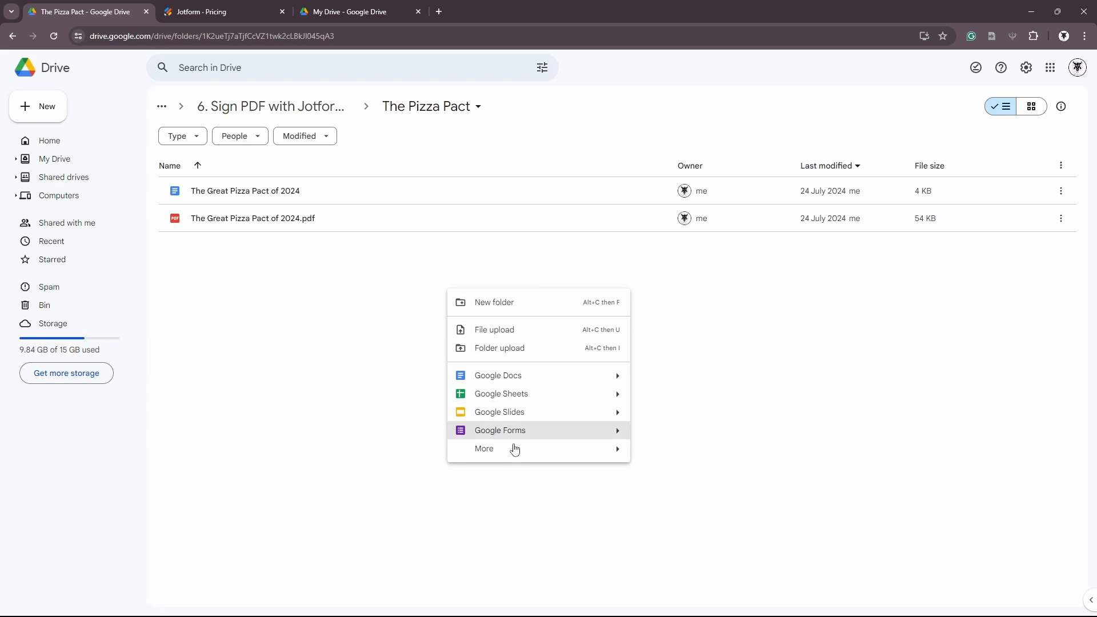
{"action": "mouse_move", "coordinate": [516, 458]}
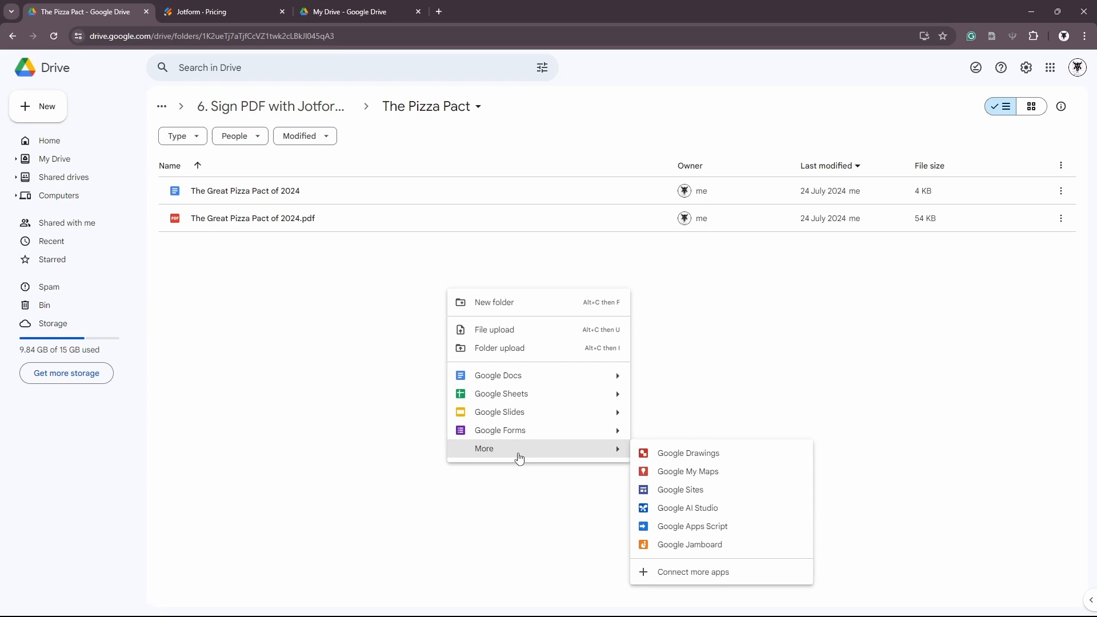
{"action": "left_click", "coordinate": [692, 572]}
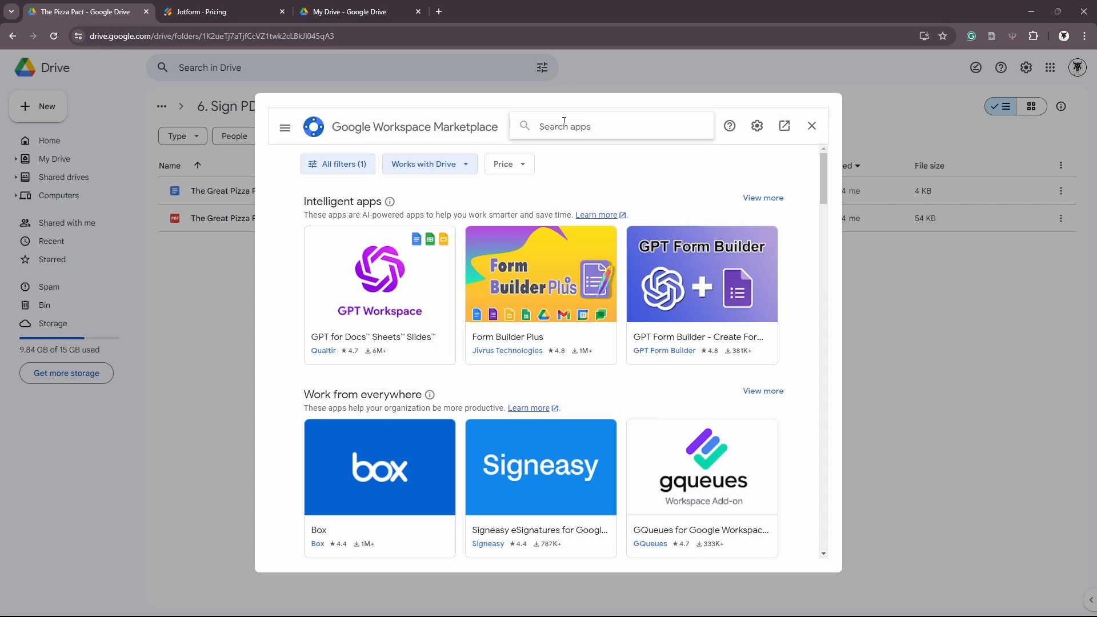
{"action": "type", "text": "Si"}
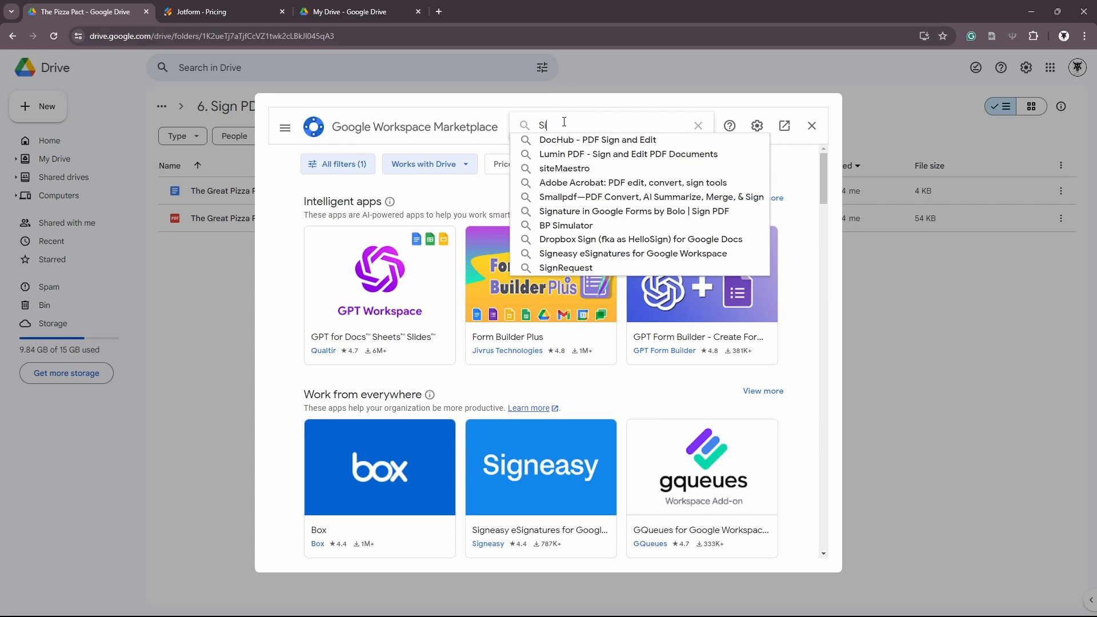
{"action": "type", "text": "gn pdf with"}
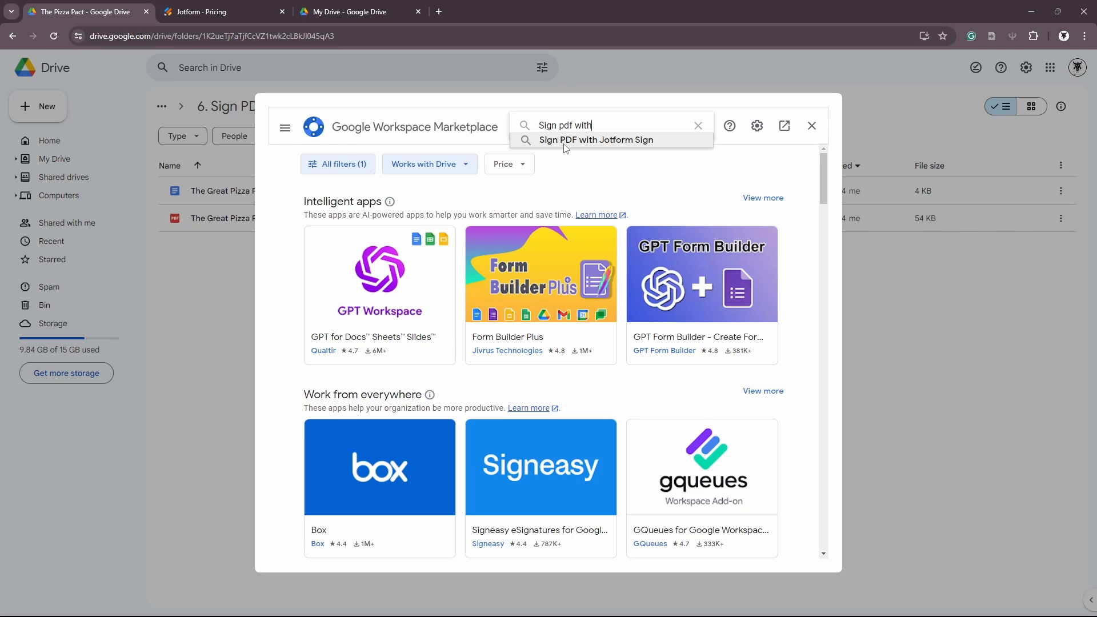
{"action": "left_click", "coordinate": [566, 141]}
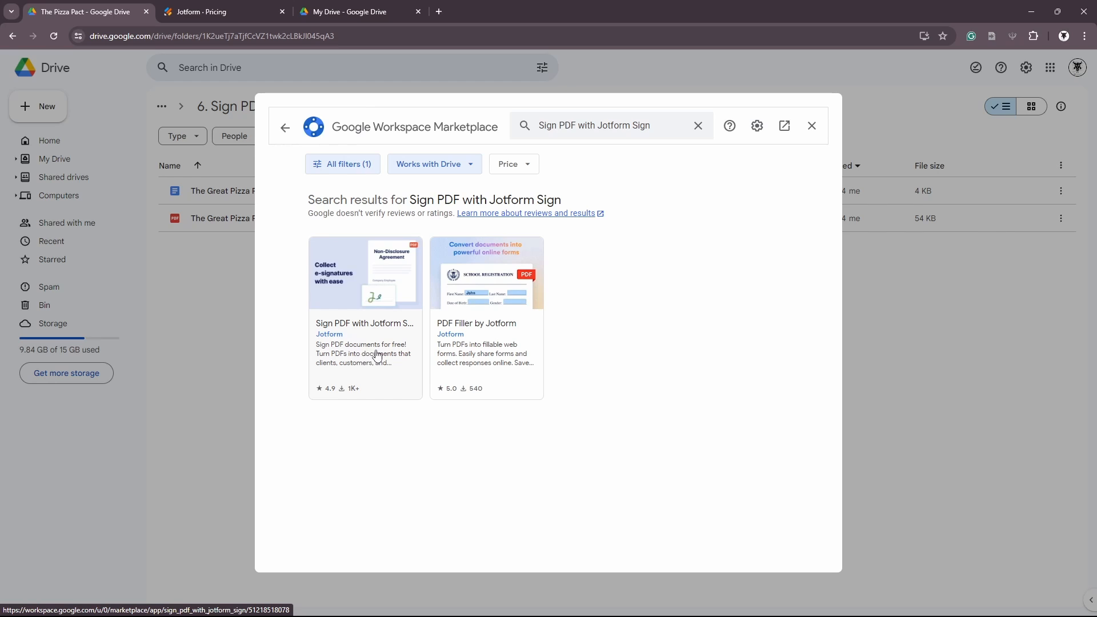
Open the Sign PDF with Jotform Sign listing and scroll through its details
{"action": "left_click", "coordinate": [377, 354]}
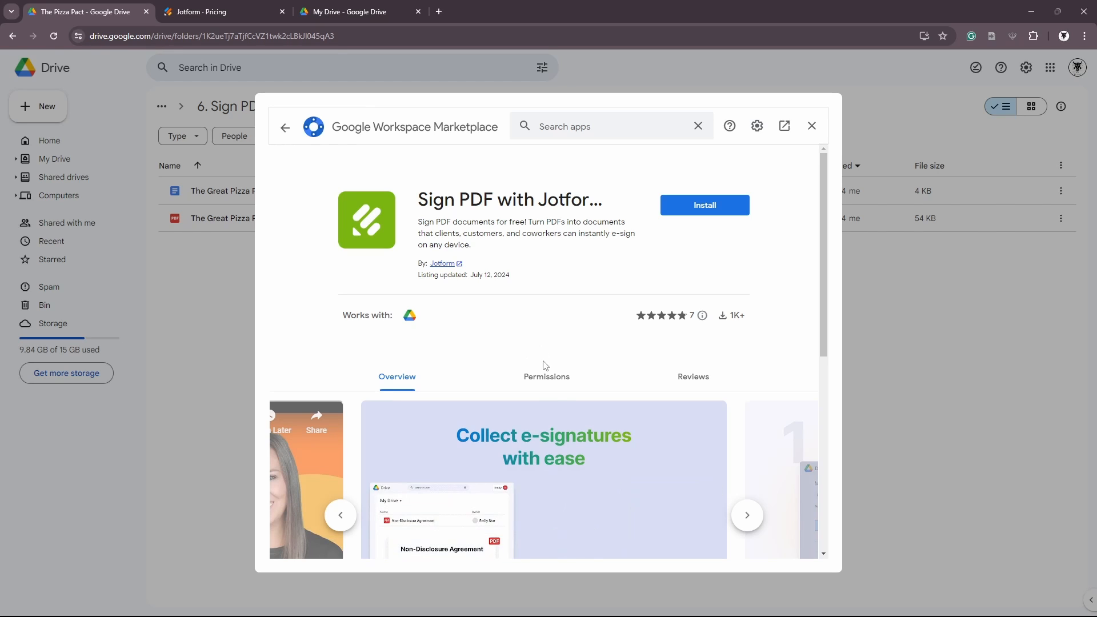
{"action": "scroll", "coordinate": [528, 331], "scroll_direction": "down", "scroll_amount": 2}
{"action": "scroll", "coordinate": [527, 331], "scroll_direction": "down", "scroll_amount": 3}
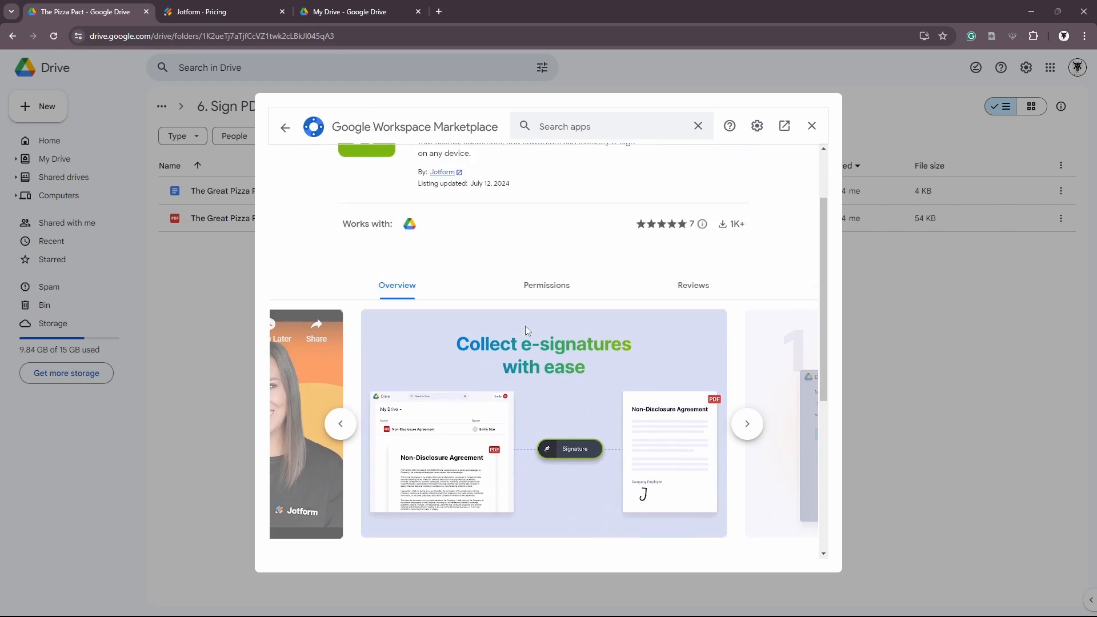
{"action": "scroll", "coordinate": [655, 431], "scroll_direction": "up", "scroll_amount": 1}
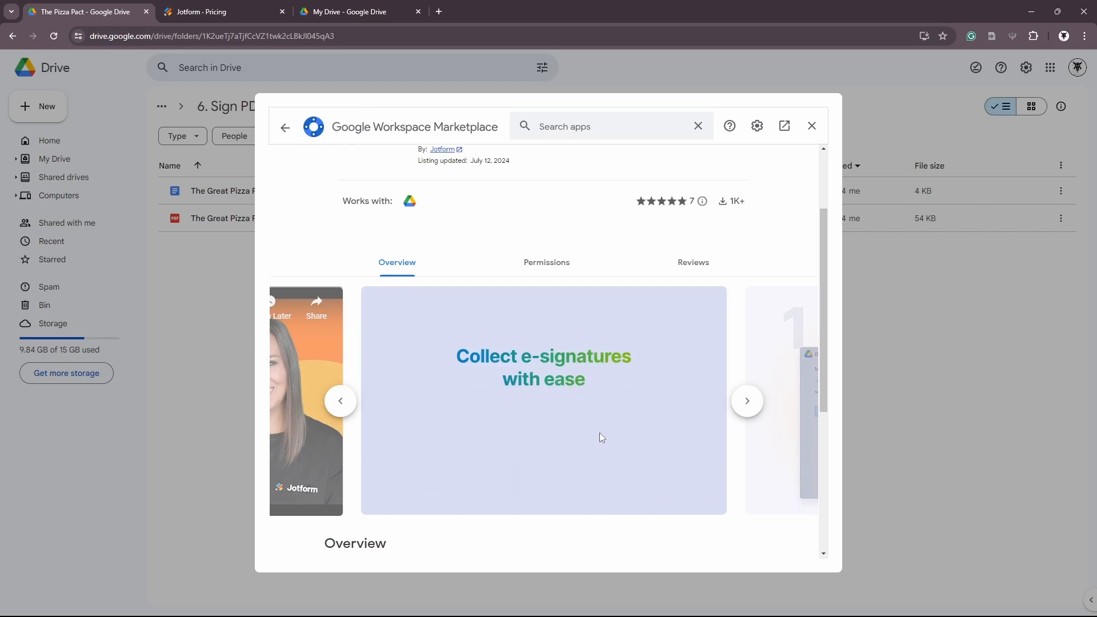
{"action": "scroll", "coordinate": [628, 401], "scroll_direction": "down", "scroll_amount": 1}
{"action": "scroll", "coordinate": [667, 372], "scroll_direction": "up", "scroll_amount": 2}
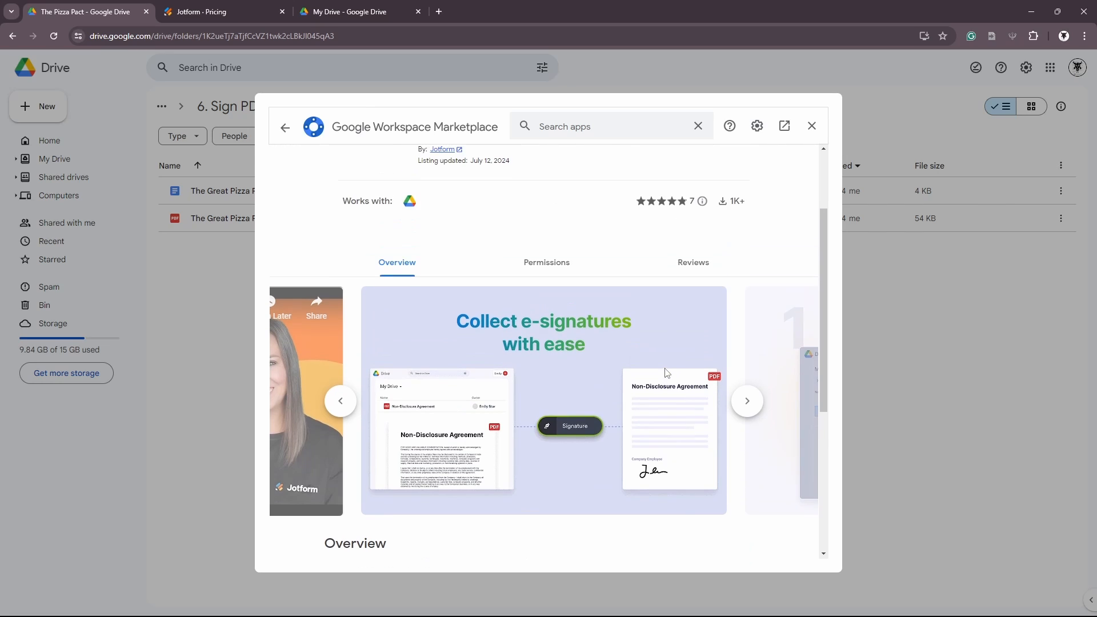
{"action": "scroll", "coordinate": [667, 373], "scroll_direction": "down", "scroll_amount": 1}
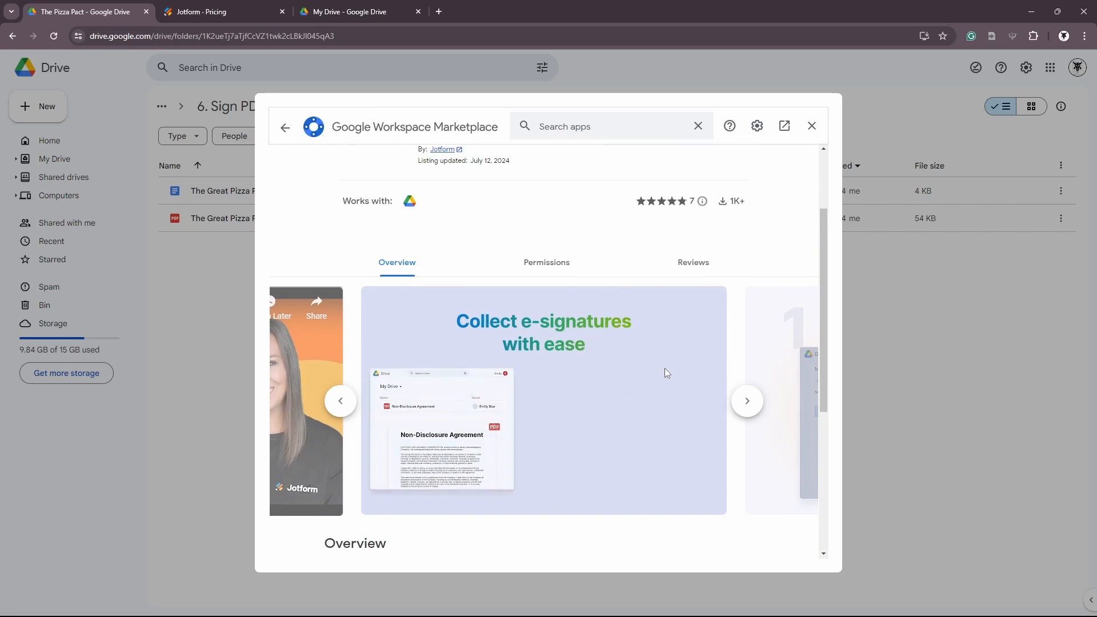
Page through the screenshots (Open your PDF, e-signature field, Receive signed PDFs) to the promo video
{"action": "left_click", "coordinate": [749, 401]}
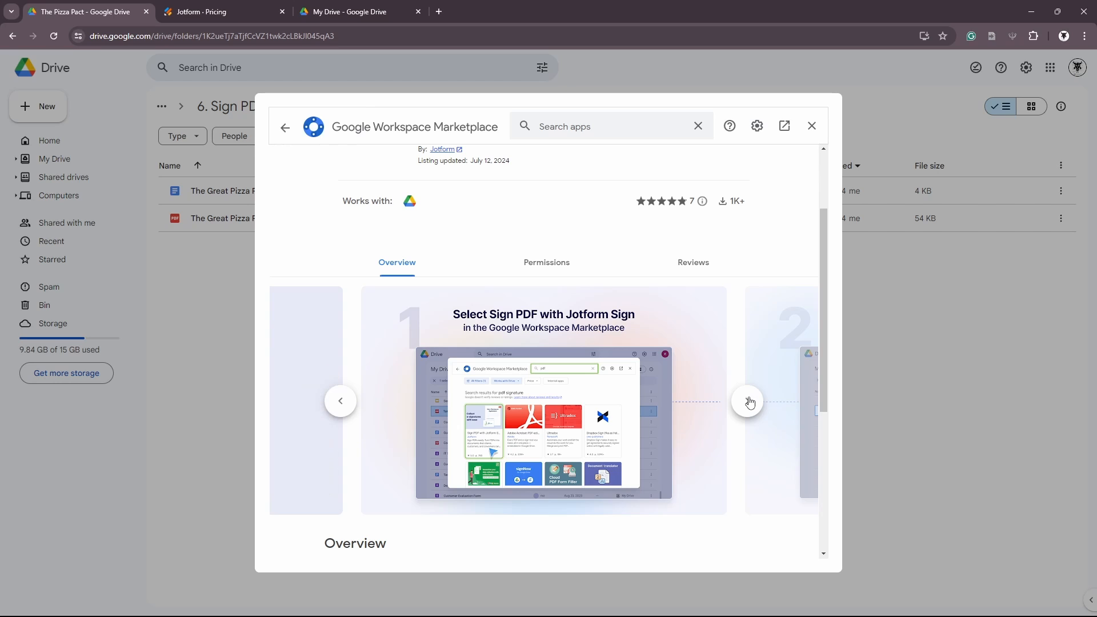
{"action": "left_click", "coordinate": [749, 402]}
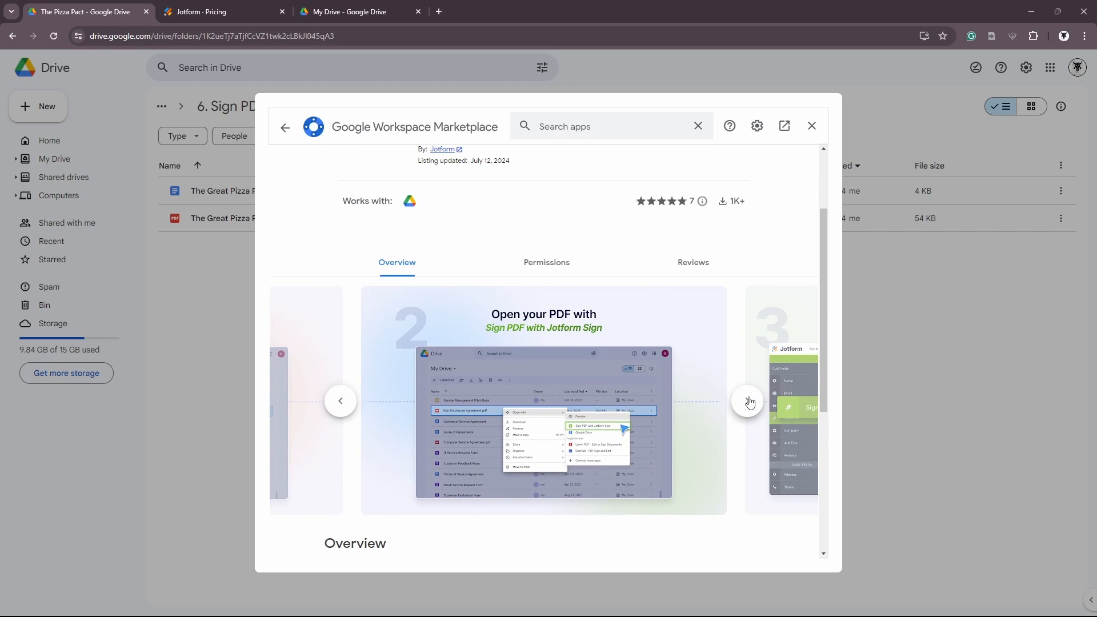
{"action": "left_click", "coordinate": [750, 401]}
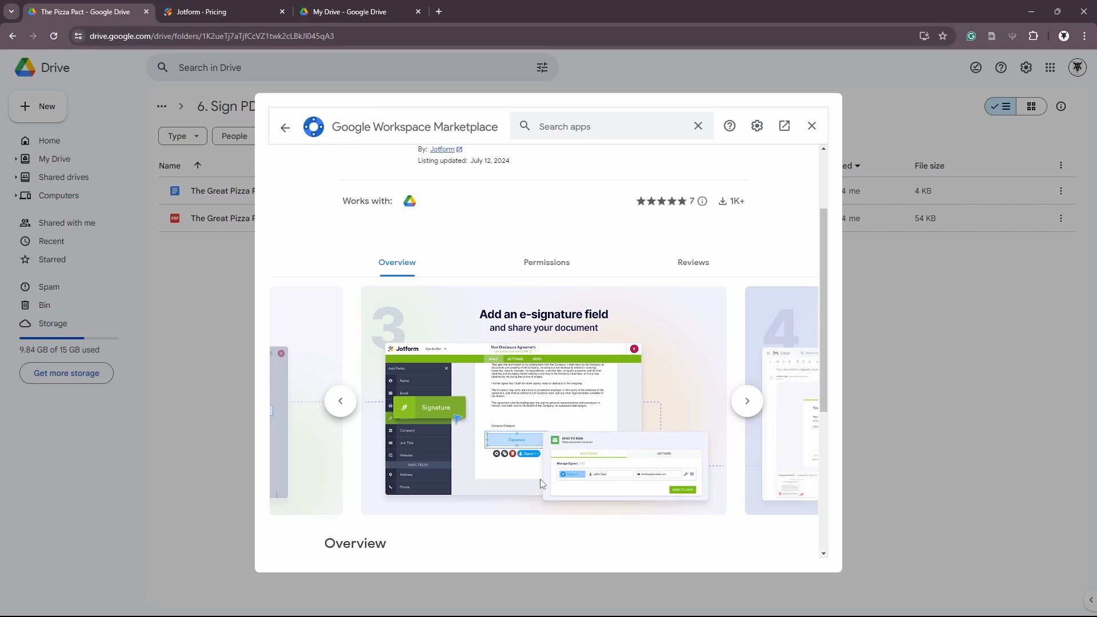
{"action": "left_click", "coordinate": [753, 405]}
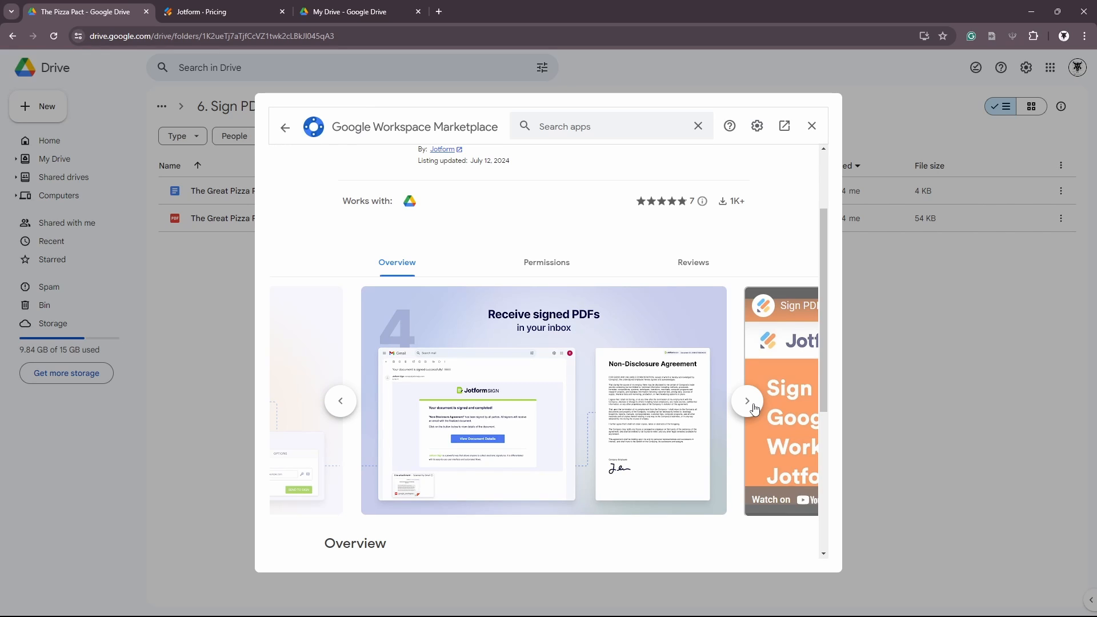
{"action": "left_click", "coordinate": [753, 406]}
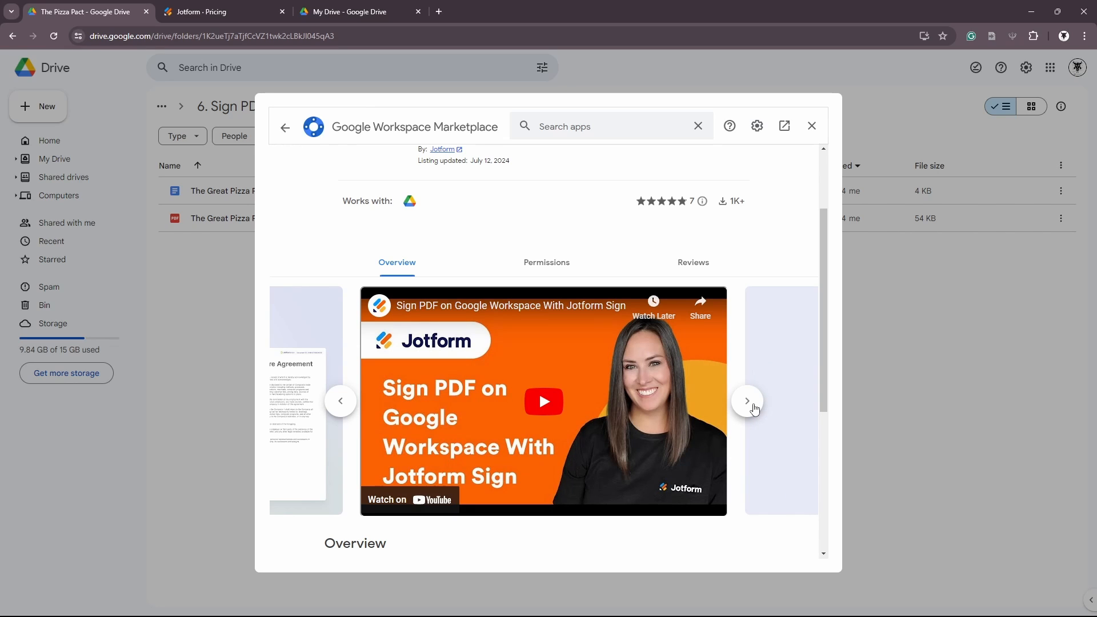
{"action": "scroll", "coordinate": [679, 429], "scroll_direction": "down", "scroll_amount": 4}
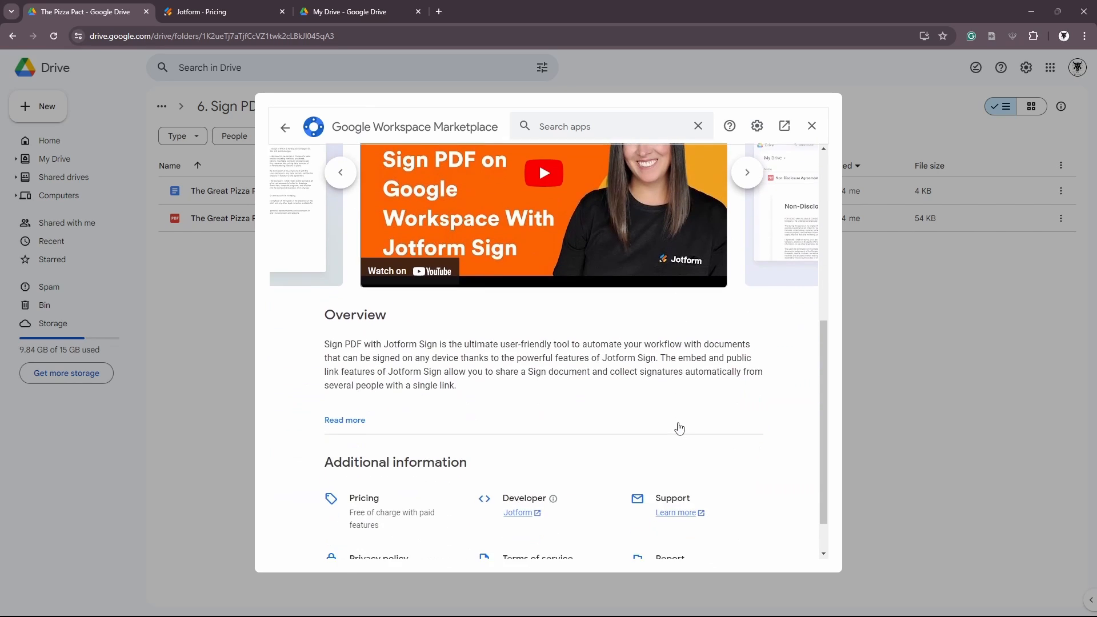
{"action": "scroll", "coordinate": [679, 428], "scroll_direction": "up", "scroll_amount": 4}
{"action": "scroll", "coordinate": [667, 465], "scroll_direction": "down", "scroll_amount": 1}
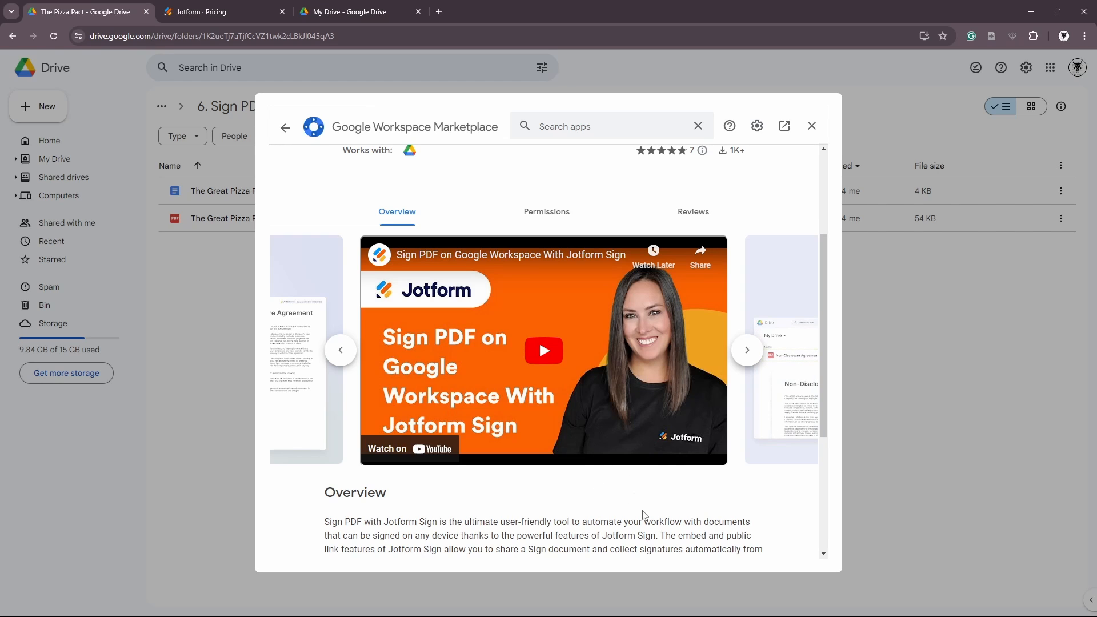
{"action": "scroll", "coordinate": [645, 509], "scroll_direction": "down", "scroll_amount": 4}
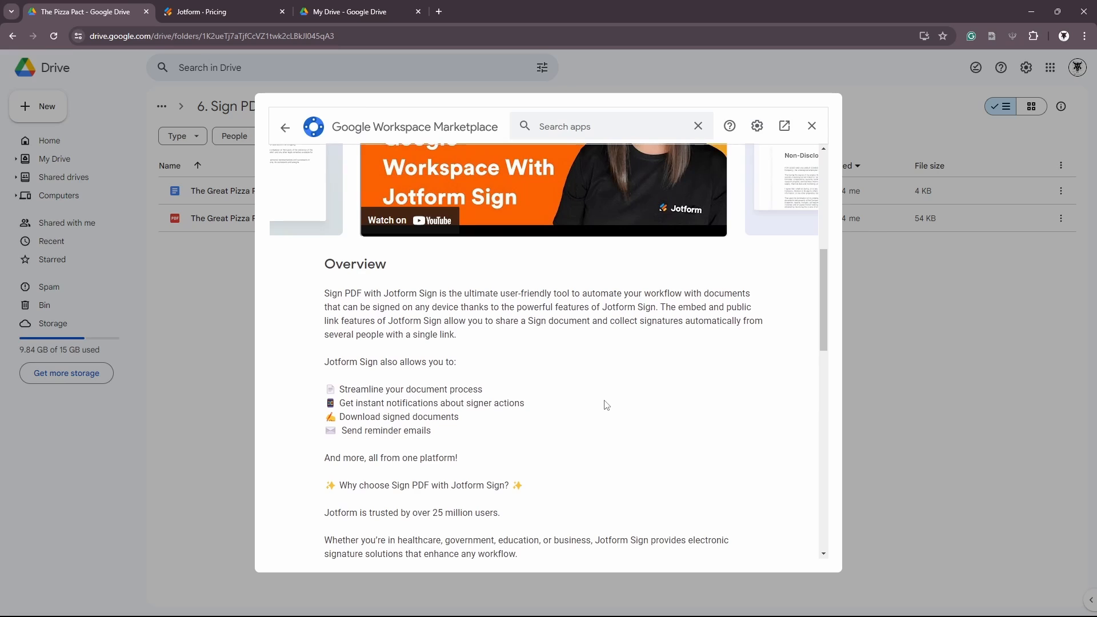
{"action": "scroll", "coordinate": [606, 405], "scroll_direction": "down", "scroll_amount": 1}
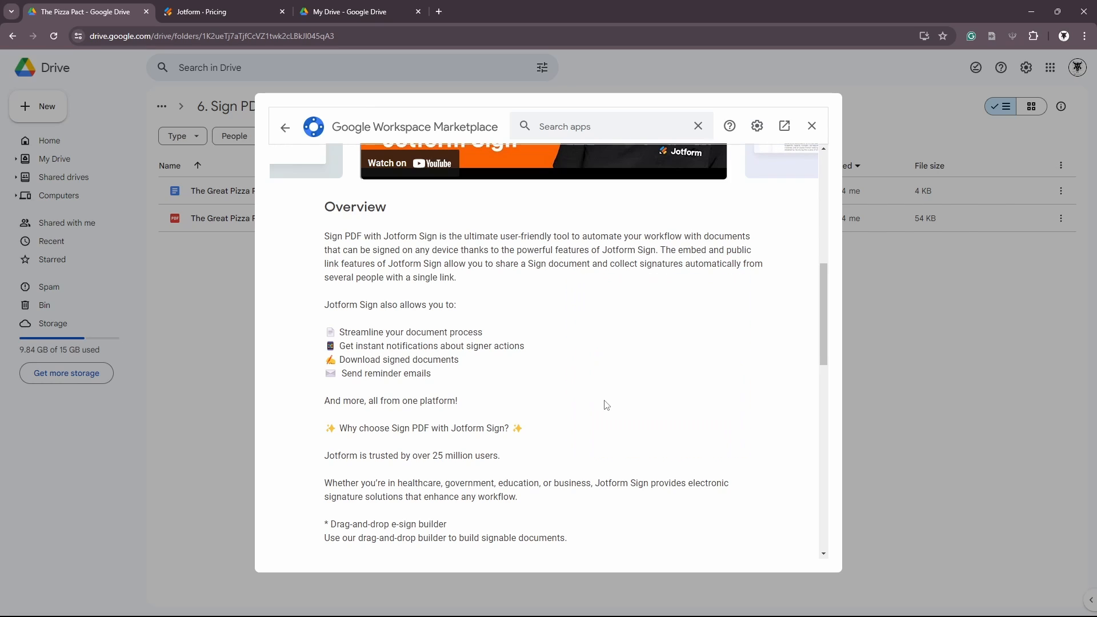
{"action": "scroll", "coordinate": [547, 364], "scroll_direction": "down", "scroll_amount": 3}
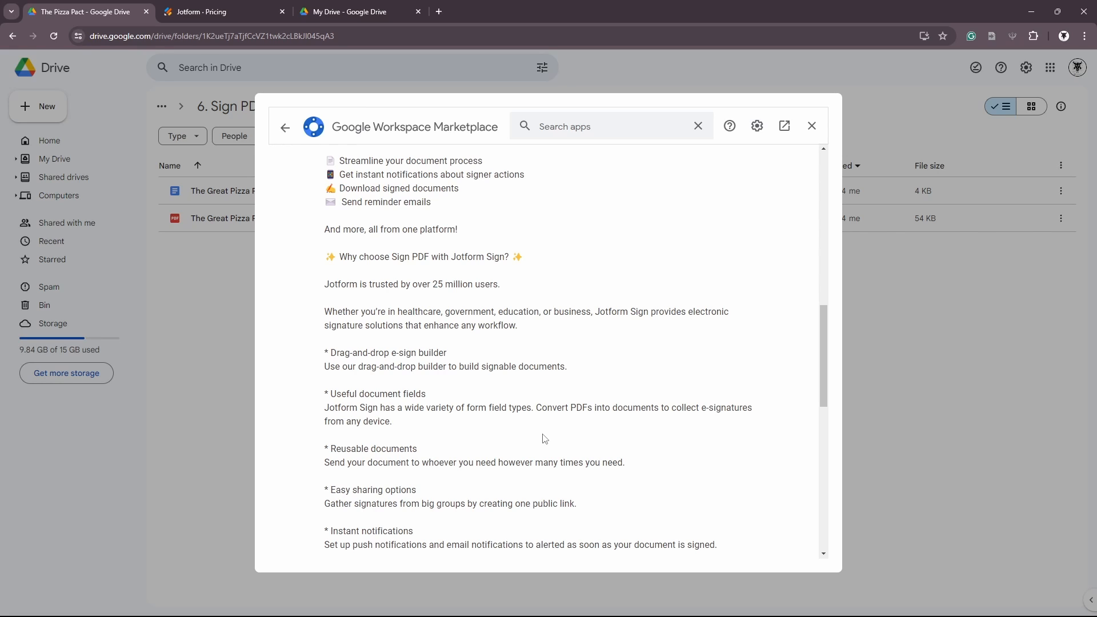
{"action": "scroll", "coordinate": [545, 439], "scroll_direction": "down", "scroll_amount": 3}
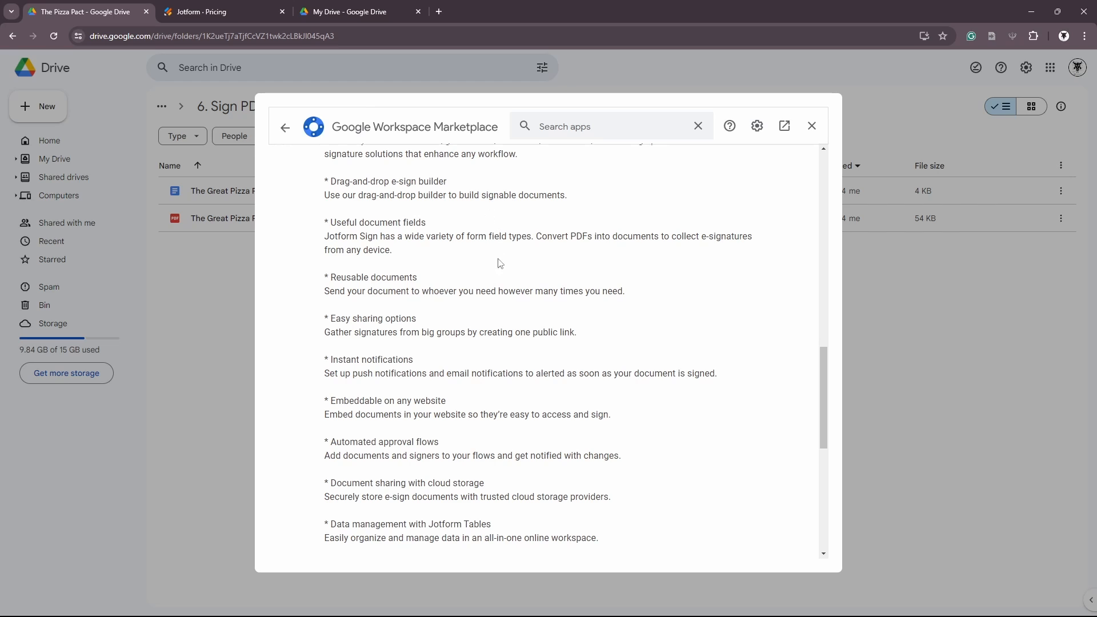
{"action": "scroll", "coordinate": [493, 278], "scroll_direction": "down", "scroll_amount": 7}
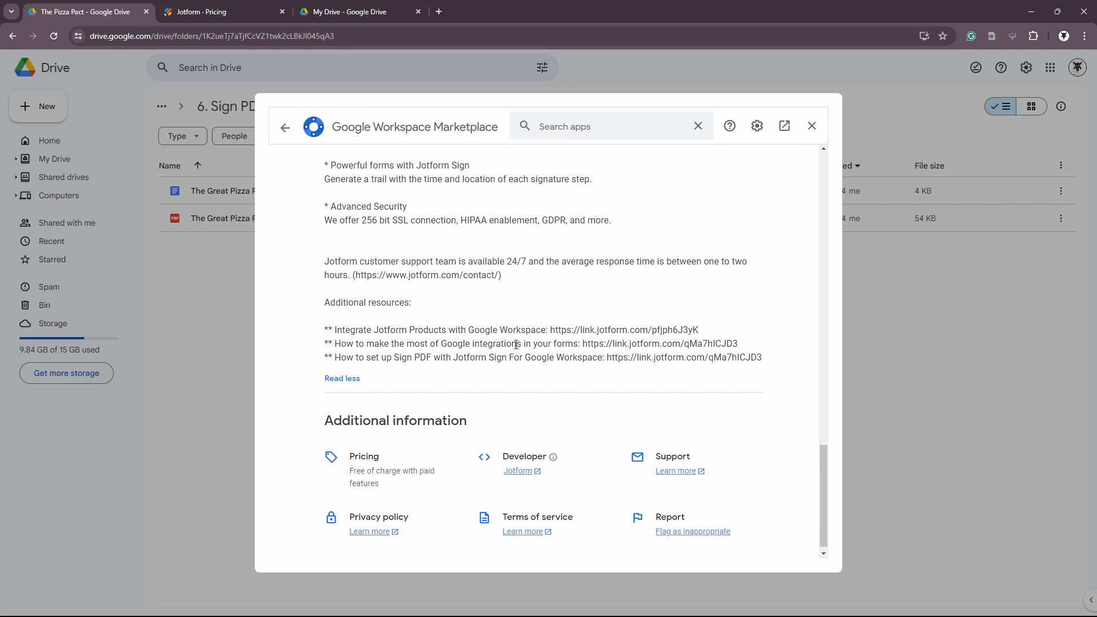
{"action": "scroll", "coordinate": [525, 356], "scroll_direction": "up", "scroll_amount": 15}
{"action": "scroll", "coordinate": [533, 361], "scroll_direction": "up", "scroll_amount": 5}
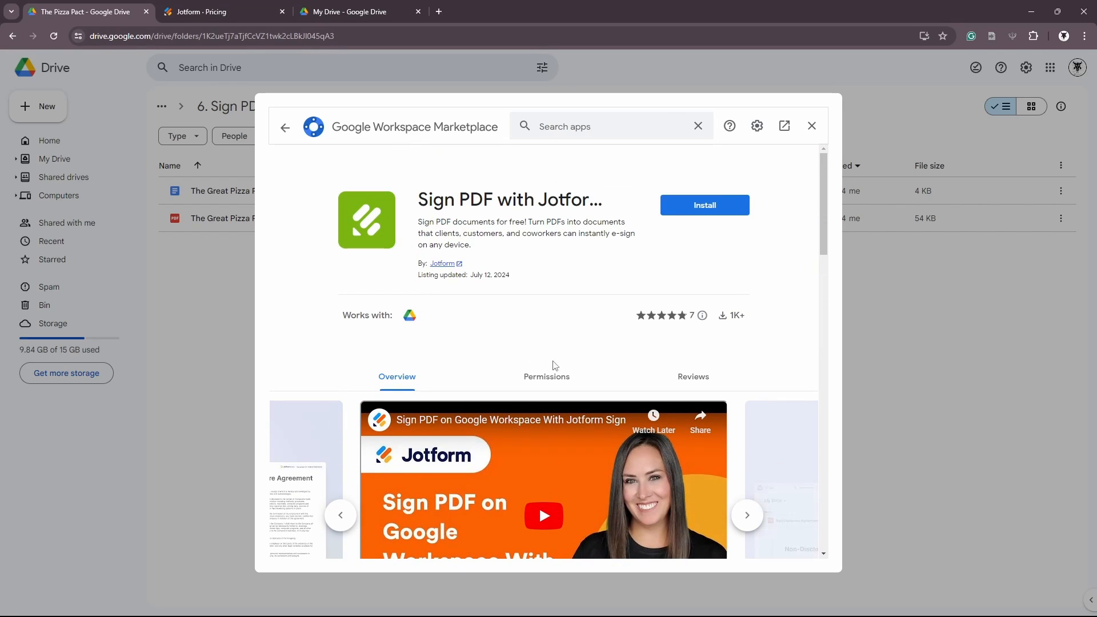
Review the requested permissions: specific Drive files, primary email address and personal info
{"action": "left_click", "coordinate": [564, 382]}
{"action": "scroll", "coordinate": [600, 355], "scroll_direction": "down", "scroll_amount": 3}
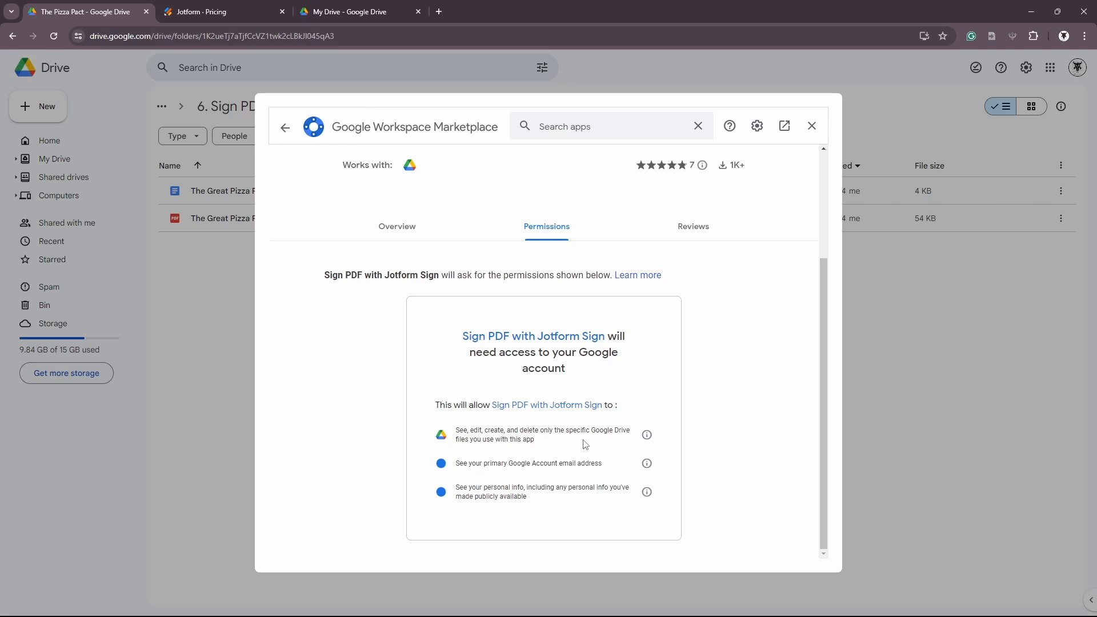
{"action": "left_click_drag", "start_coordinate": [605, 464], "coordinate": [462, 467]}
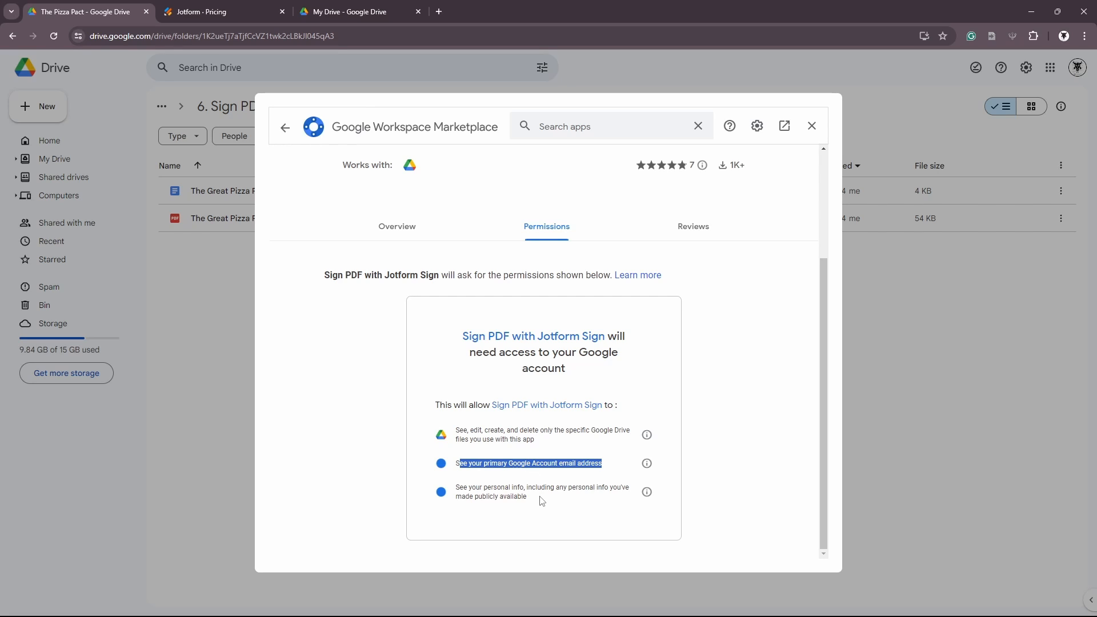
{"action": "left_click_drag", "start_coordinate": [526, 497], "coordinate": [457, 487]}
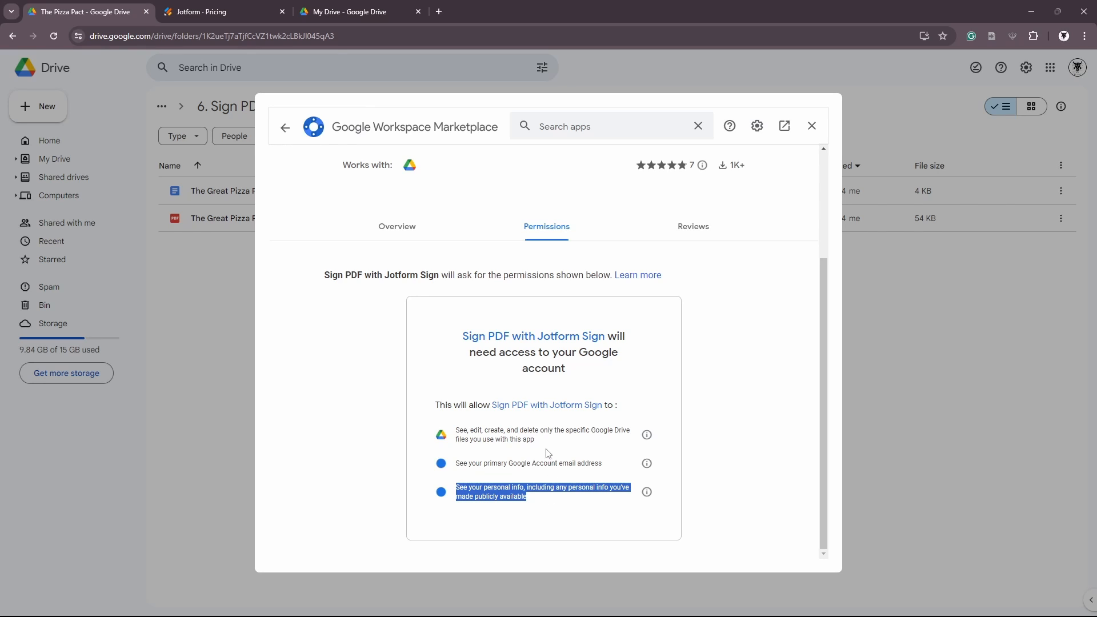
{"action": "left_click_drag", "start_coordinate": [547, 443], "coordinate": [455, 433]}
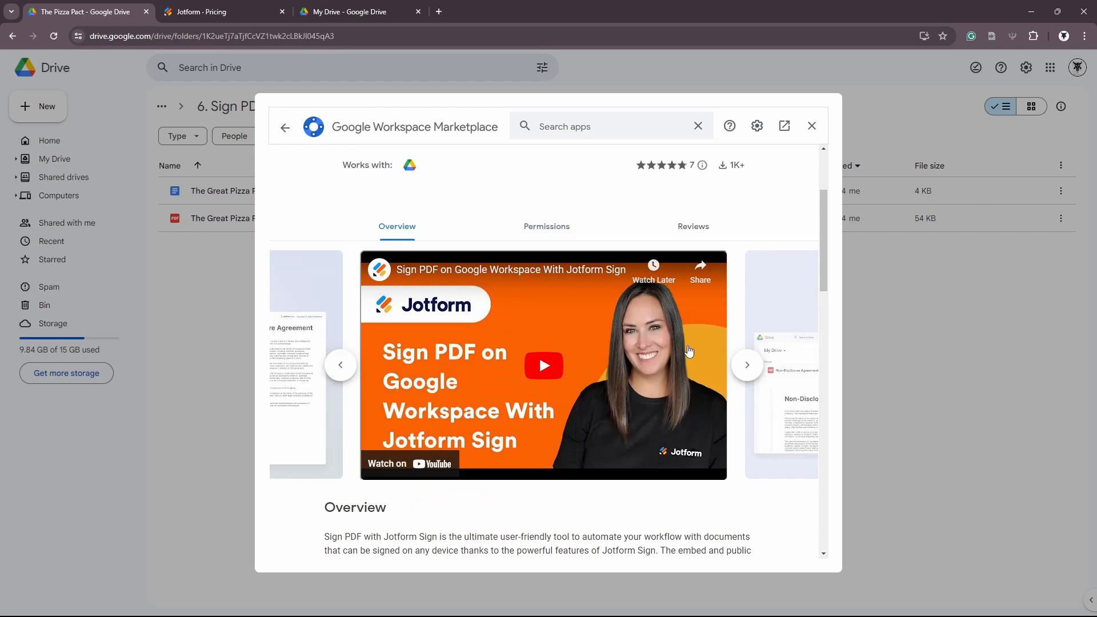
{"action": "scroll", "coordinate": [692, 348], "scroll_direction": "up", "scroll_amount": 3}
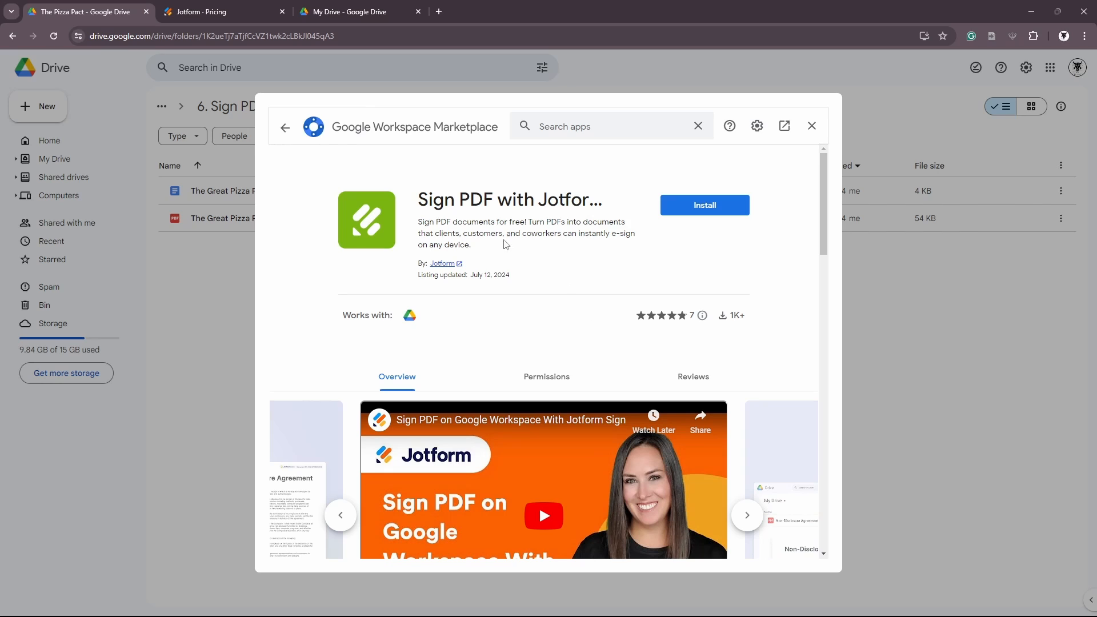
Install Sign PDF with Jotform Sign with your Google account, allowing access to Drive files
{"action": "left_click", "coordinate": [718, 212]}
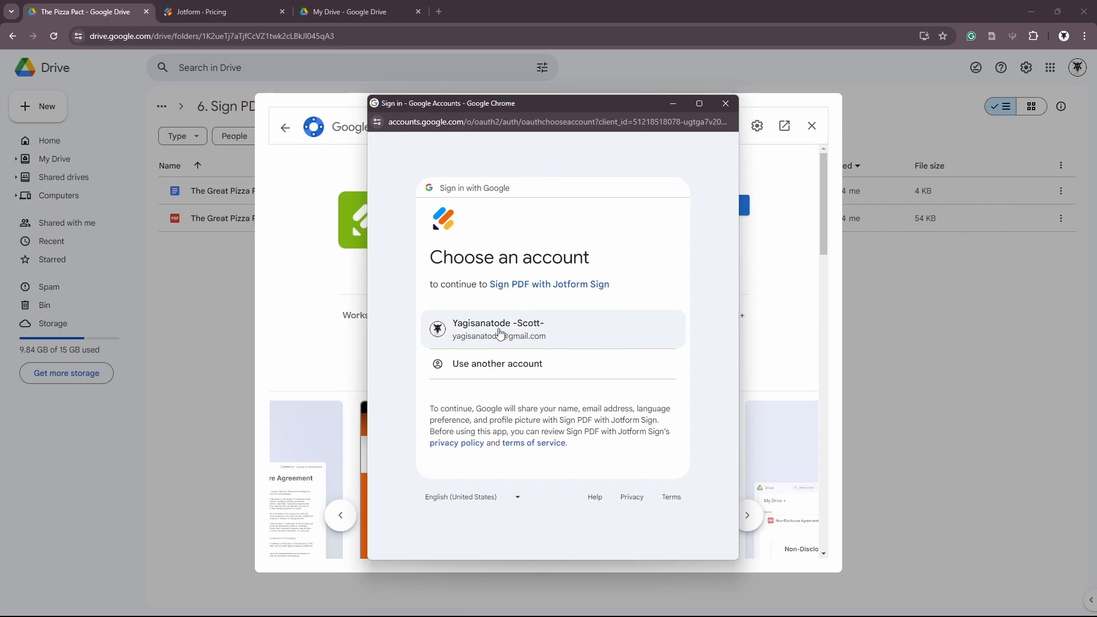
{"action": "left_click", "coordinate": [535, 338]}
{"action": "left_click", "coordinate": [627, 460]}
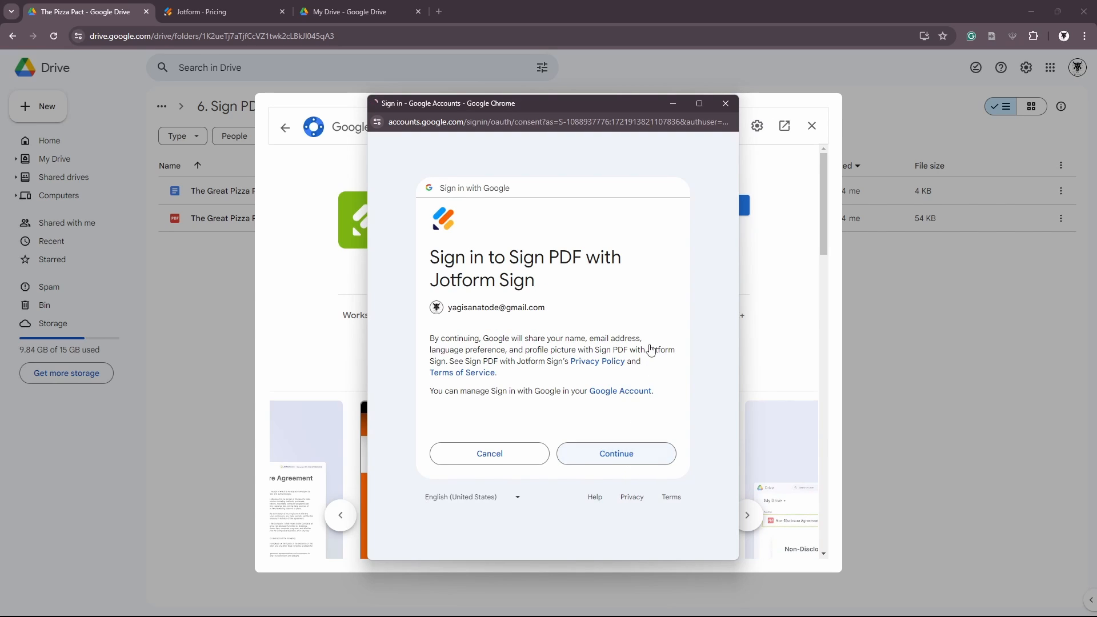
{"action": "scroll", "coordinate": [650, 349], "scroll_direction": "down", "scroll_amount": 2}
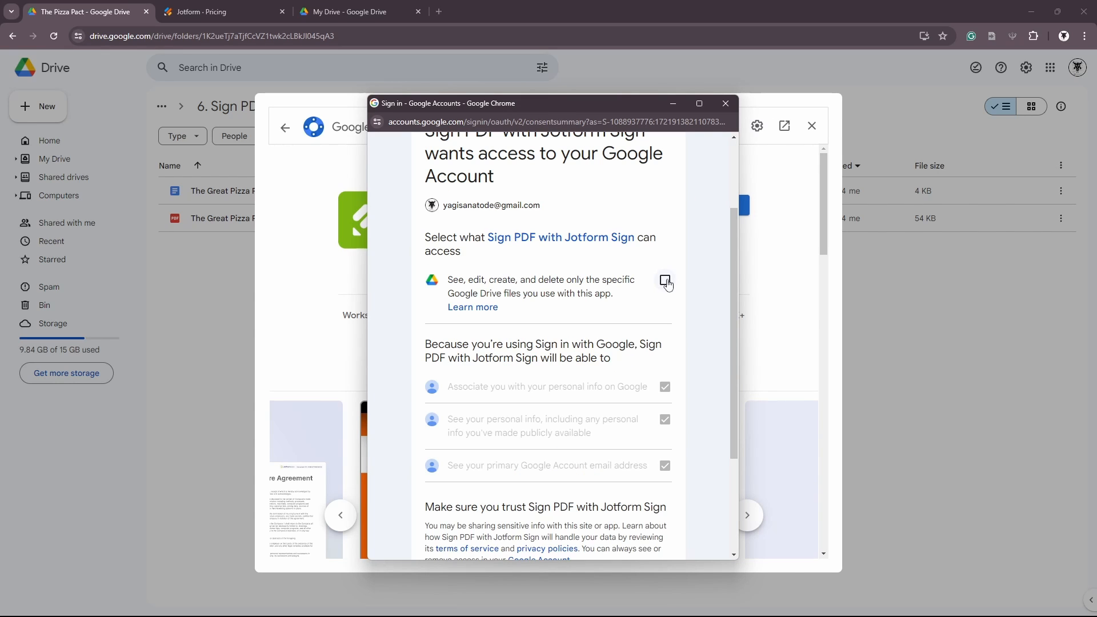
{"action": "left_click", "coordinate": [665, 280]}
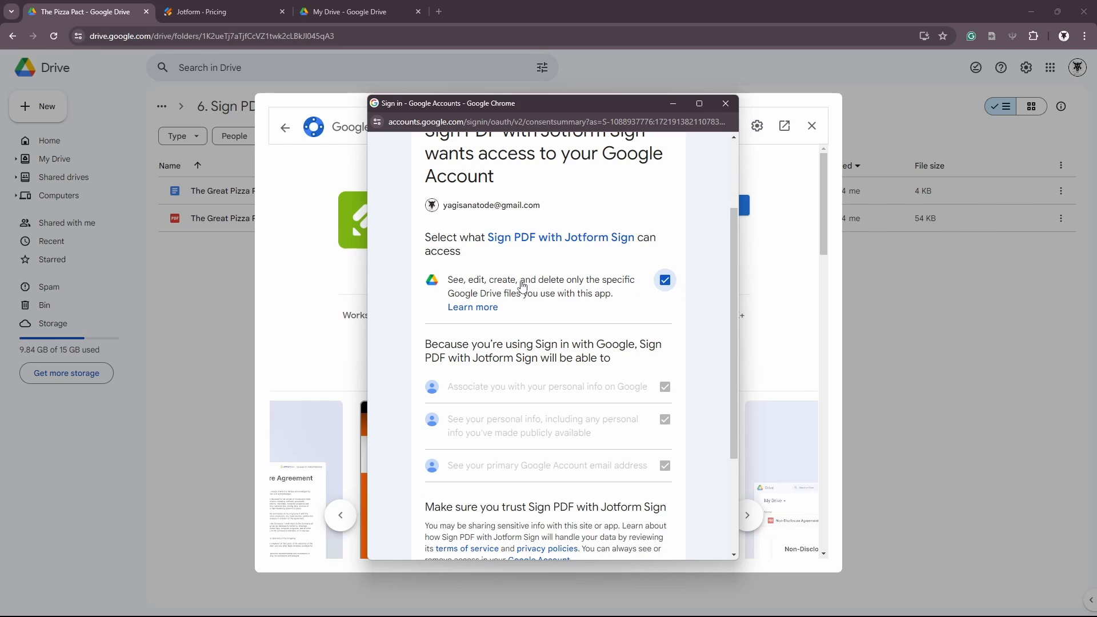
{"action": "scroll", "coordinate": [537, 286], "scroll_direction": "down", "scroll_amount": 1}
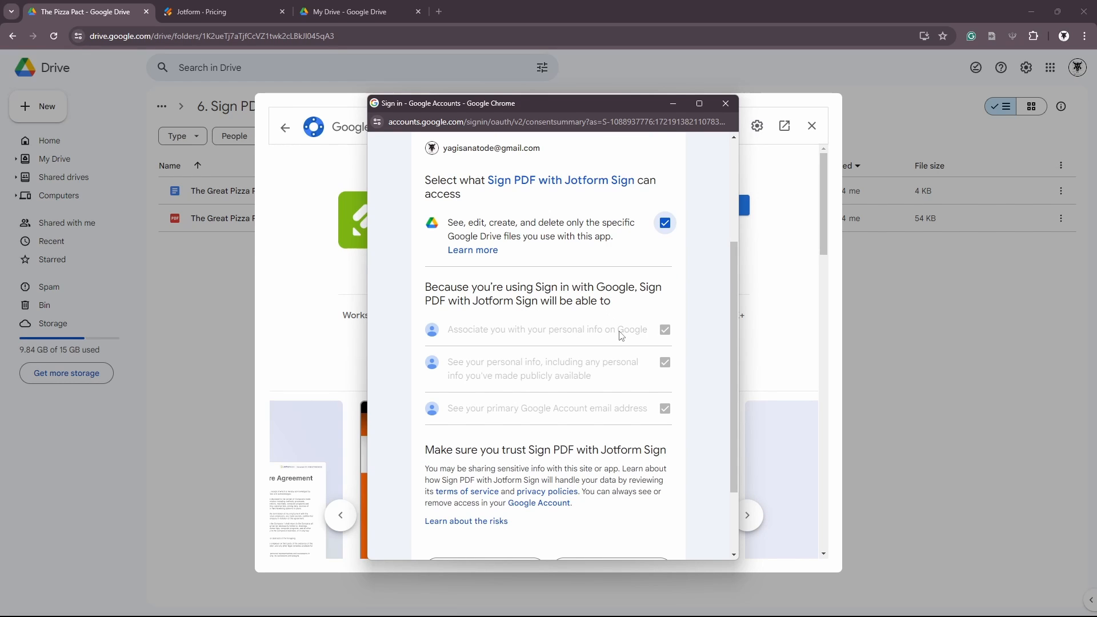
{"action": "scroll", "coordinate": [620, 336], "scroll_direction": "down", "scroll_amount": 2}
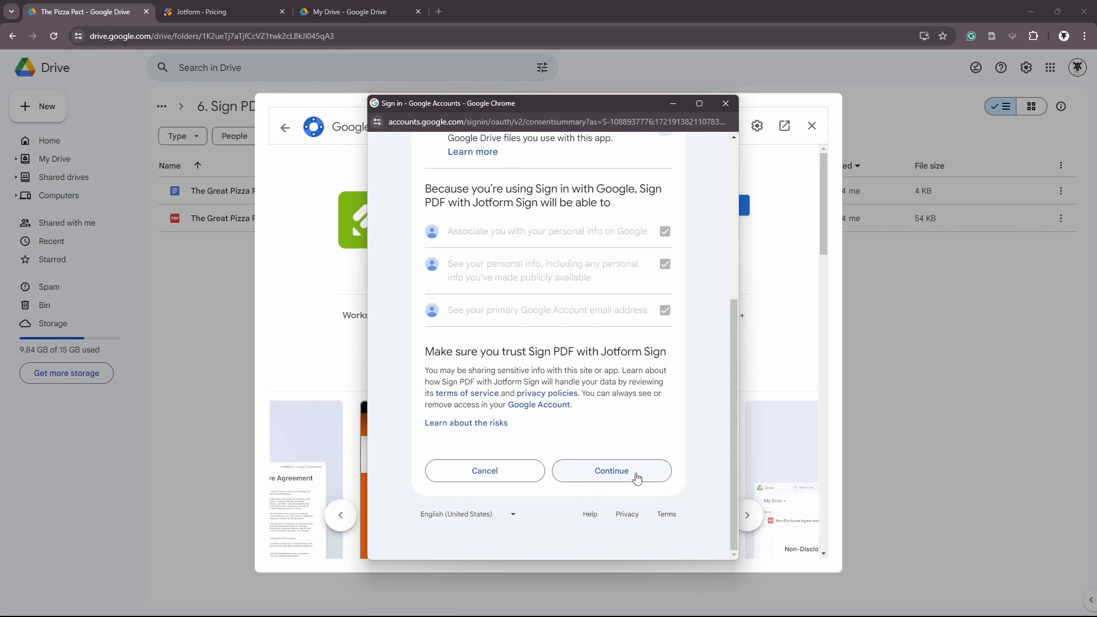
{"action": "left_click", "coordinate": [637, 477]}
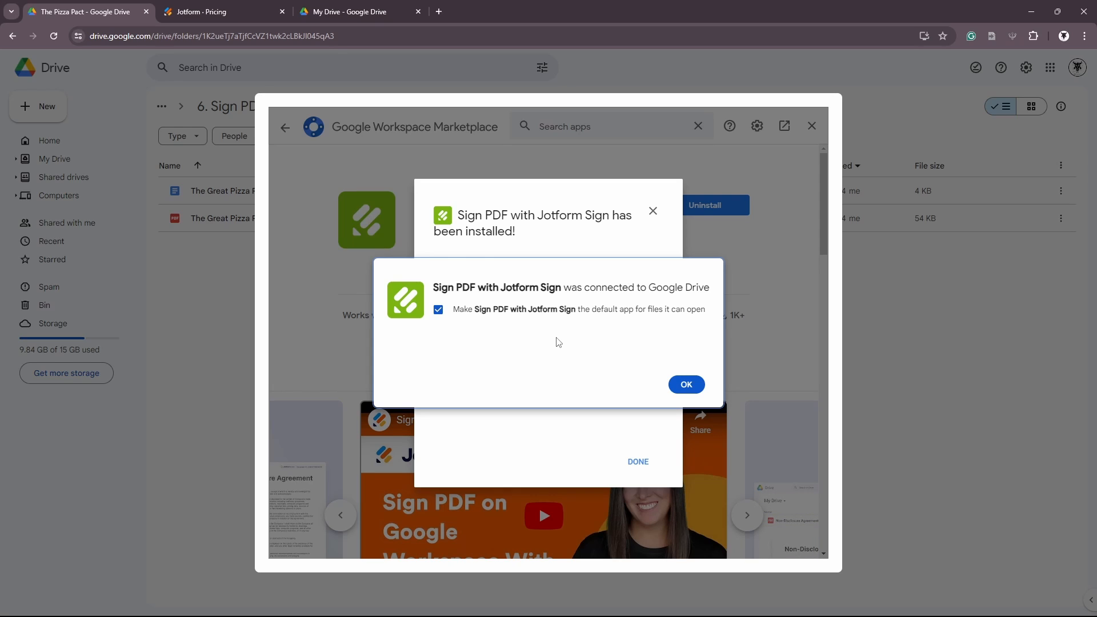
Leave it unset as the default app and confirm the installation
{"action": "left_click", "coordinate": [439, 312]}
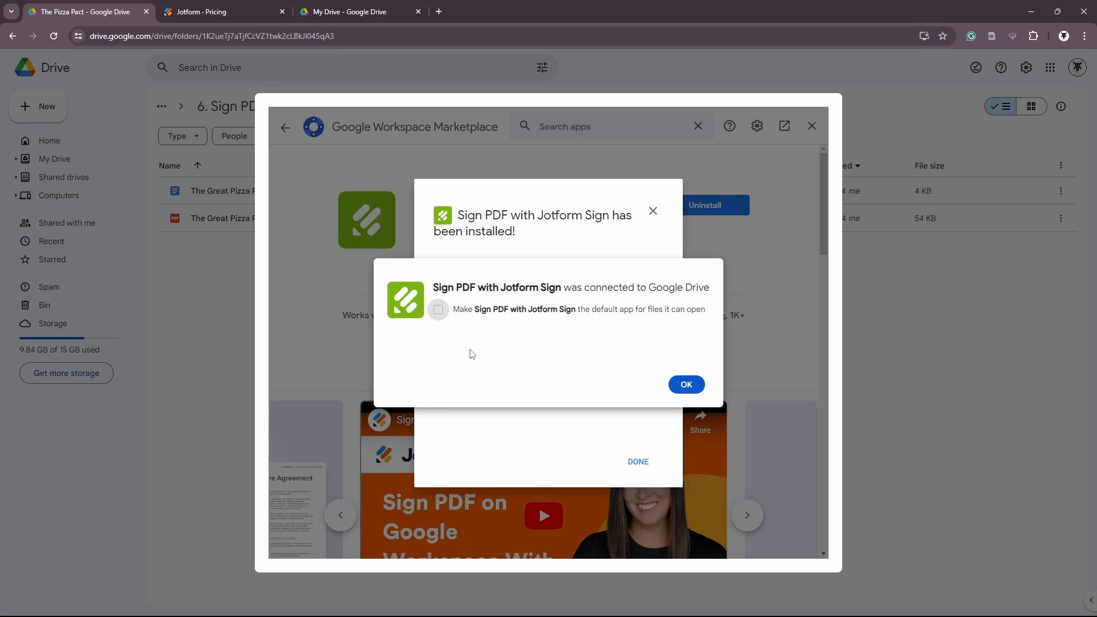
{"action": "left_click", "coordinate": [686, 385]}
{"action": "left_click", "coordinate": [639, 461]}
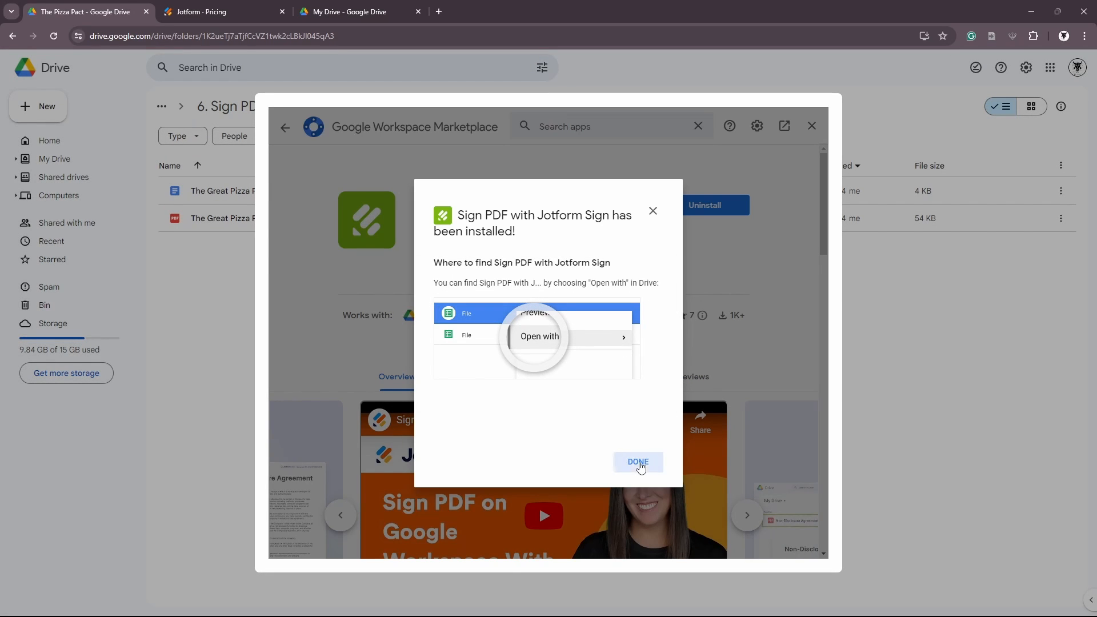
Preview The Great Pizza Pact of 2024.pdf to the end, then close the preview
{"action": "left_click", "coordinate": [812, 127]}
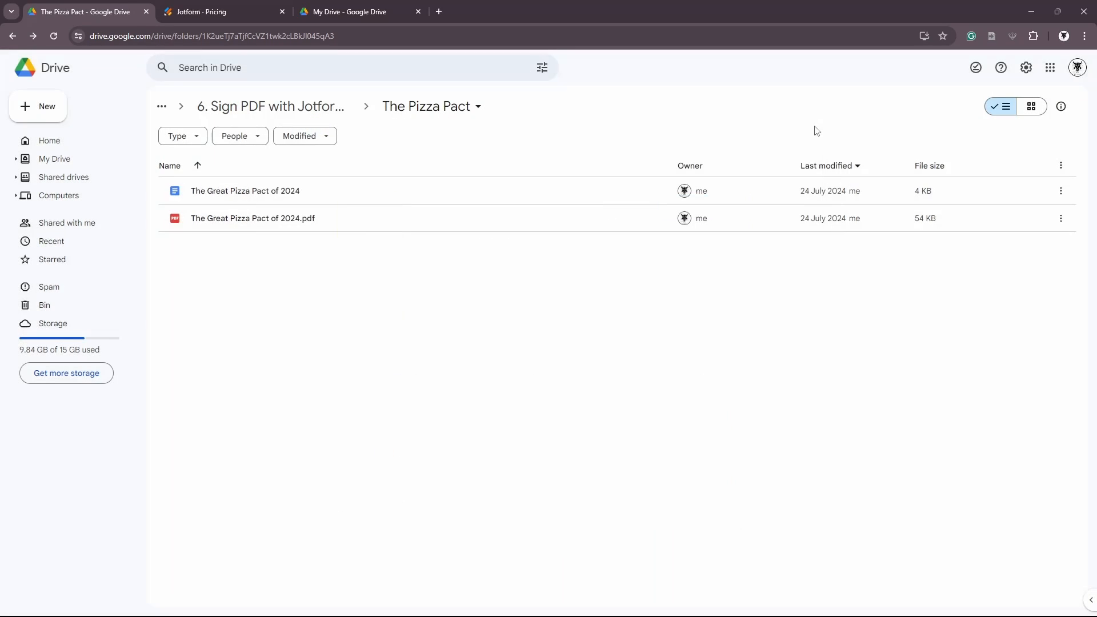
{"action": "double_click", "coordinate": [267, 227]}
{"action": "scroll", "coordinate": [419, 375], "scroll_direction": "down", "scroll_amount": 3}
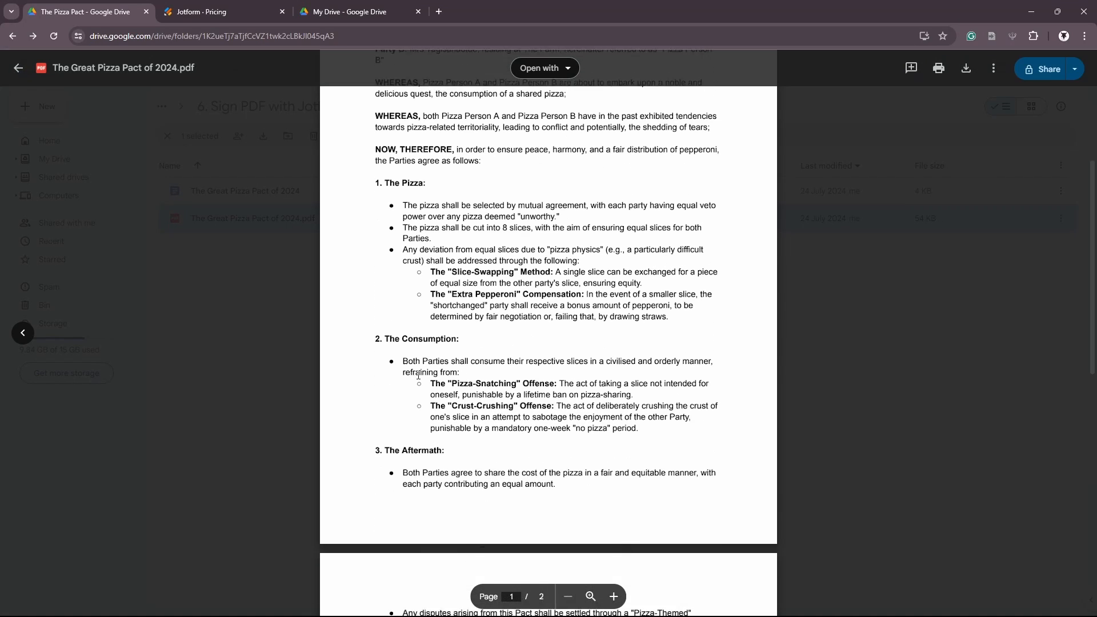
{"action": "scroll", "coordinate": [419, 375], "scroll_direction": "down", "scroll_amount": 3}
{"action": "scroll", "coordinate": [451, 309], "scroll_direction": "up", "scroll_amount": 6}
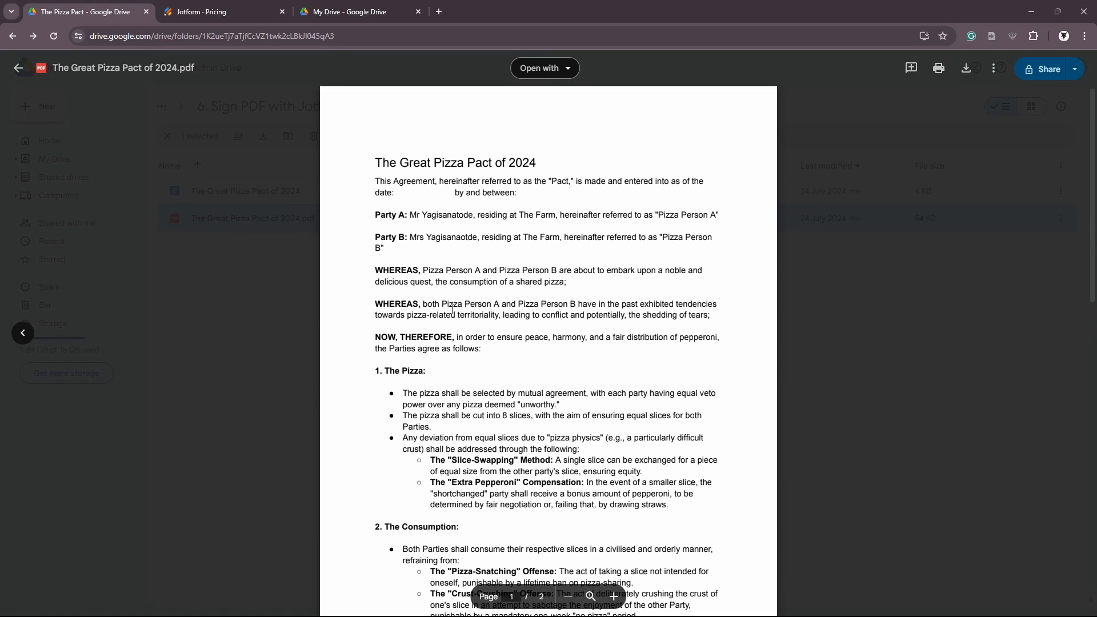
{"action": "scroll", "coordinate": [451, 309], "scroll_direction": "down", "scroll_amount": 12}
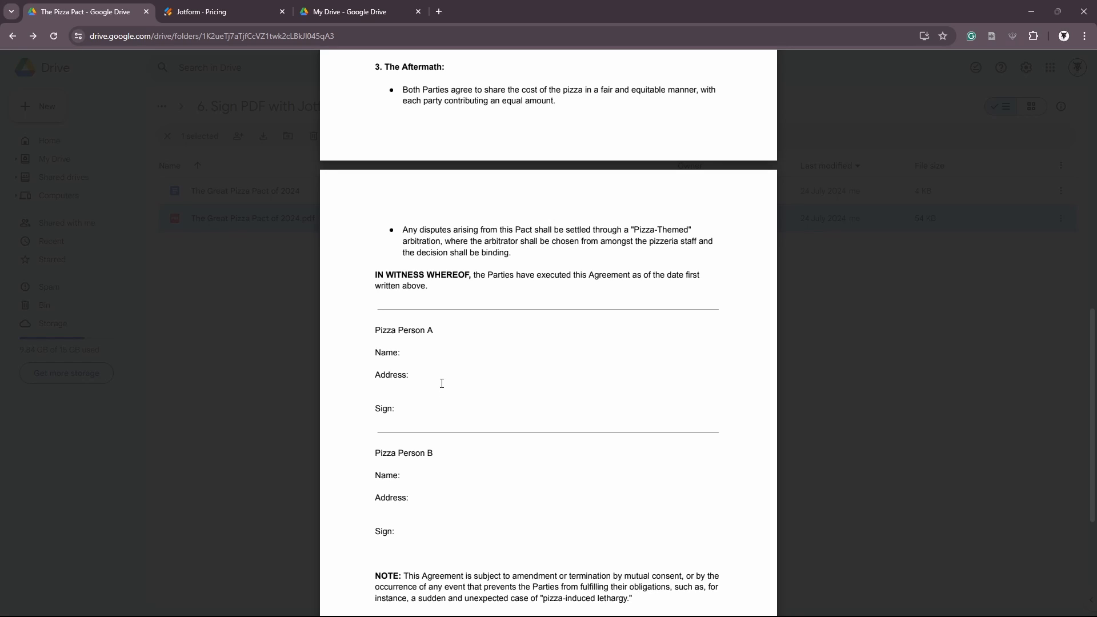
{"action": "scroll", "coordinate": [442, 384], "scroll_direction": "down", "scroll_amount": 5}
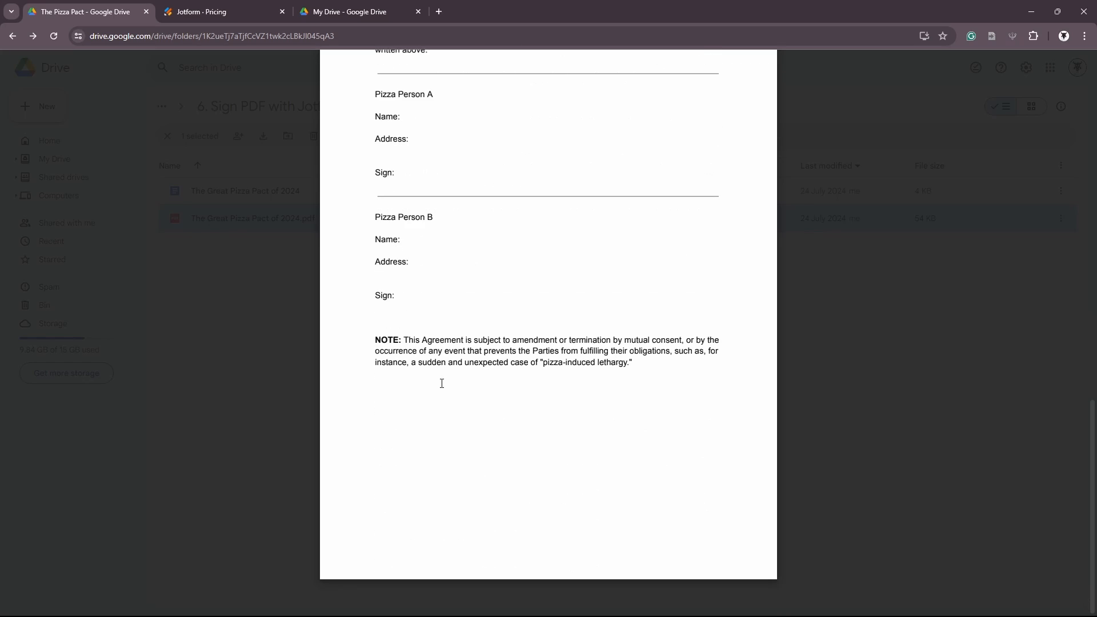
{"action": "key", "text": "Escape"}
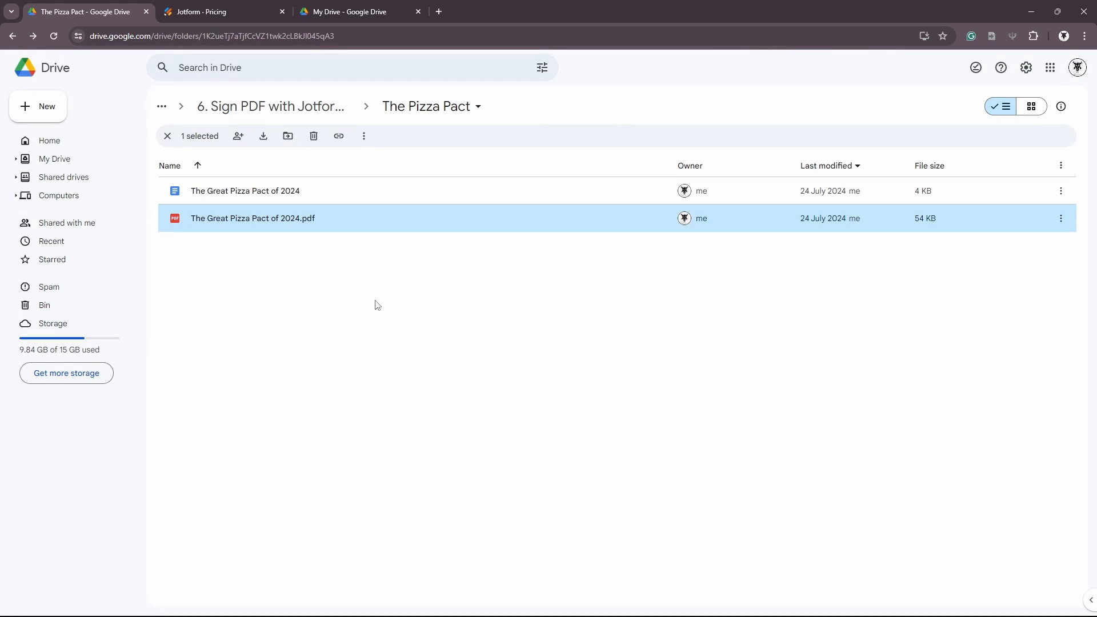
Open The Great Pizza Pact of 2024.pdf with Sign PDF with Jotform Sign
{"action": "left_click", "coordinate": [276, 240]}
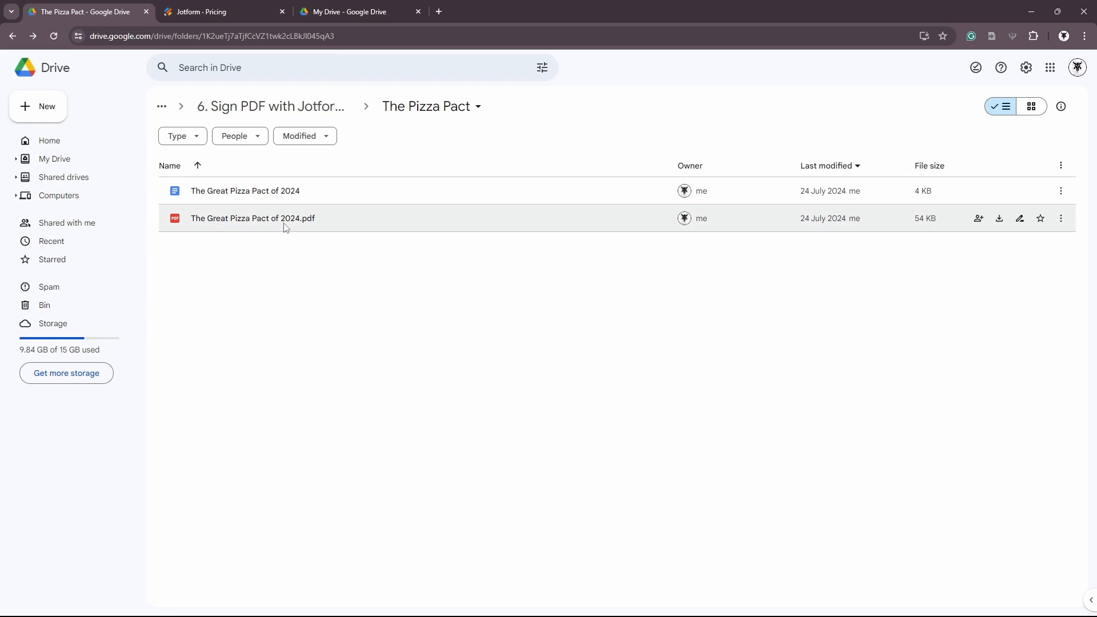
{"action": "right_click", "coordinate": [288, 227]}
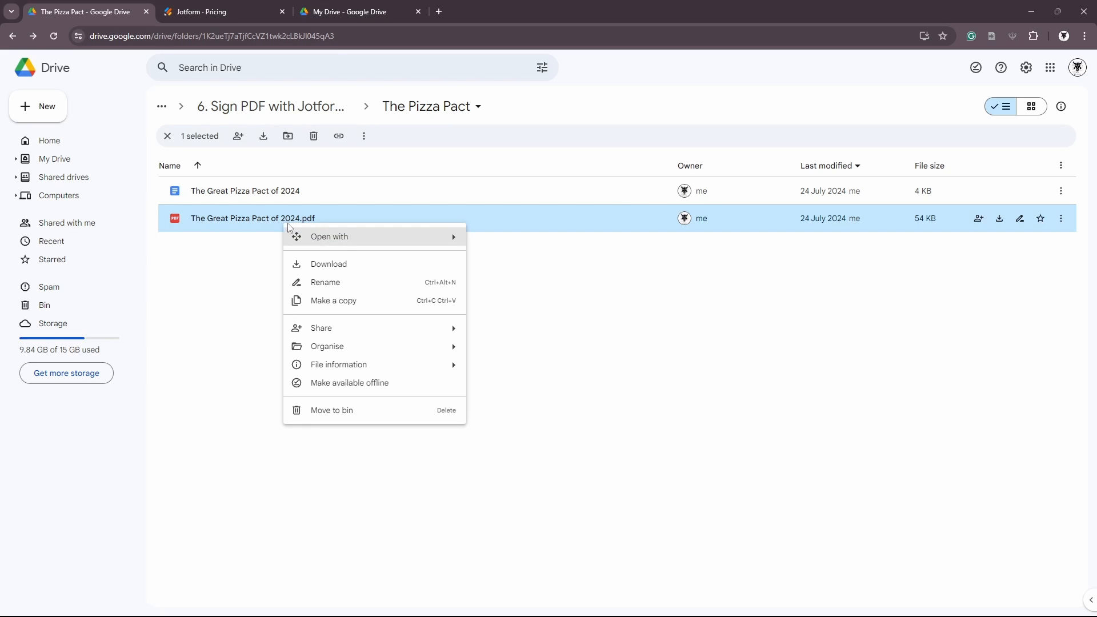
{"action": "mouse_move", "coordinate": [349, 239]}
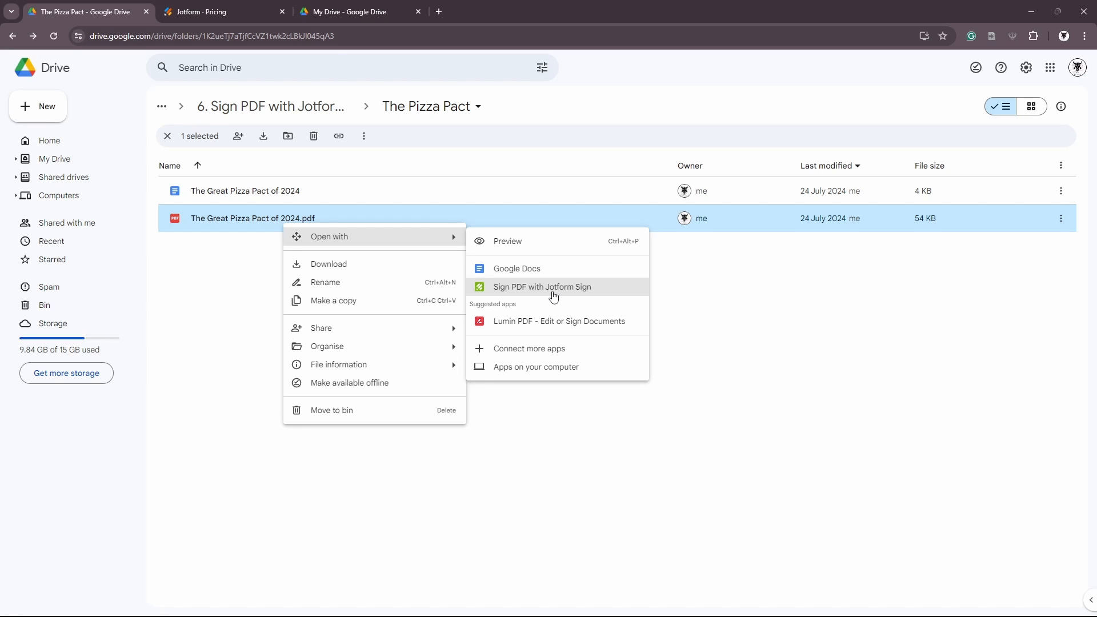
{"action": "left_click", "coordinate": [554, 288]}
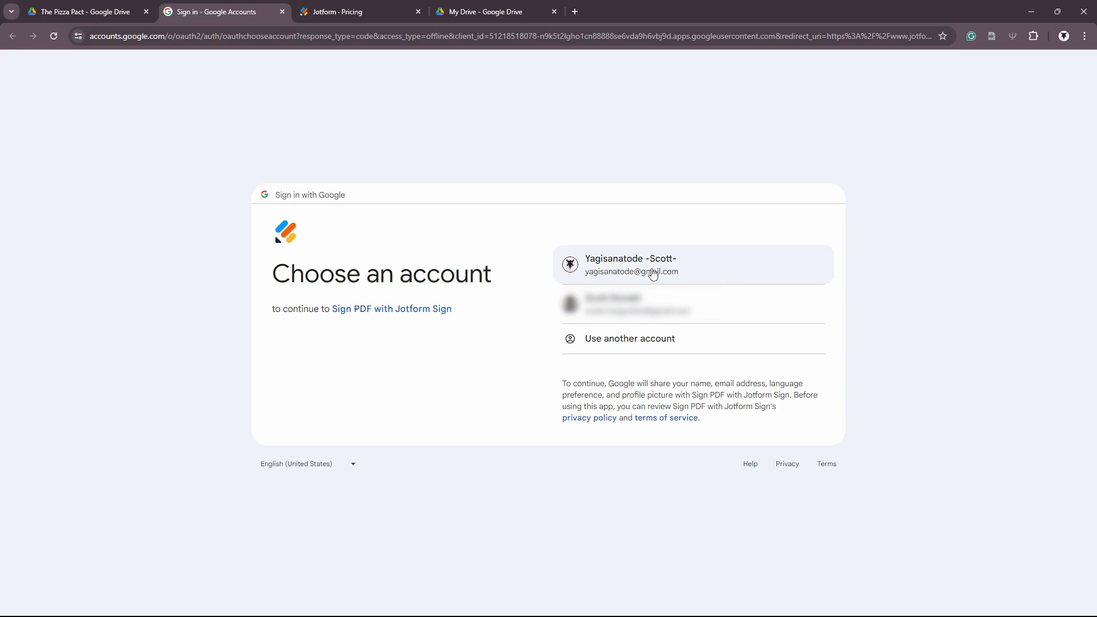
Choose the Google account, continue, and grant Jotform Sign the additional access
{"action": "left_click", "coordinate": [635, 271]}
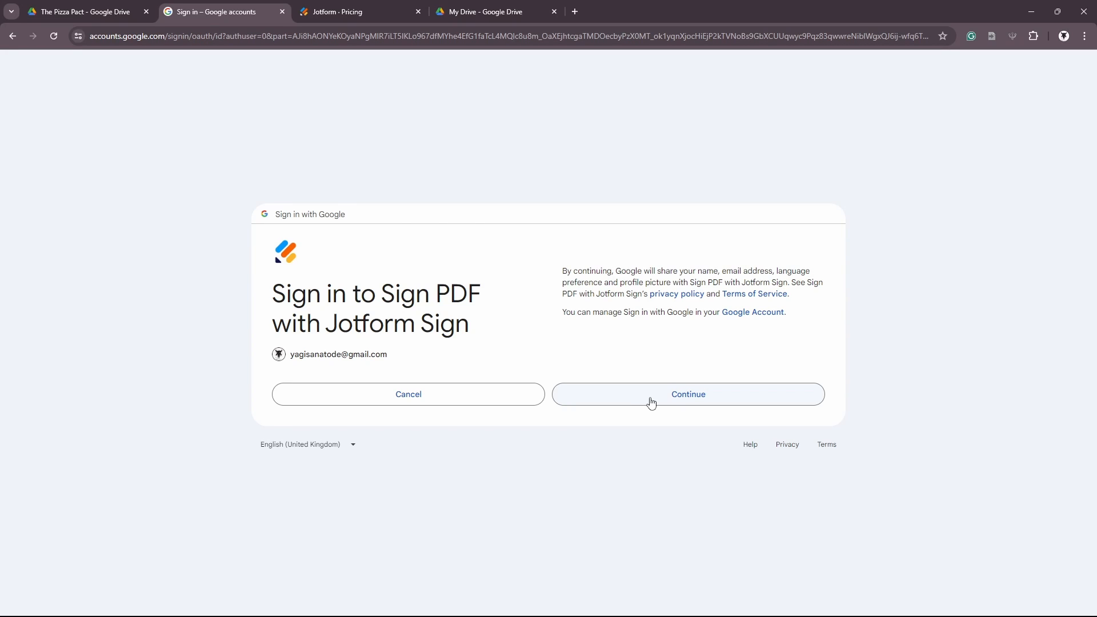
{"action": "left_click", "coordinate": [652, 404]}
{"action": "left_click", "coordinate": [676, 451]}
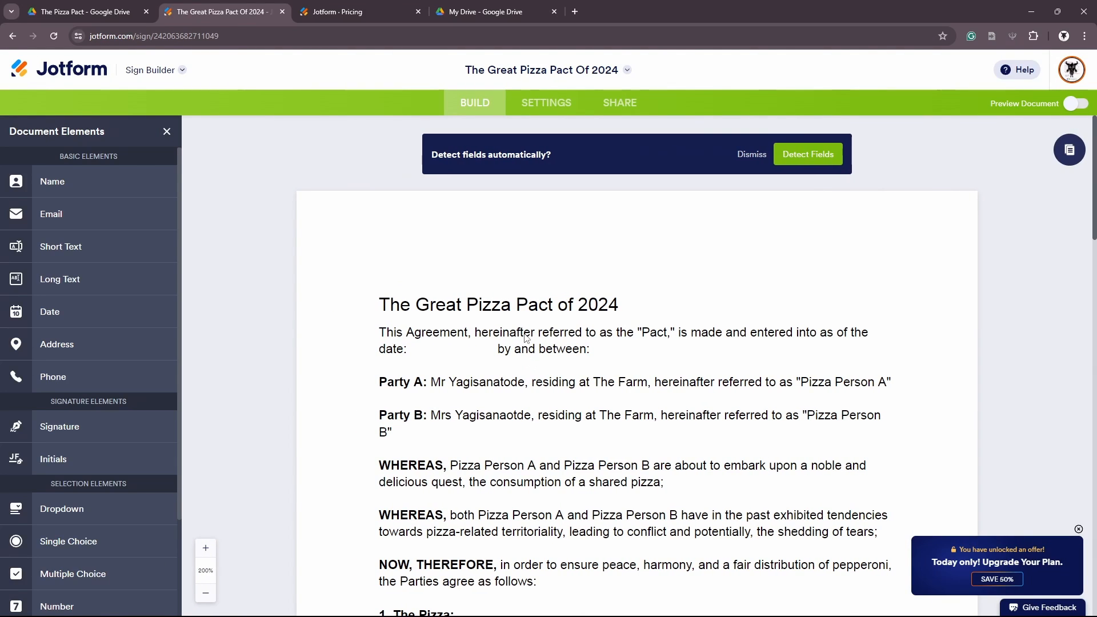
Run Detect Fields to auto-place 5 Name, Address and Sign fields for both Pizza Persons
{"action": "scroll", "coordinate": [528, 319], "scroll_direction": "down", "scroll_amount": 4}
{"action": "scroll", "coordinate": [529, 319], "scroll_direction": "down", "scroll_amount": 16}
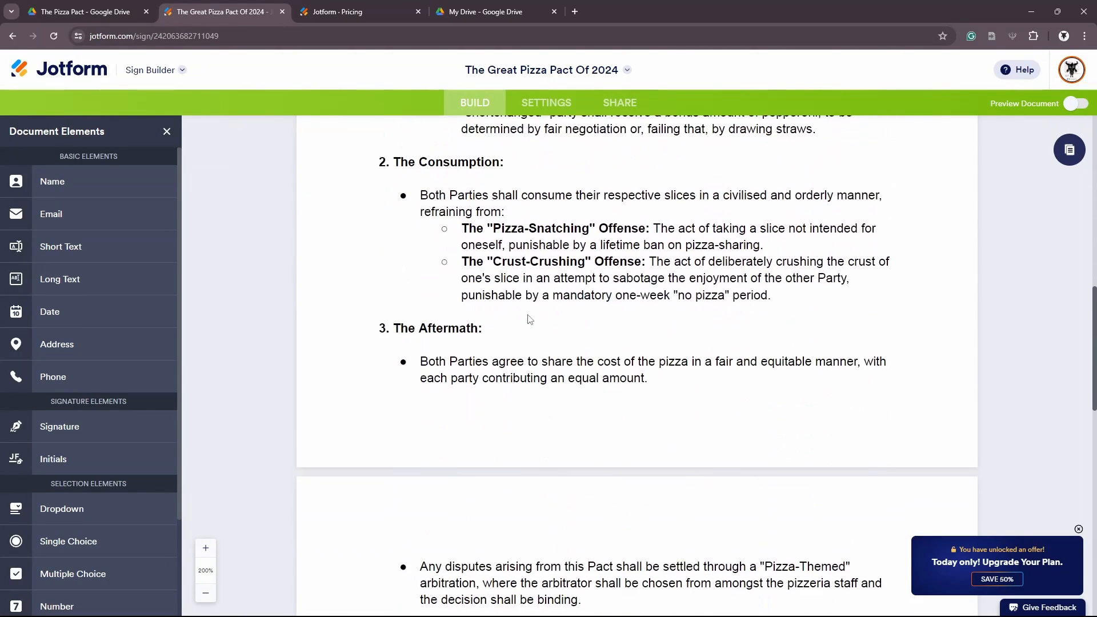
{"action": "scroll", "coordinate": [531, 319], "scroll_direction": "down", "scroll_amount": 4}
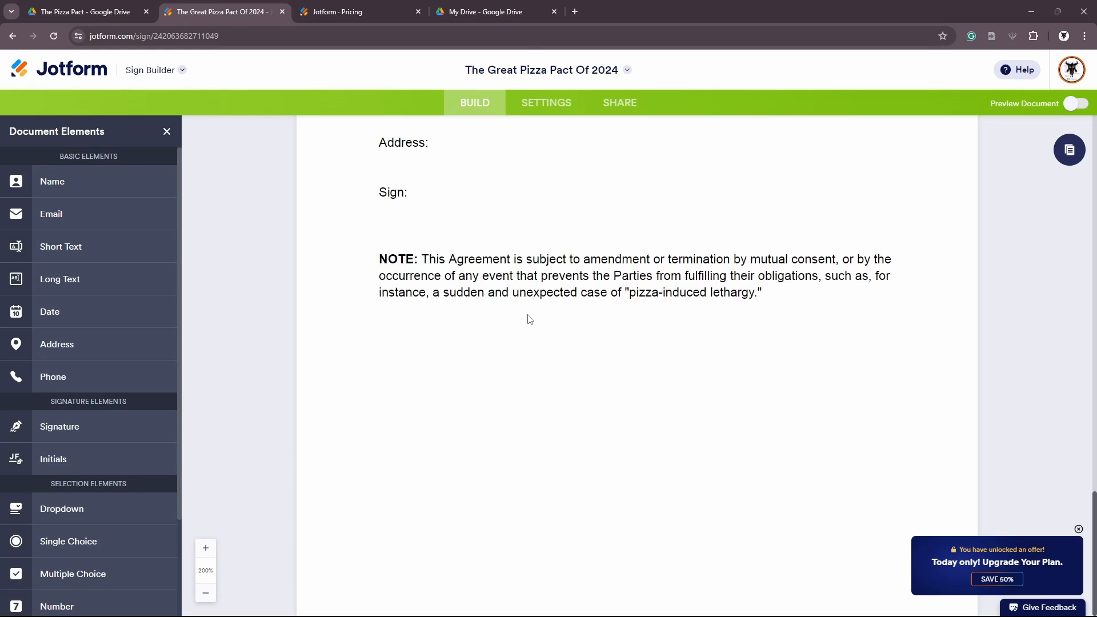
{"action": "scroll", "coordinate": [529, 319], "scroll_direction": "up", "scroll_amount": 20}
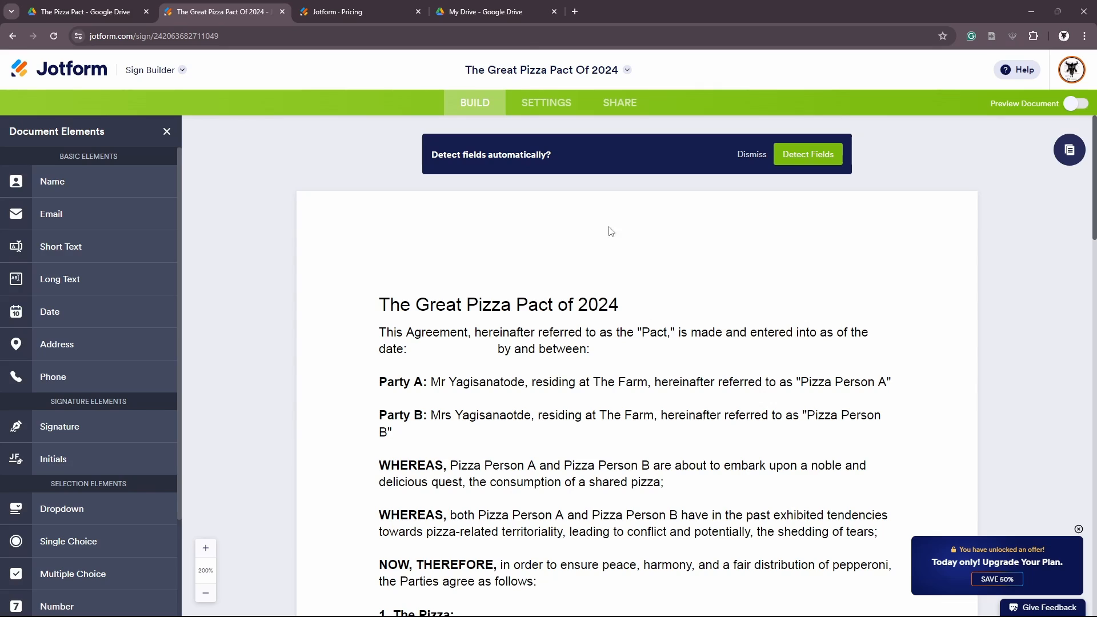
{"action": "left_click", "coordinate": [816, 166]}
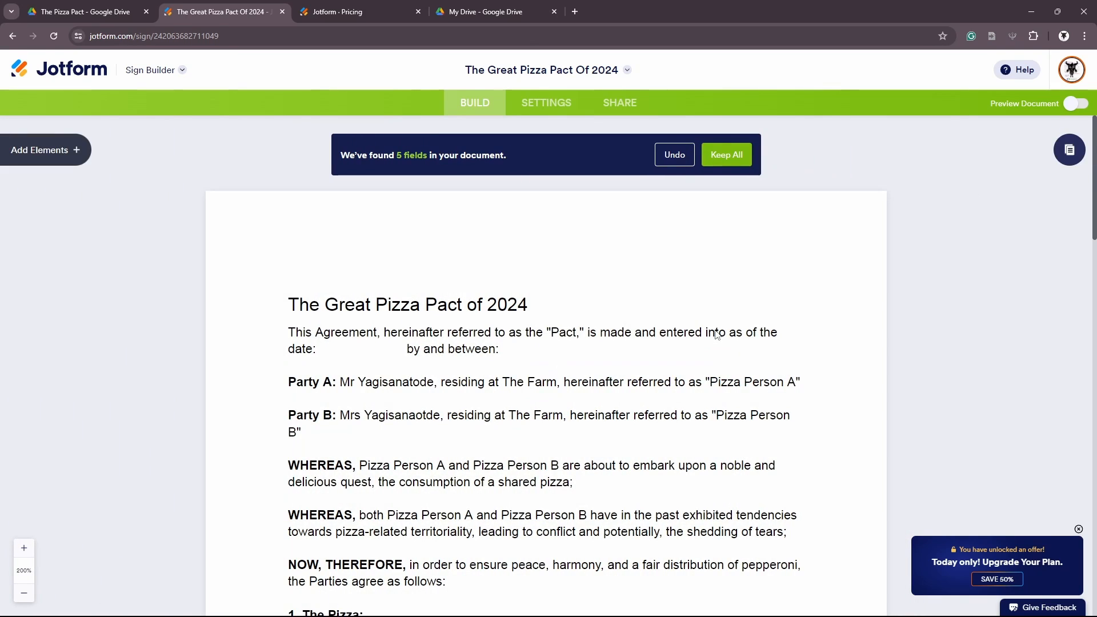
{"action": "scroll", "coordinate": [716, 334], "scroll_direction": "down", "scroll_amount": 4}
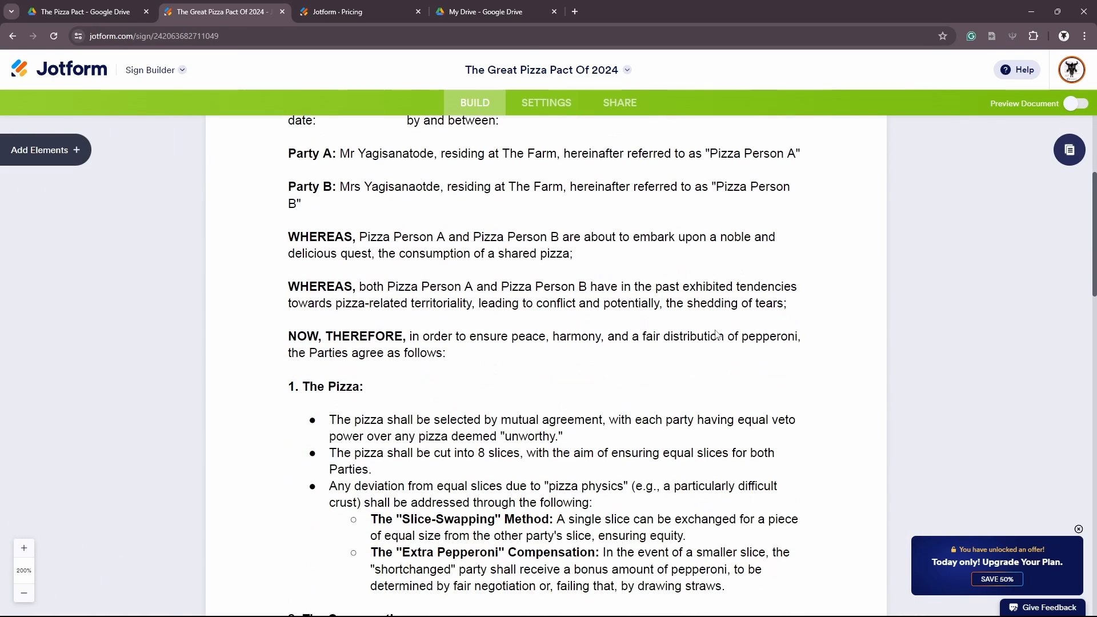
{"action": "scroll", "coordinate": [718, 335], "scroll_direction": "down", "scroll_amount": 11}
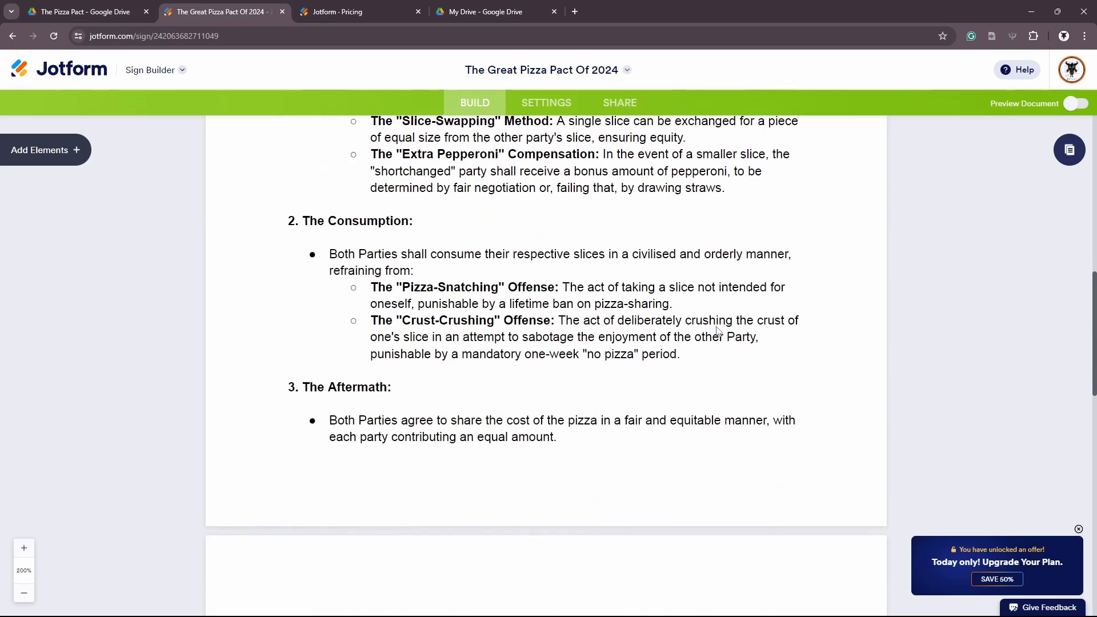
{"action": "scroll", "coordinate": [719, 331], "scroll_direction": "down", "scroll_amount": 6}
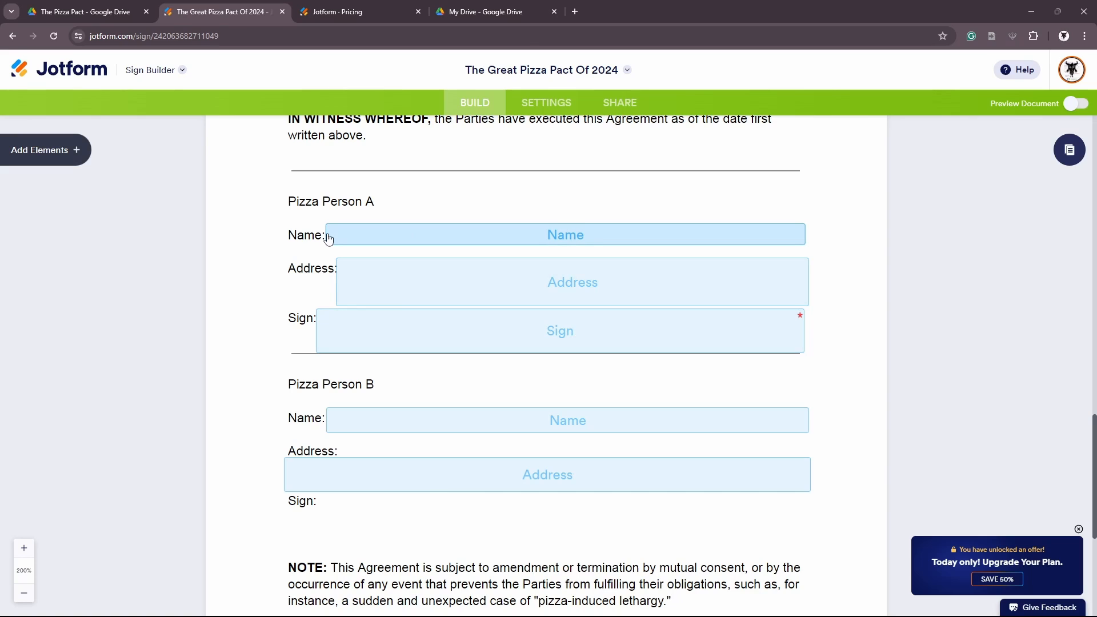
Align and equalize the widths of Pizza Person A's Name, Address and Sign fields
{"action": "mouse_move", "coordinate": [328, 239]}
{"action": "left_mouse_down"}
{"action": "mouse_move", "coordinate": [358, 234]}
{"action": "mouse_move", "coordinate": [342, 234]}
{"action": "left_mouse_up"}
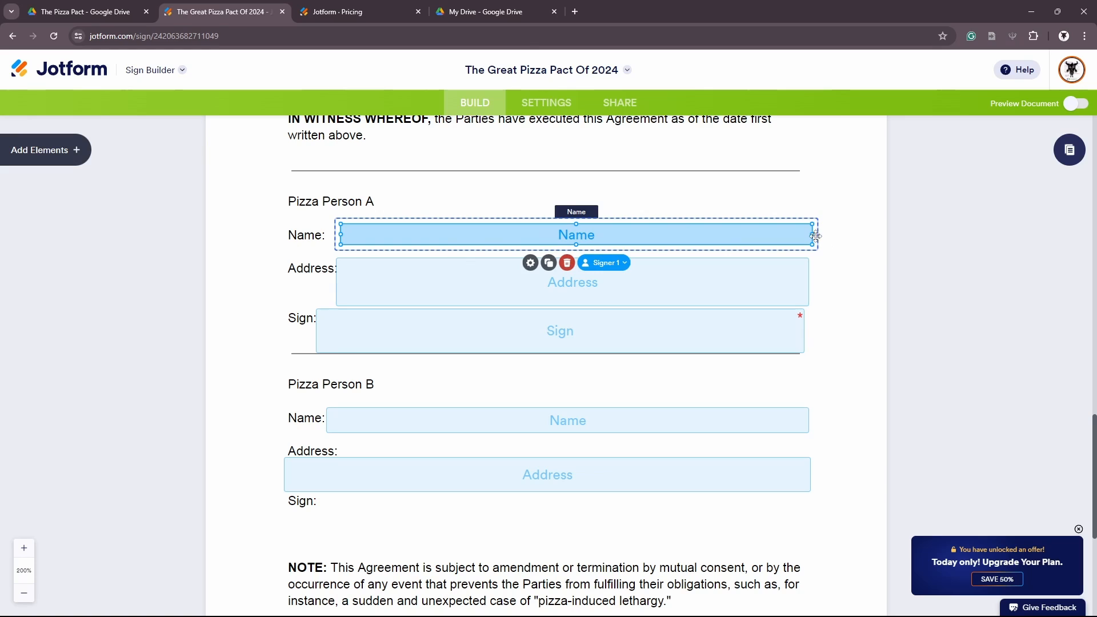
{"action": "left_click_drag", "start_coordinate": [812, 235], "coordinate": [810, 235]}
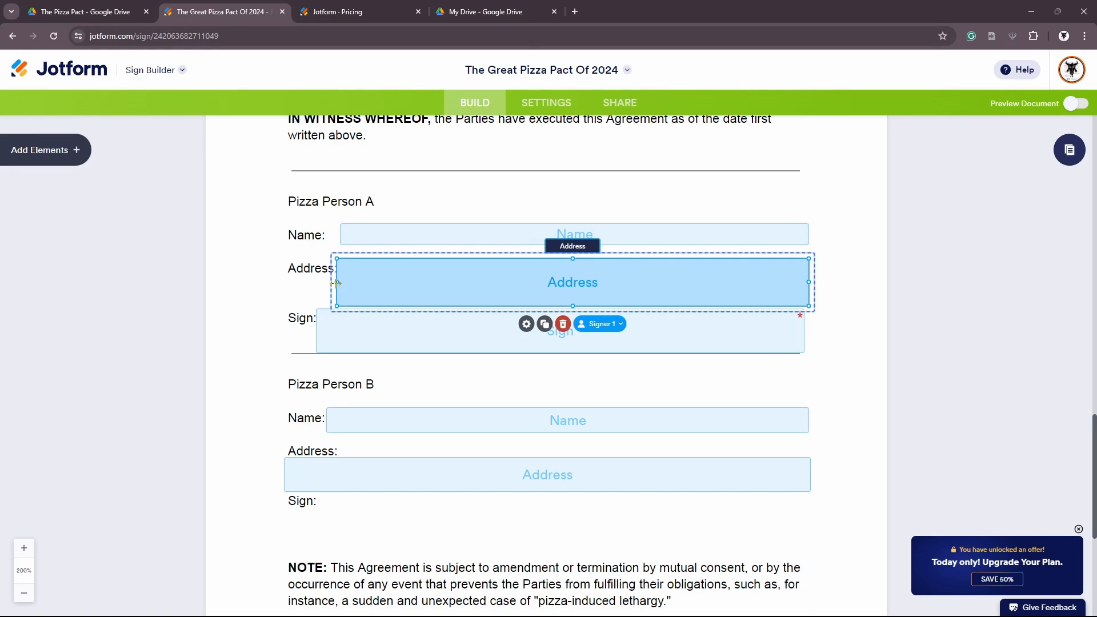
{"action": "left_click_drag", "start_coordinate": [337, 282], "coordinate": [341, 281]}
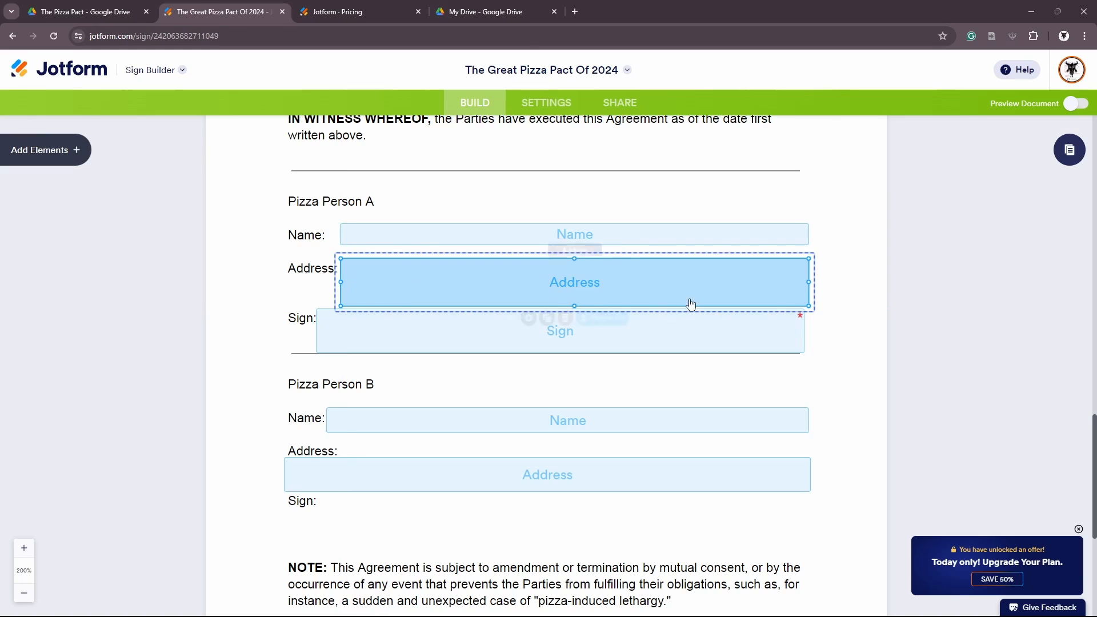
{"action": "left_click", "coordinate": [328, 337]}
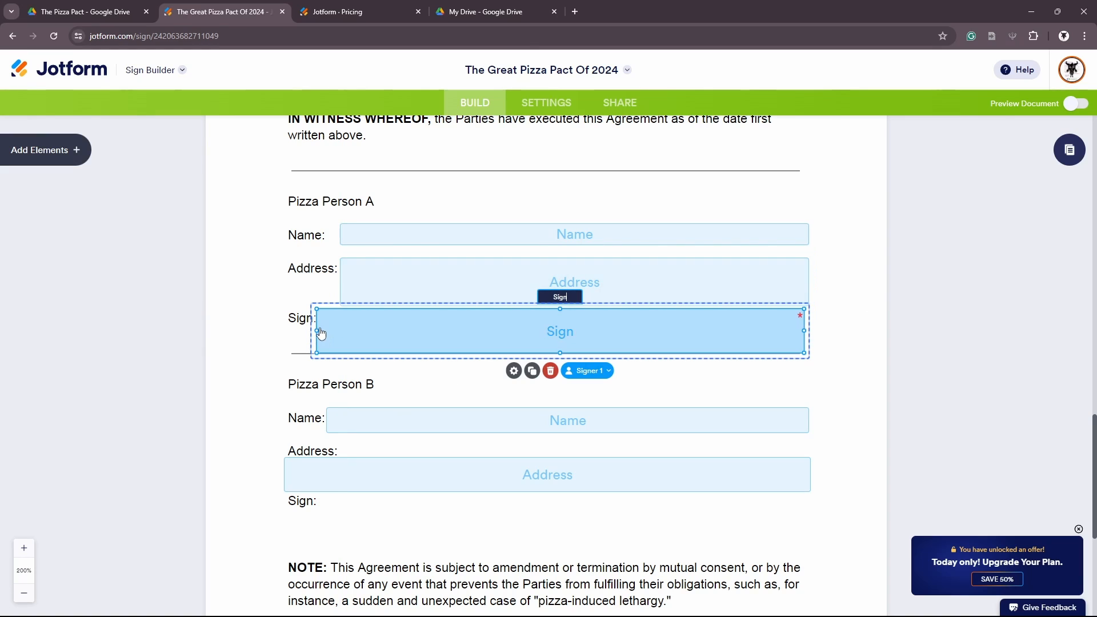
{"action": "left_click_drag", "start_coordinate": [318, 333], "coordinate": [342, 332]}
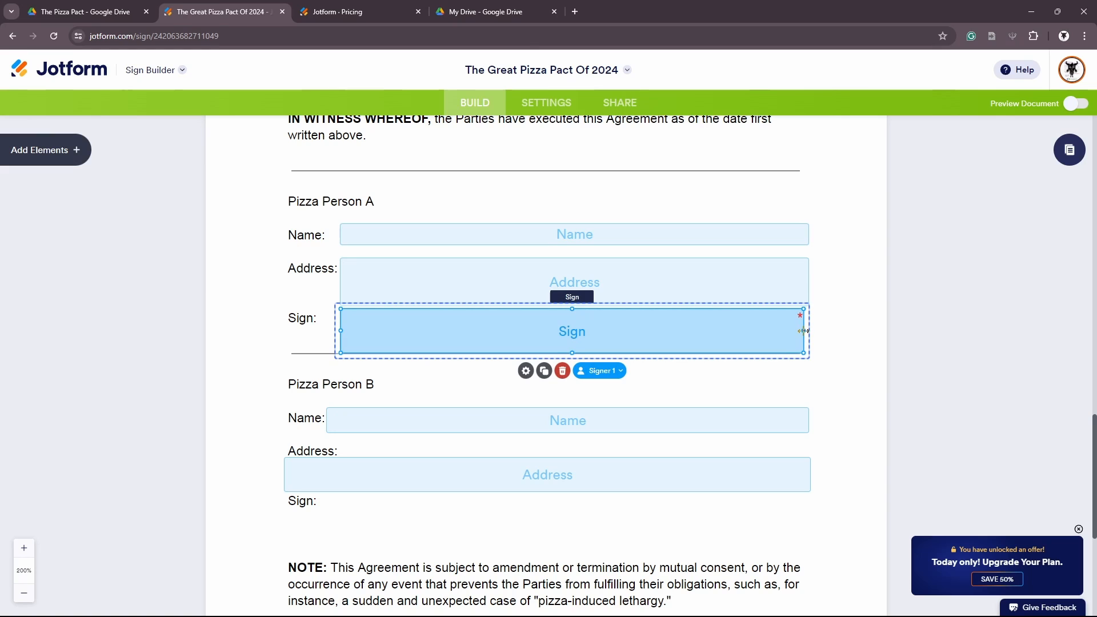
{"action": "left_click_drag", "start_coordinate": [803, 331], "coordinate": [810, 331]}
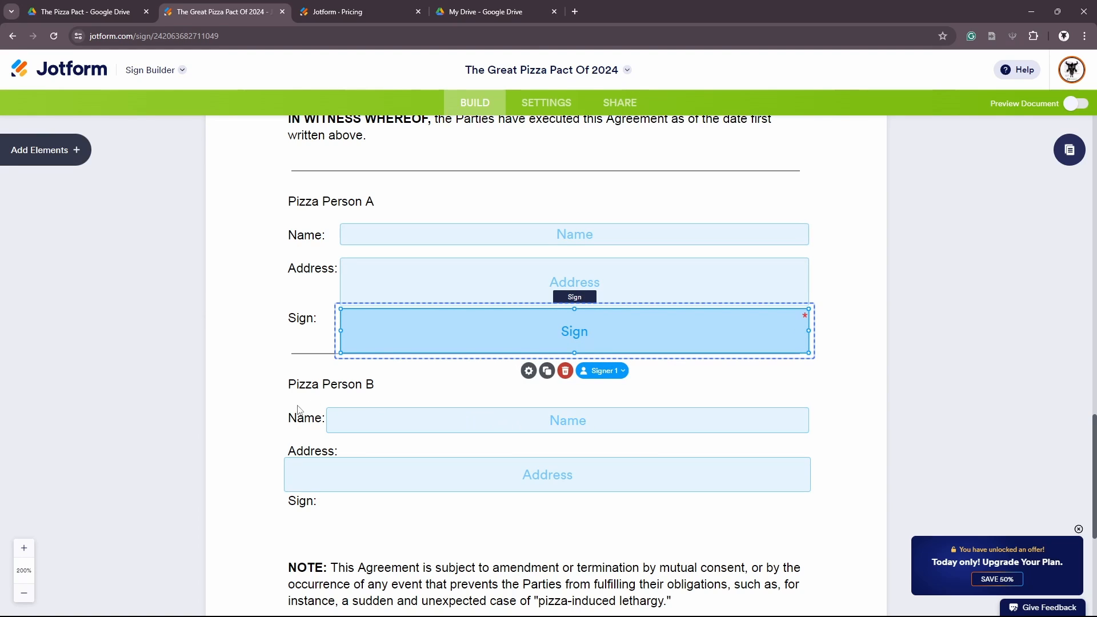
{"action": "left_click", "coordinate": [397, 427]}
{"action": "scroll", "coordinate": [385, 416], "scroll_direction": "down", "scroll_amount": 3}
{"action": "scroll", "coordinate": [390, 407], "scroll_direction": "up", "scroll_amount": 2}
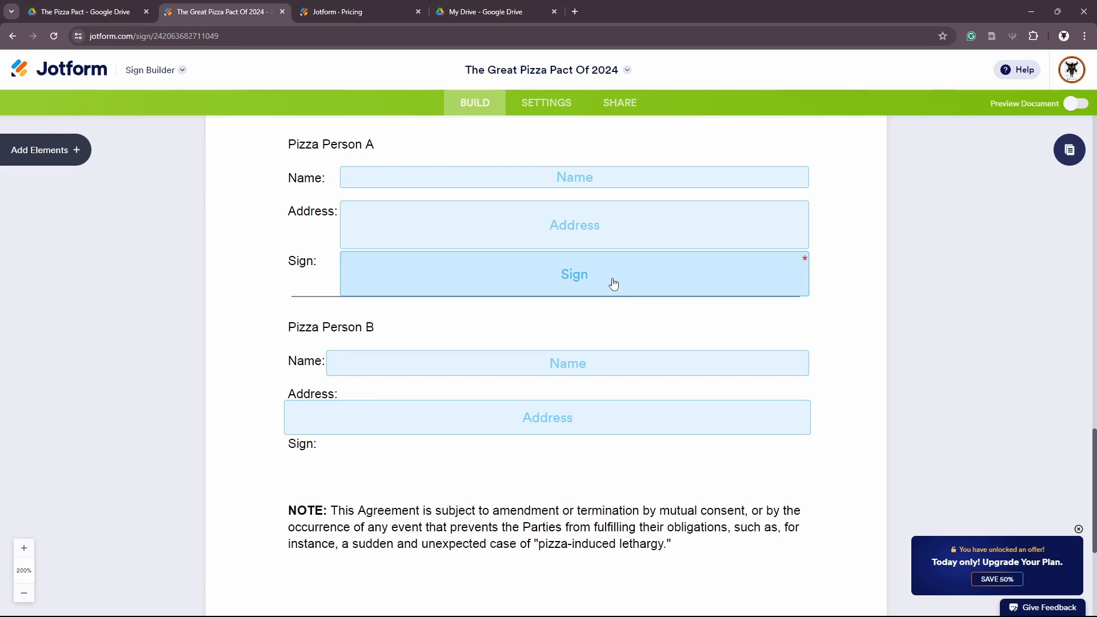
Align Person B's Name field and replace B's Address with a copy of A's
{"action": "left_click_drag", "start_coordinate": [327, 366], "coordinate": [343, 366]}
{"action": "left_click", "coordinate": [290, 427]}
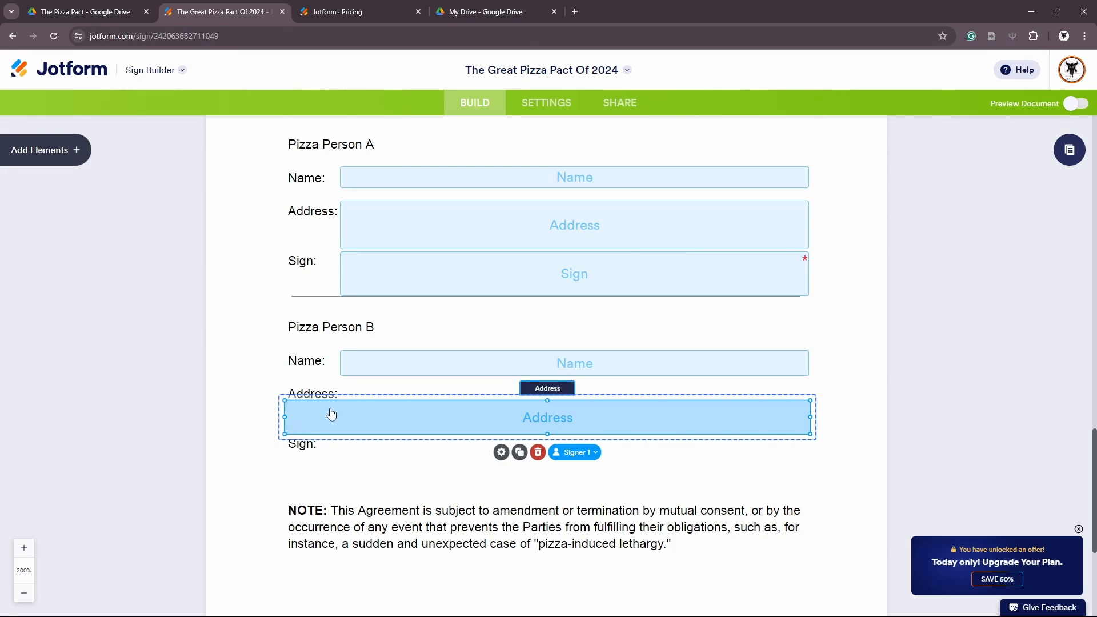
{"action": "left_click", "coordinate": [533, 218]}
{"action": "left_click", "coordinate": [470, 415]}
{"action": "left_click", "coordinate": [538, 452]}
{"action": "left_click", "coordinate": [494, 244]}
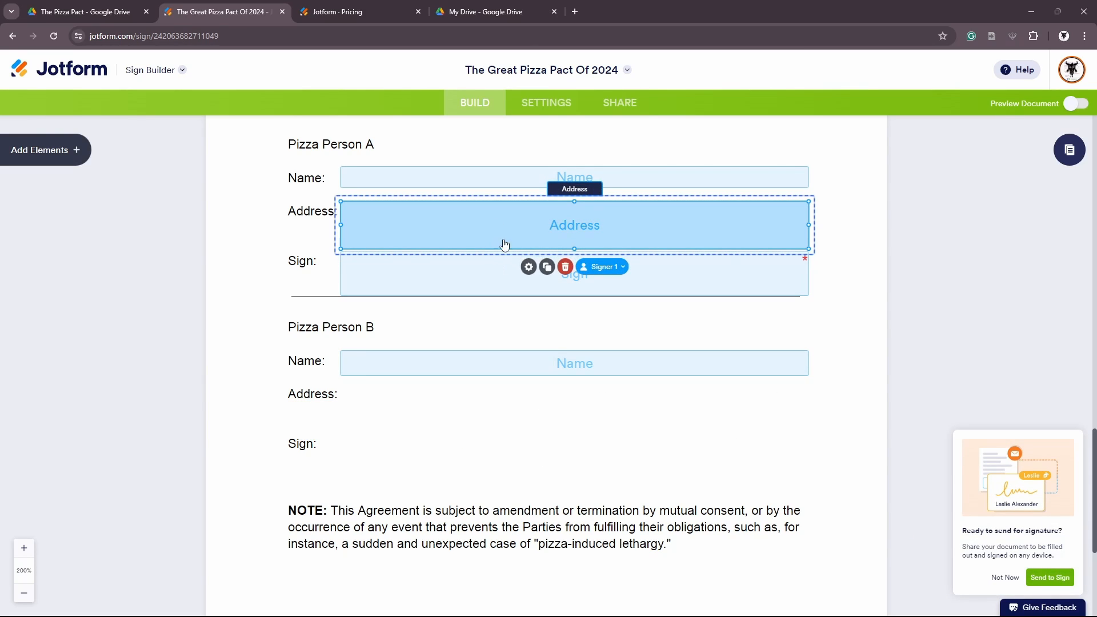
{"action": "left_click", "coordinate": [548, 267]}
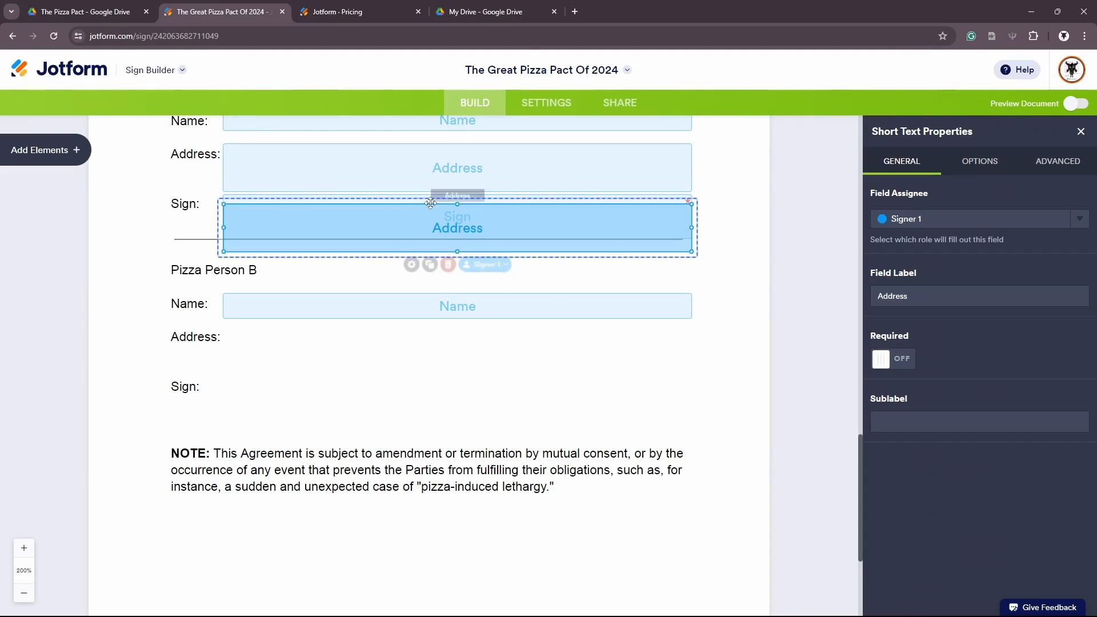
{"action": "left_click_drag", "start_coordinate": [431, 208], "coordinate": [431, 325]}
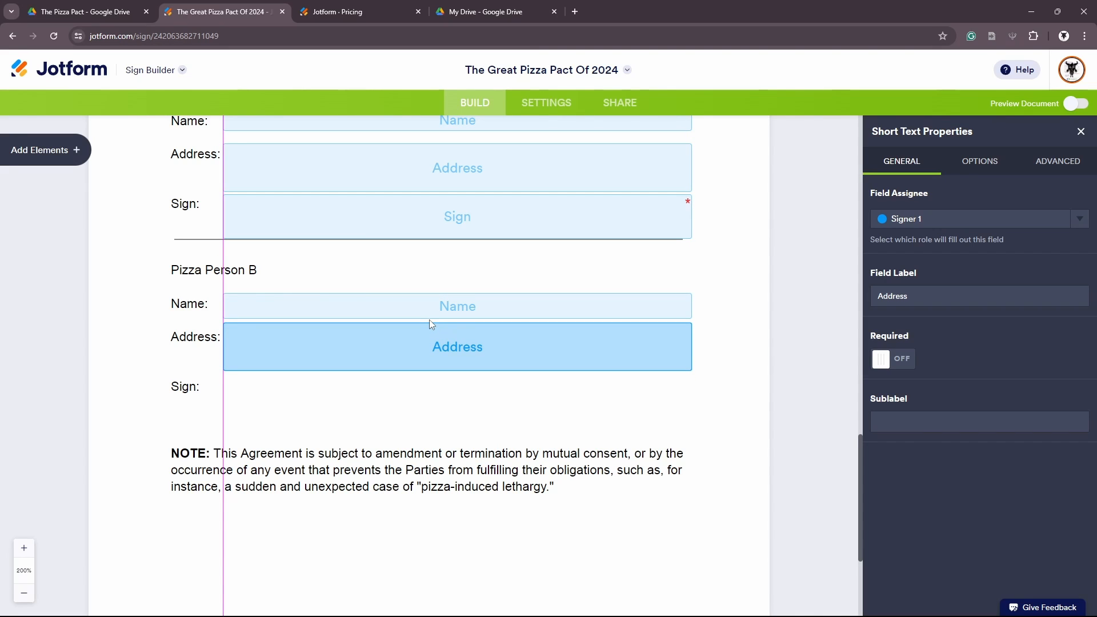
{"action": "left_click_drag", "start_coordinate": [430, 321], "coordinate": [429, 319]}
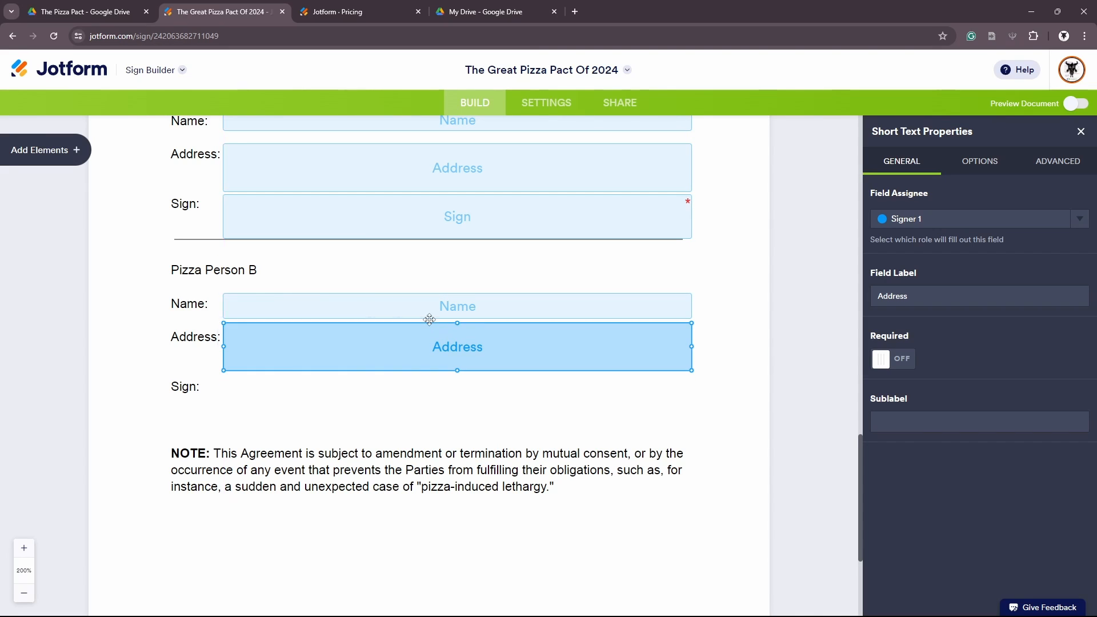
Duplicate Person A's Sign field onto Pizza Person B's signature line
{"action": "left_click", "coordinate": [470, 222]}
{"action": "left_click", "coordinate": [430, 256]}
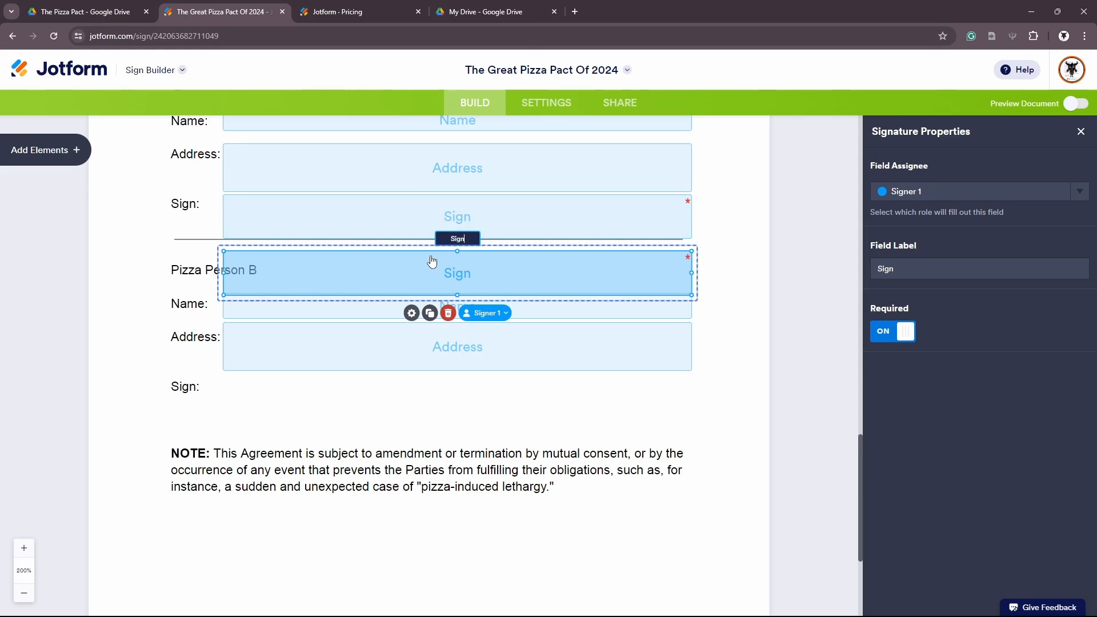
{"action": "left_click_drag", "start_coordinate": [433, 257], "coordinate": [431, 382]}
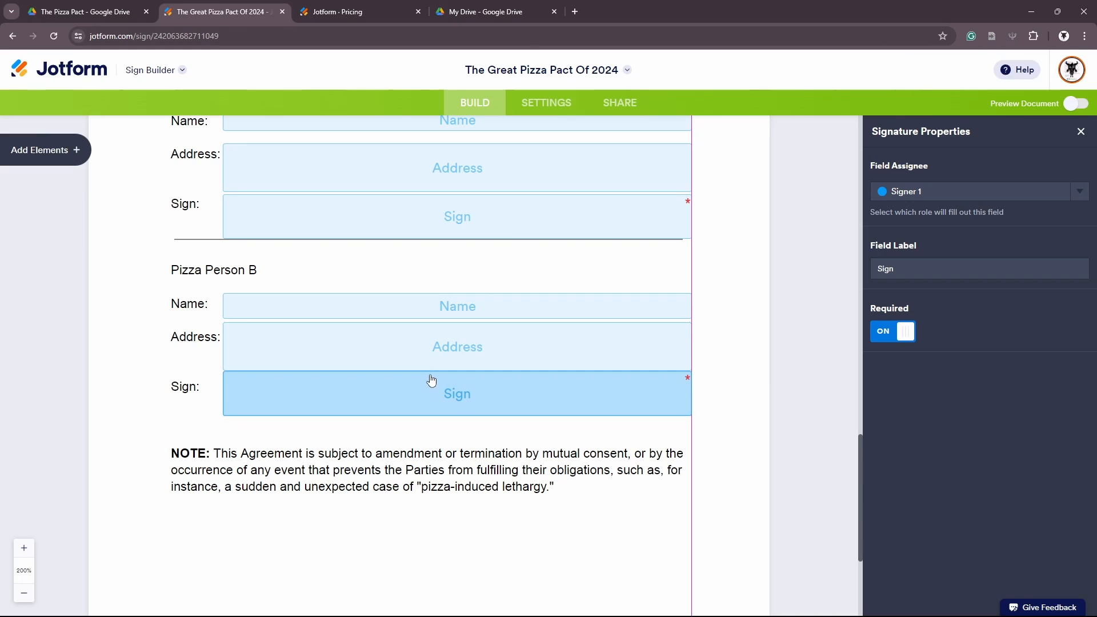
{"action": "left_click_drag", "start_coordinate": [431, 382], "coordinate": [431, 381]}
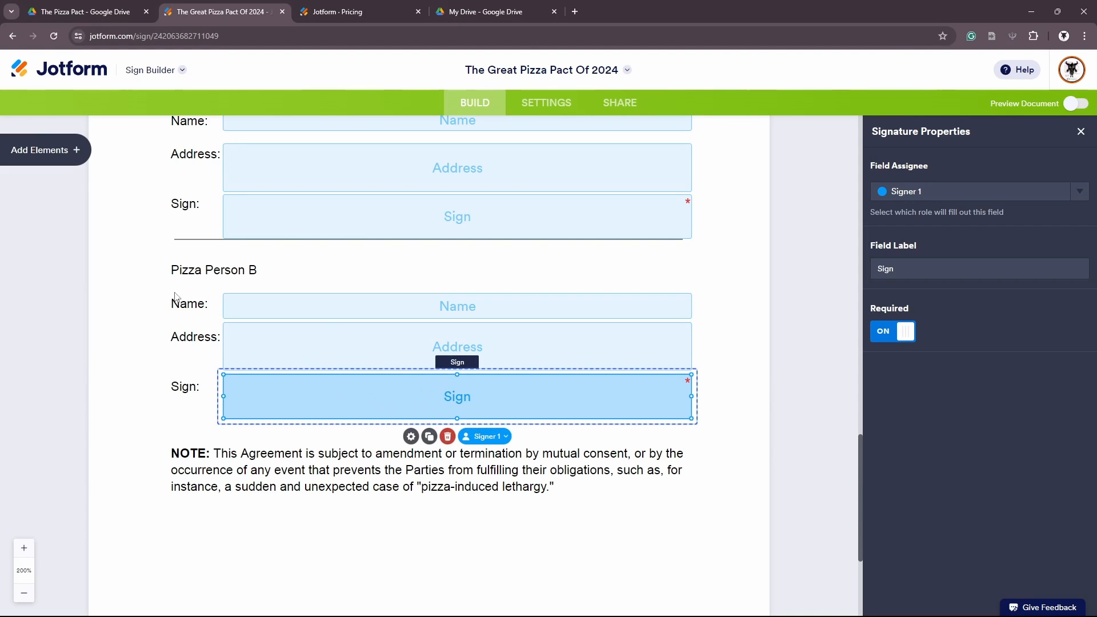
{"action": "left_click", "coordinate": [283, 259]}
{"action": "scroll", "coordinate": [593, 320], "scroll_direction": "up", "scroll_amount": 2}
{"action": "left_click", "coordinate": [592, 243]}
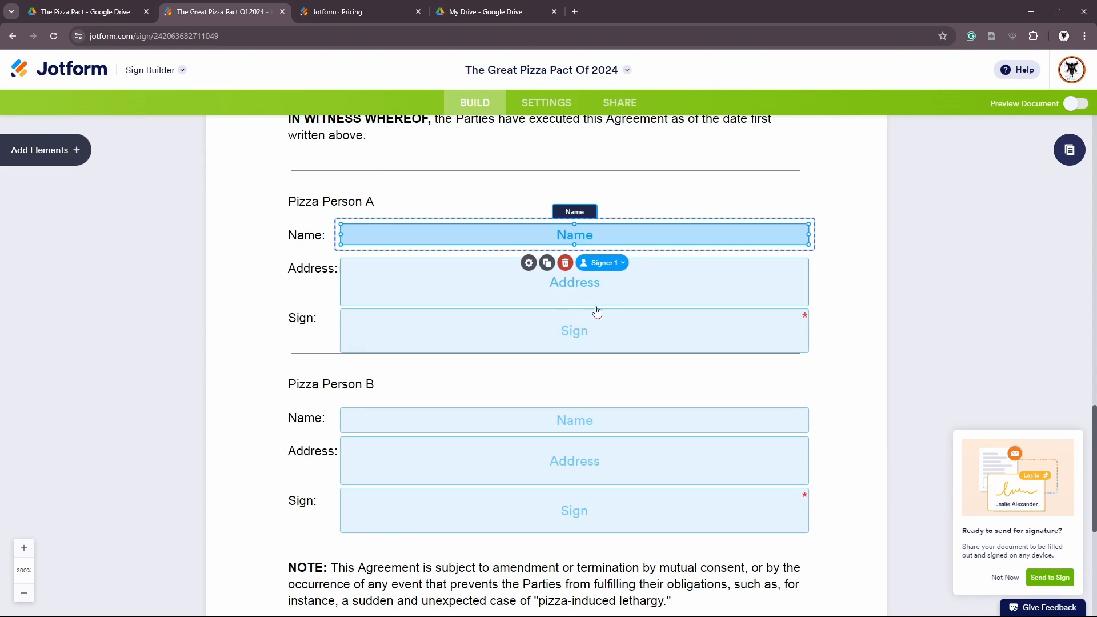
Switch Person A's Name, Address and Sign fields from Signer 1 to the Me role
{"action": "left_click", "coordinate": [580, 420]}
{"action": "left_click", "coordinate": [618, 237]}
{"action": "left_click", "coordinate": [622, 264]}
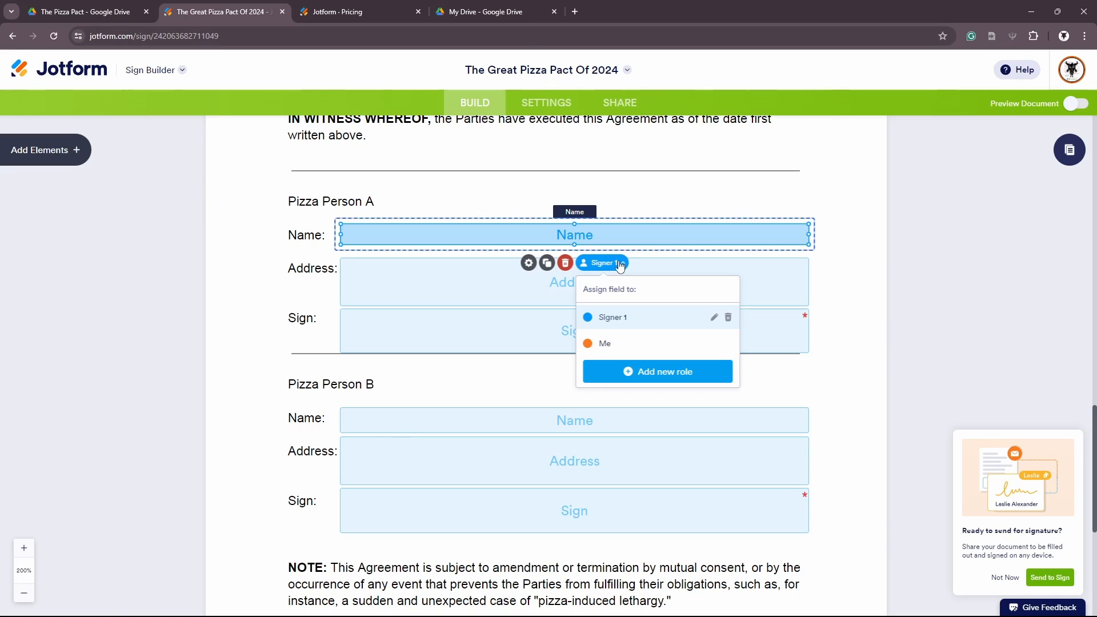
{"action": "left_click", "coordinate": [610, 344]}
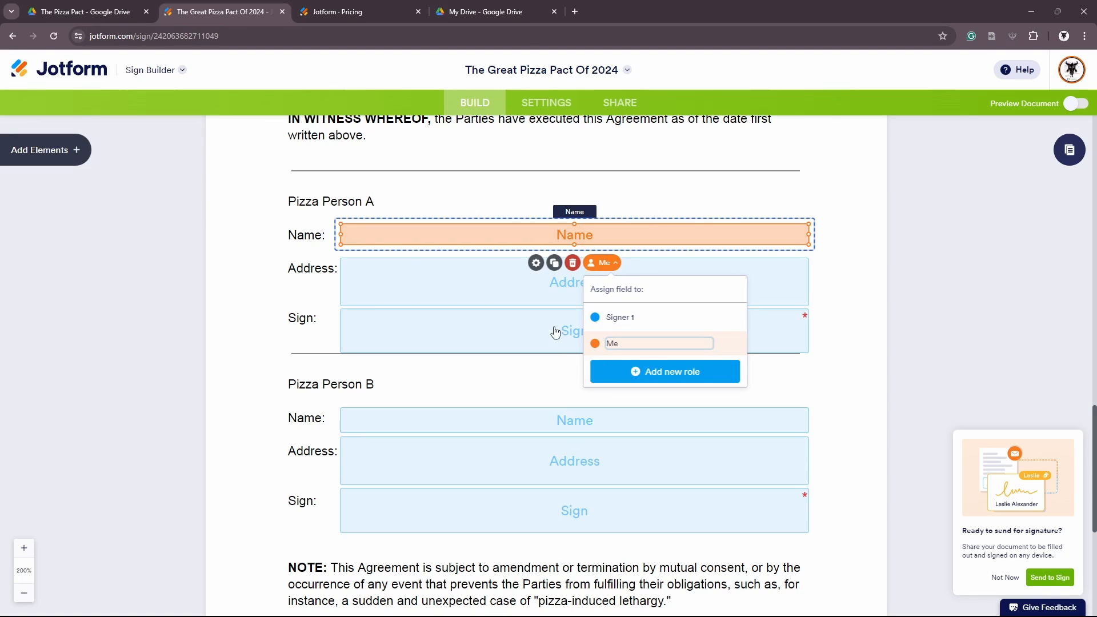
{"action": "left_click", "coordinate": [529, 277]}
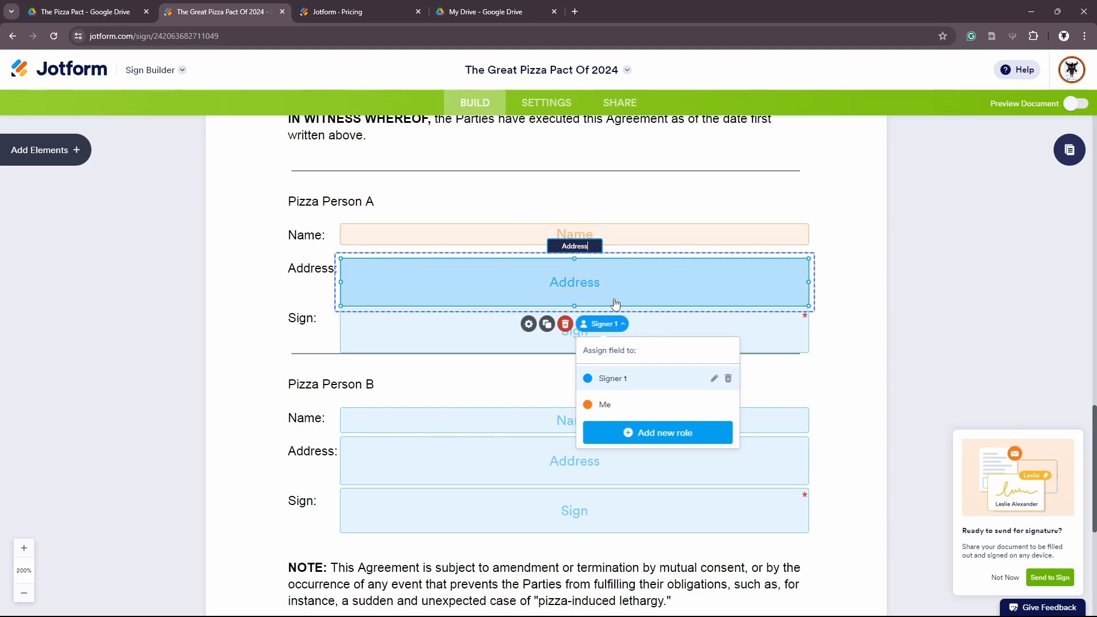
{"action": "left_click", "coordinate": [666, 411]}
{"action": "left_click", "coordinate": [503, 347]}
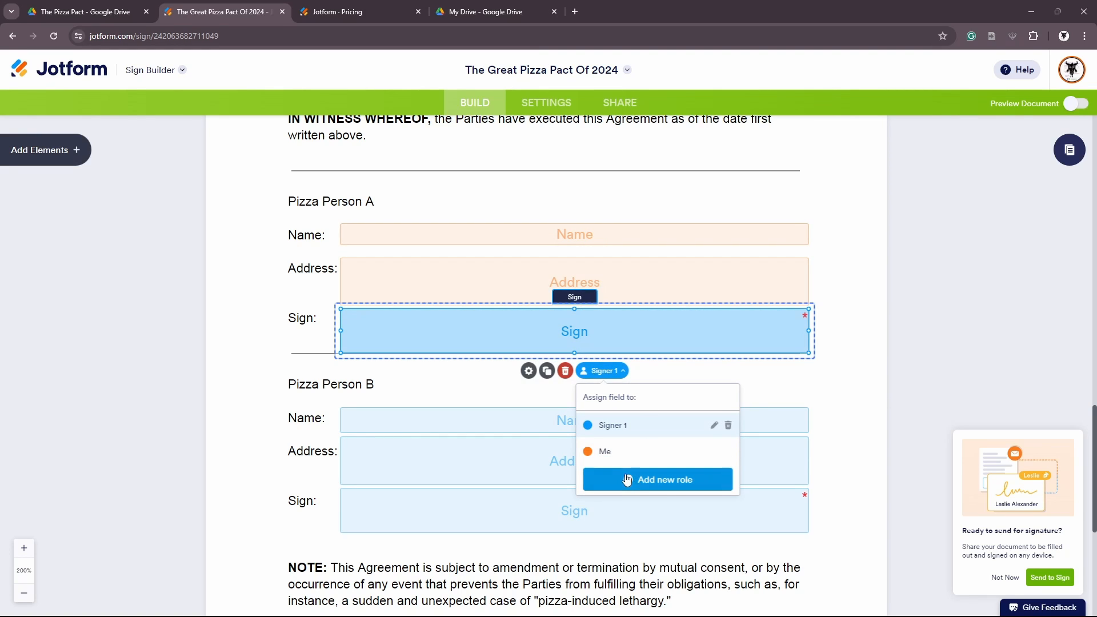
{"action": "left_click", "coordinate": [603, 453]}
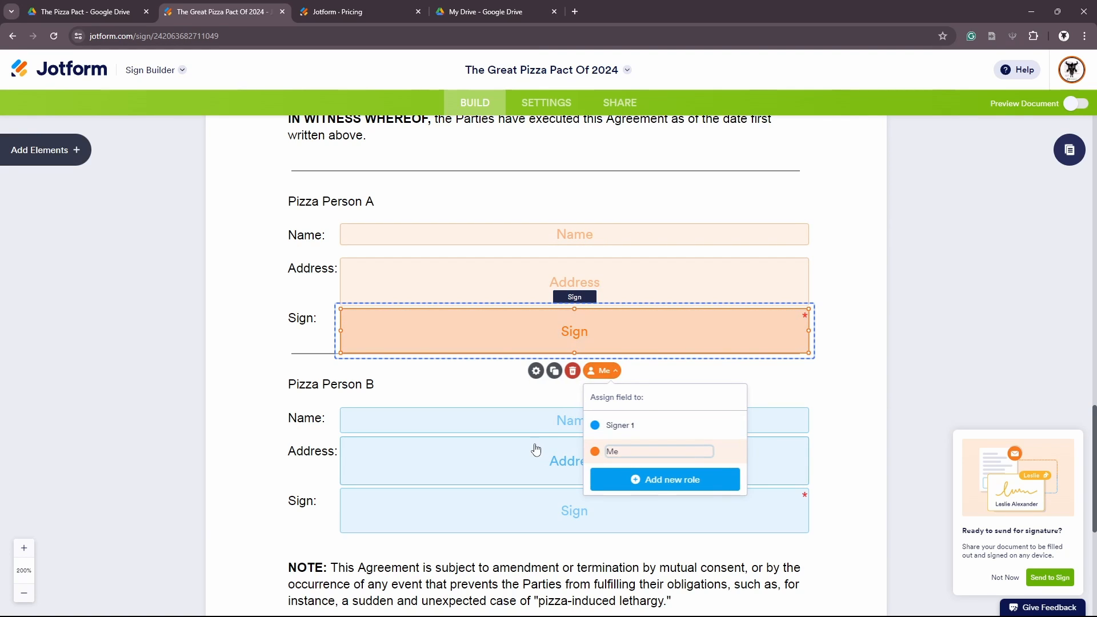
{"action": "left_click", "coordinate": [487, 401]}
{"action": "scroll", "coordinate": [527, 336], "scroll_direction": "up", "scroll_amount": 3}
{"action": "scroll", "coordinate": [528, 334], "scroll_direction": "down", "scroll_amount": 9}
{"action": "scroll", "coordinate": [528, 338], "scroll_direction": "up", "scroll_amount": 15}
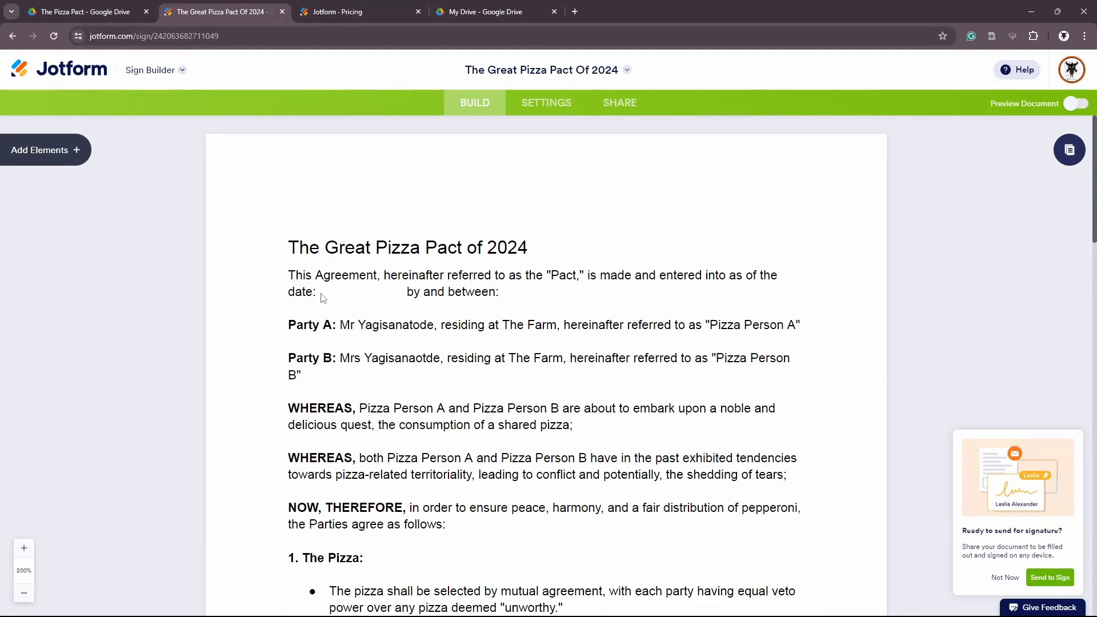
Replace a misplaced Date field with one dropped into the blank after 'date:'
{"action": "left_click", "coordinate": [75, 149]}
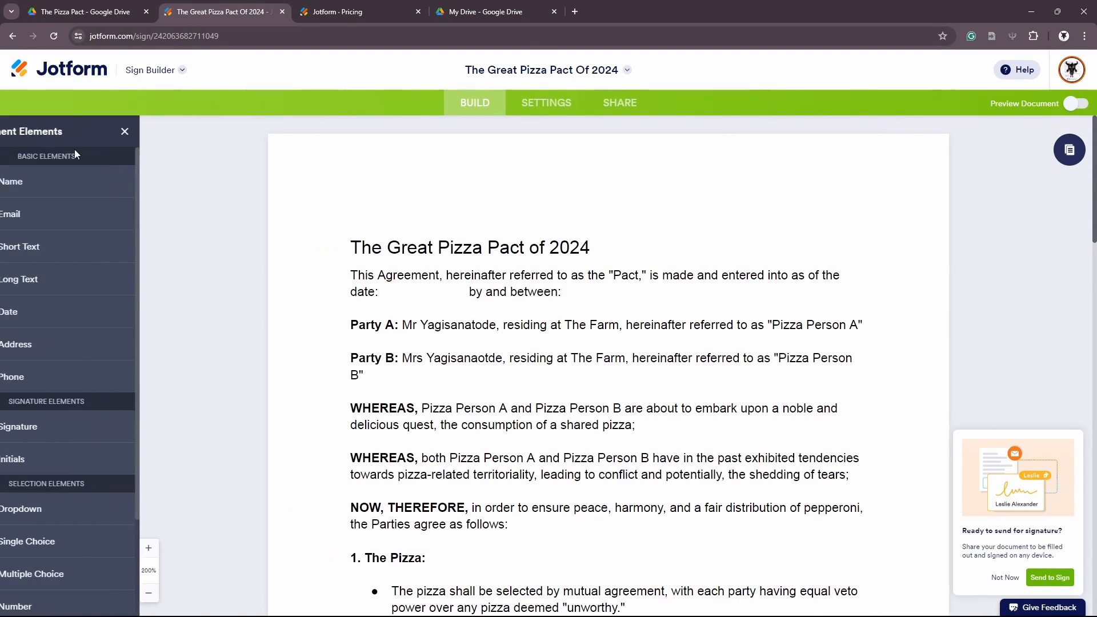
{"action": "left_click", "coordinate": [52, 311]}
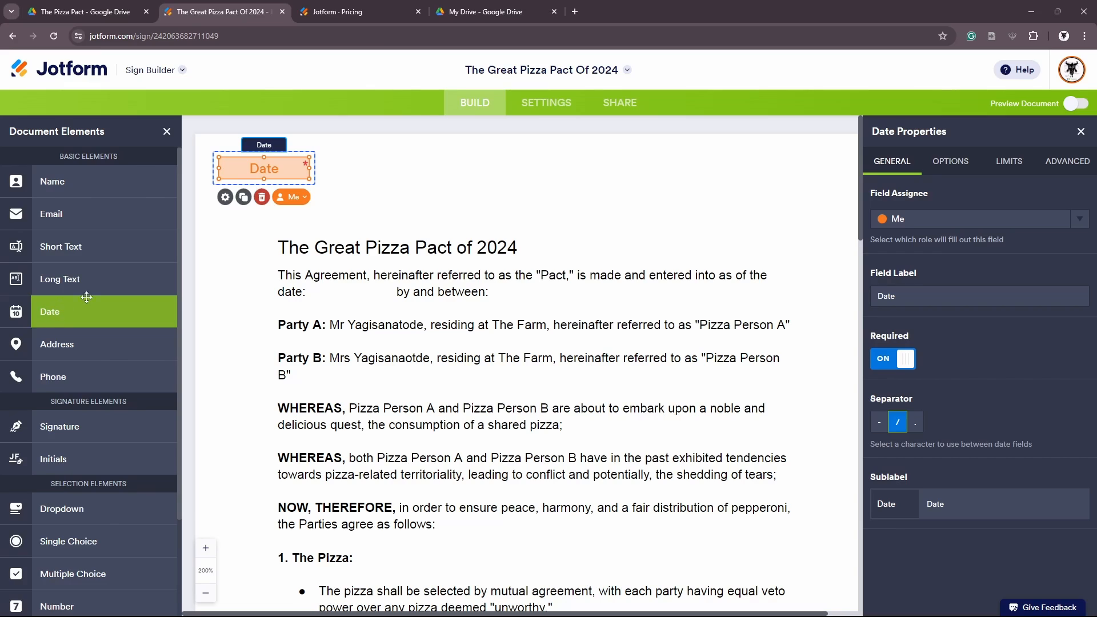
{"action": "left_click", "coordinate": [262, 196]}
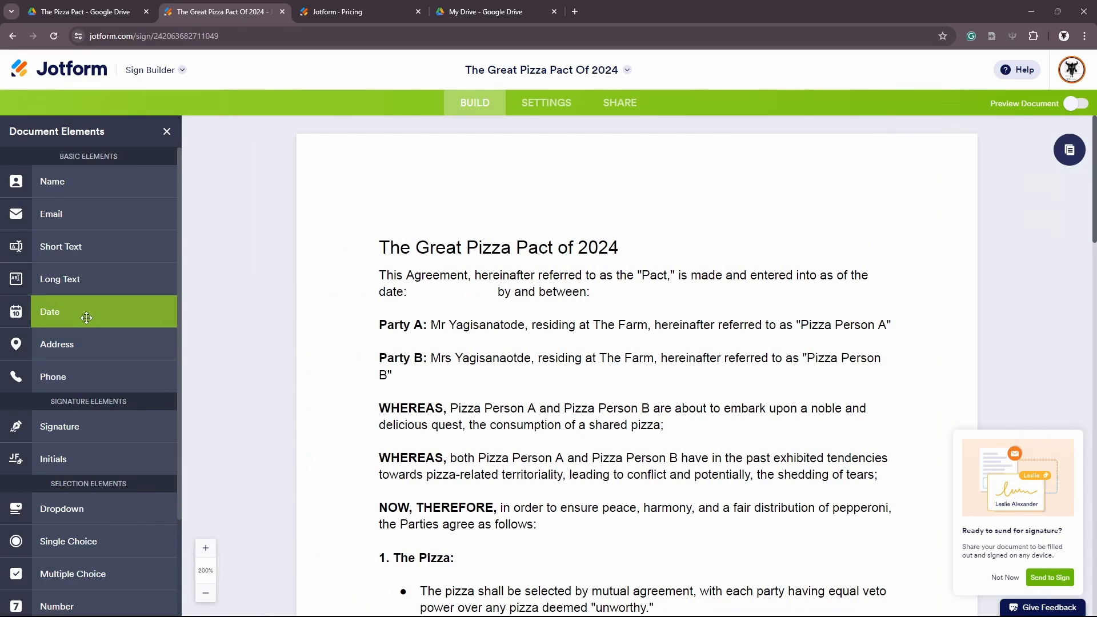
{"action": "left_click_drag", "start_coordinate": [87, 318], "coordinate": [393, 291]}
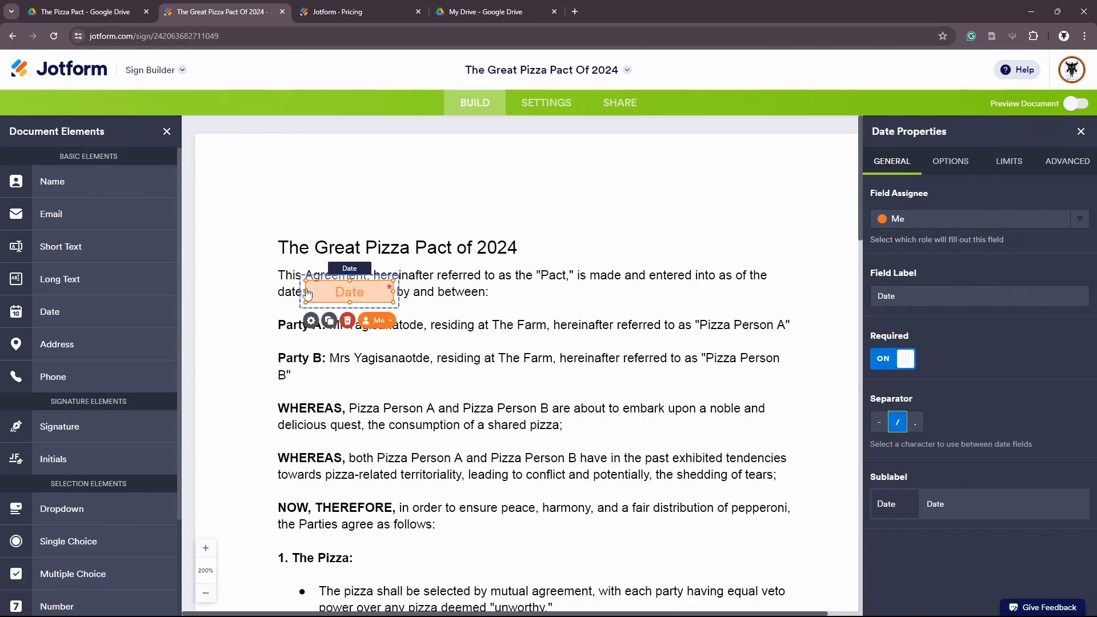
{"action": "left_click_drag", "start_coordinate": [309, 294], "coordinate": [311, 294]}
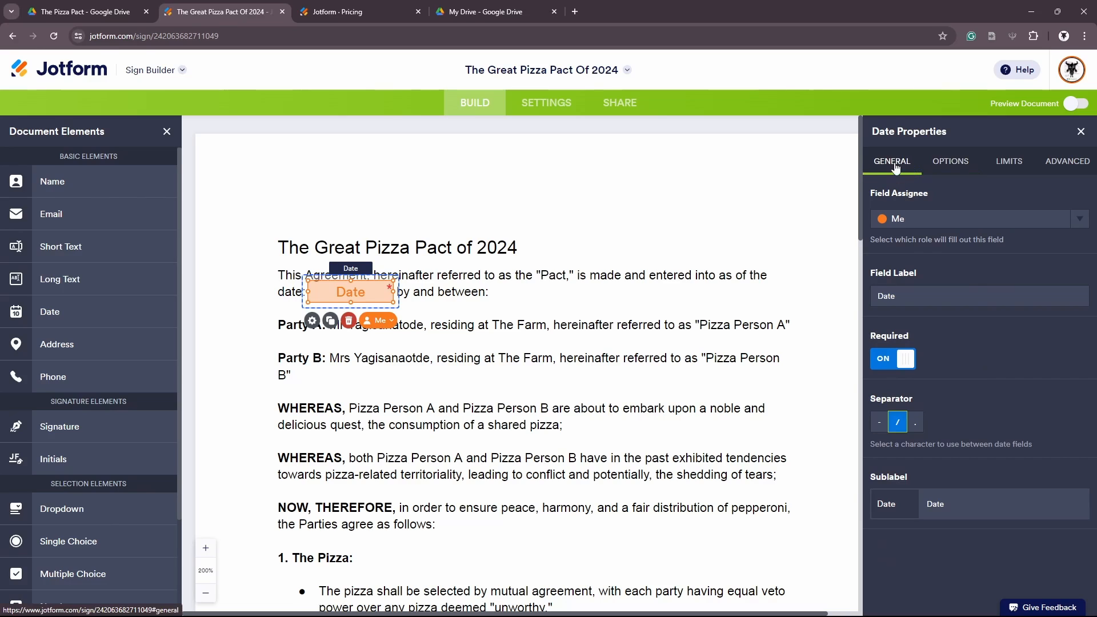
Set the Date field's format to YYYY-MM-DD
{"action": "left_click", "coordinate": [957, 170]}
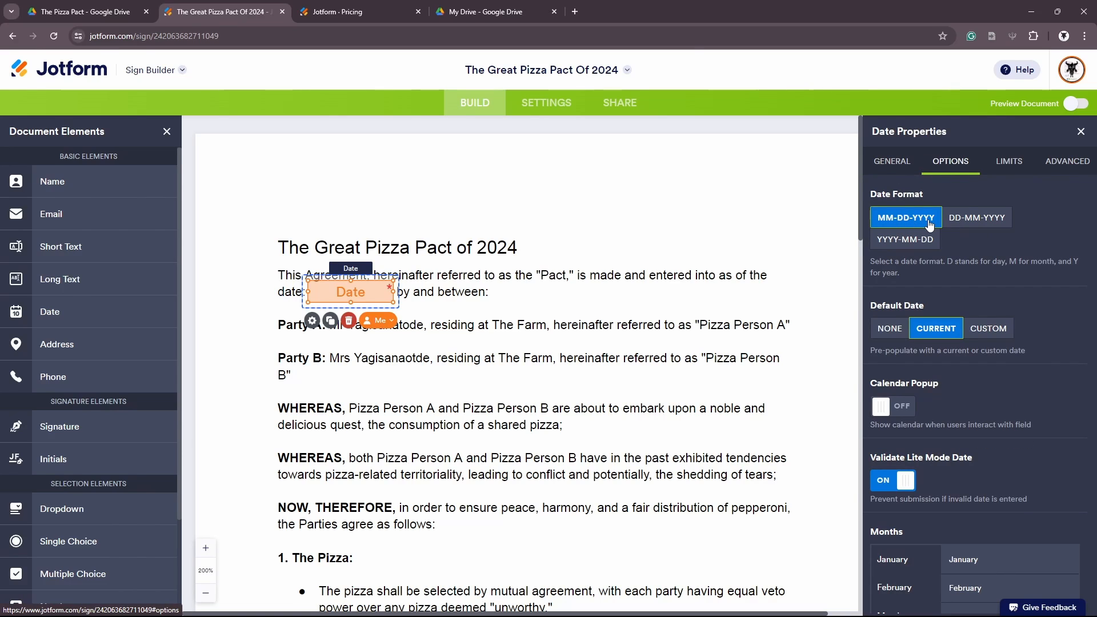
{"action": "left_click", "coordinate": [969, 223]}
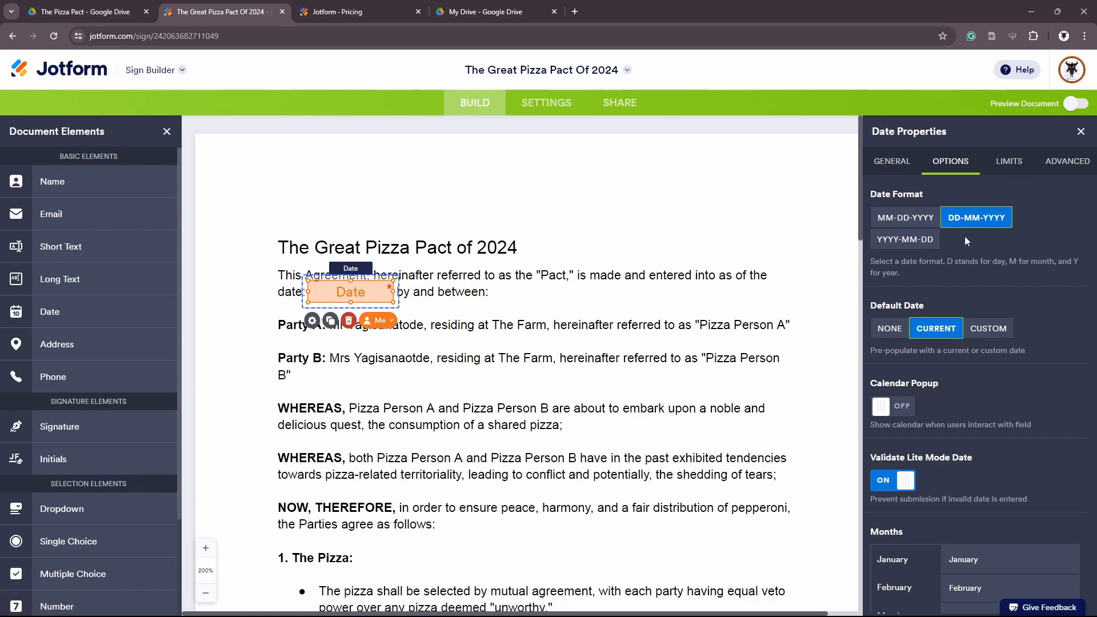
{"action": "left_click", "coordinate": [911, 245]}
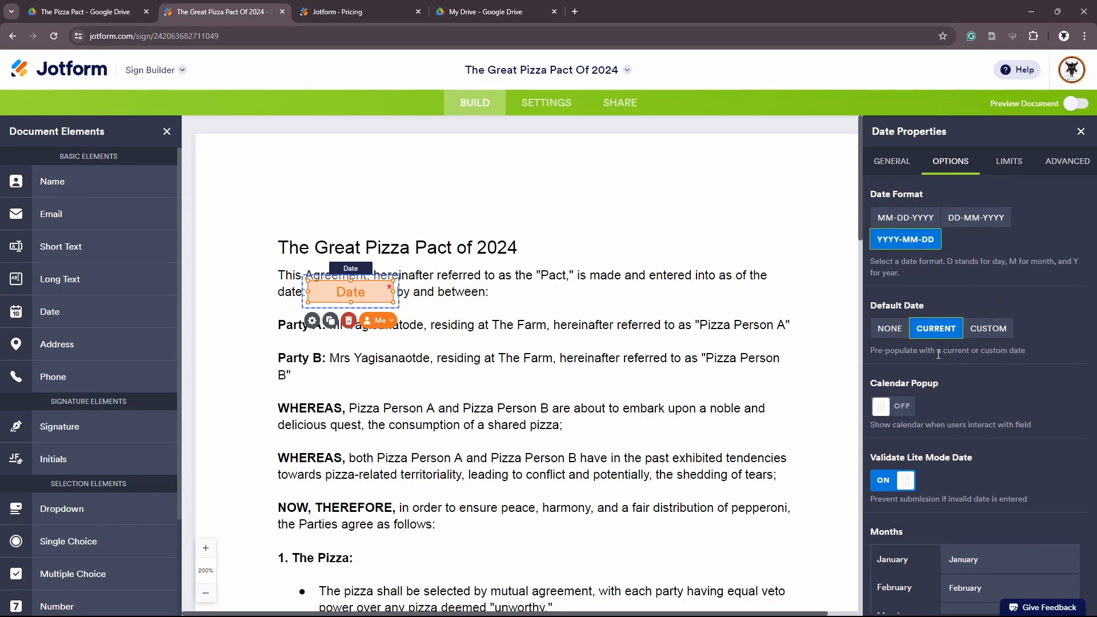
{"action": "scroll", "coordinate": [938, 354], "scroll_direction": "down", "scroll_amount": 5}
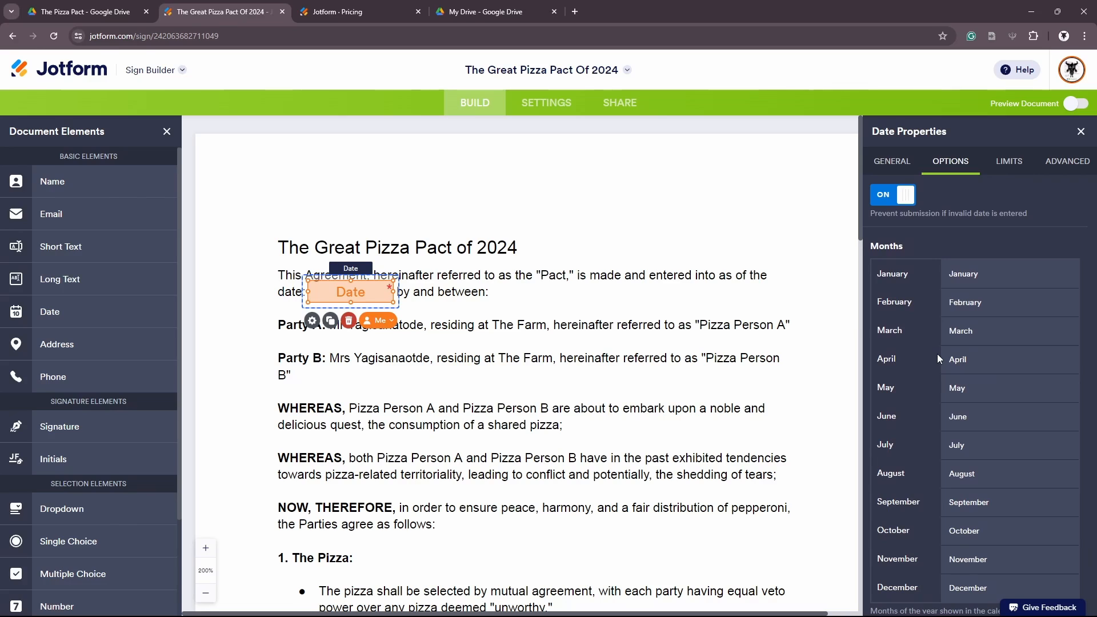
{"action": "scroll", "coordinate": [937, 354], "scroll_direction": "up", "scroll_amount": 4}
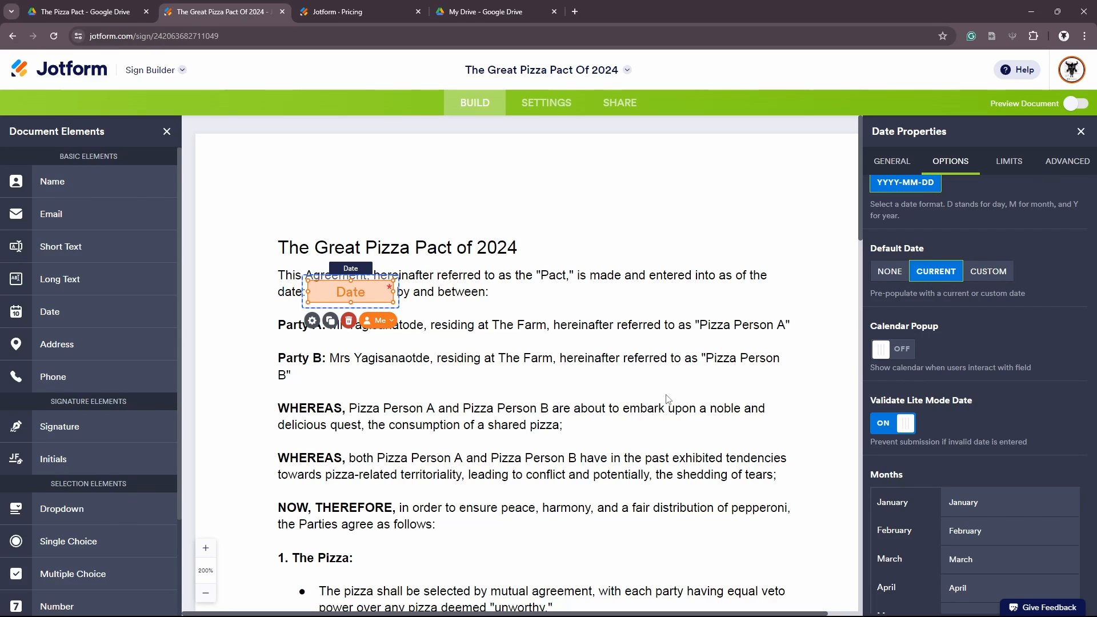
Review the Date field's general properties
{"action": "left_click", "coordinate": [895, 165]}
{"action": "scroll", "coordinate": [665, 395], "scroll_direction": "down", "scroll_amount": 15}
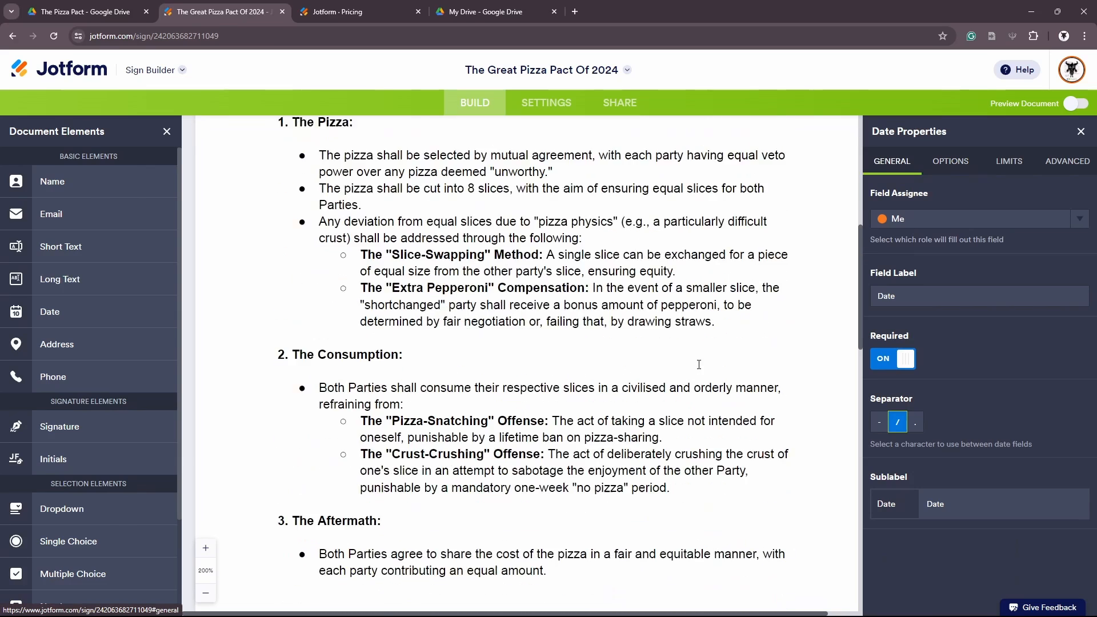
{"action": "scroll", "coordinate": [657, 380], "scroll_direction": "down", "scroll_amount": 3}
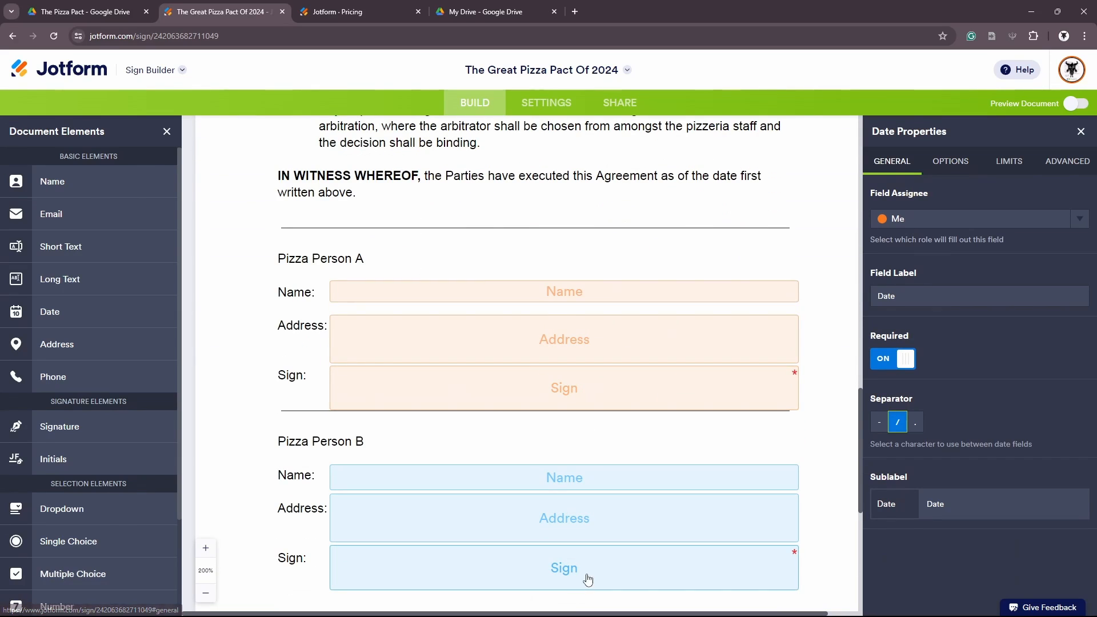
{"action": "scroll", "coordinate": [765, 492], "scroll_direction": "down", "scroll_amount": 2}
{"action": "scroll", "coordinate": [642, 396], "scroll_direction": "up", "scroll_amount": 20}
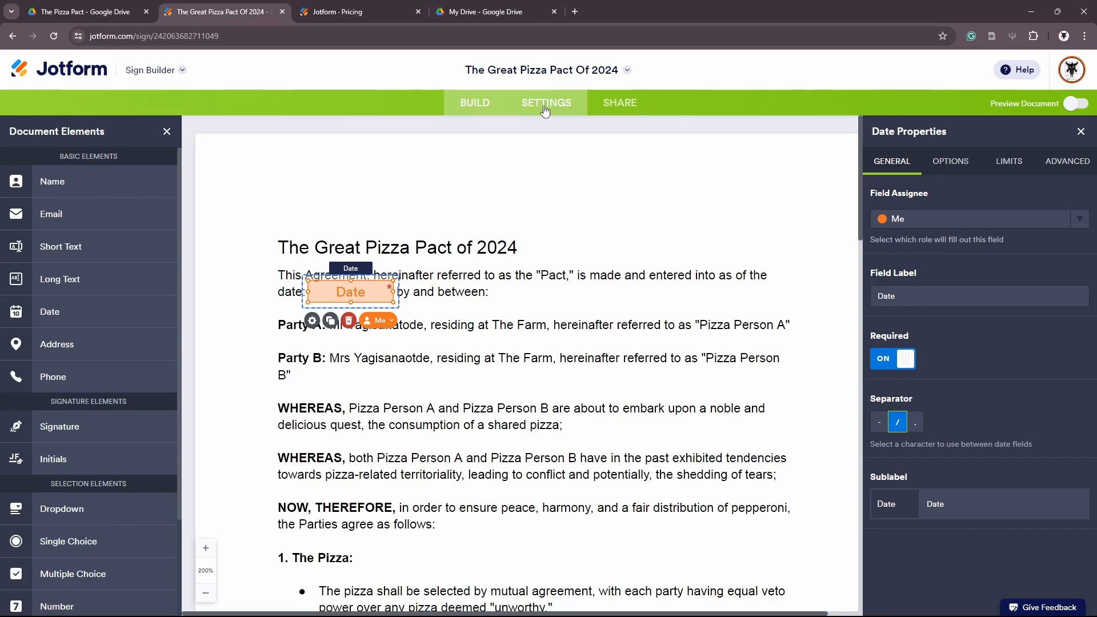
Write a friendly signing reminder in Email Message and turn on Send Audit Trail to Recipient
{"action": "left_click", "coordinate": [545, 108]}
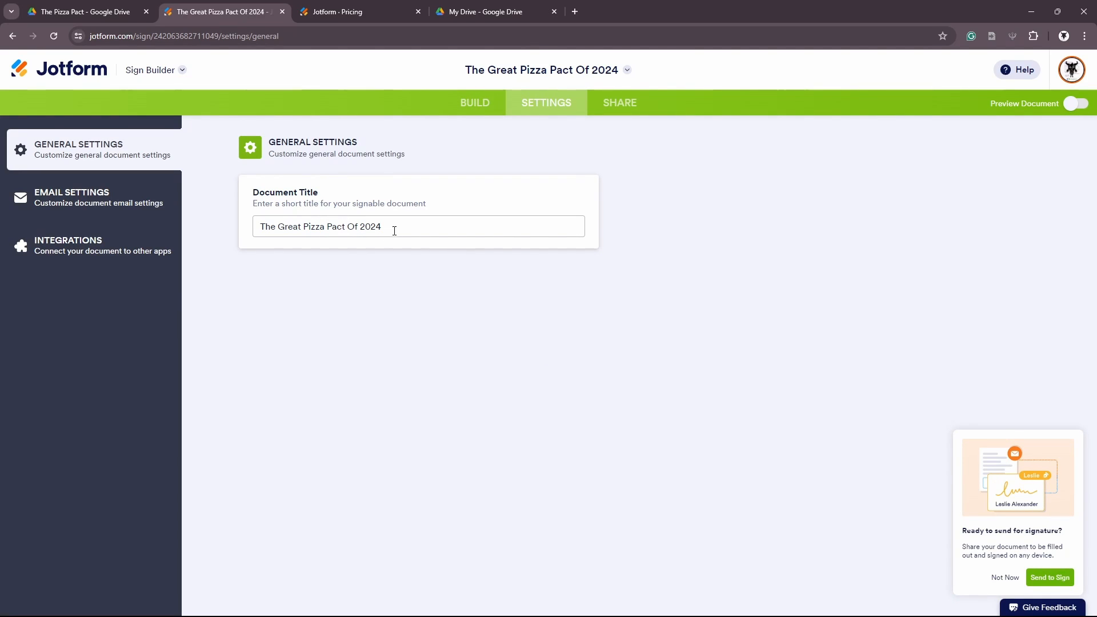
{"action": "left_click", "coordinate": [117, 213]}
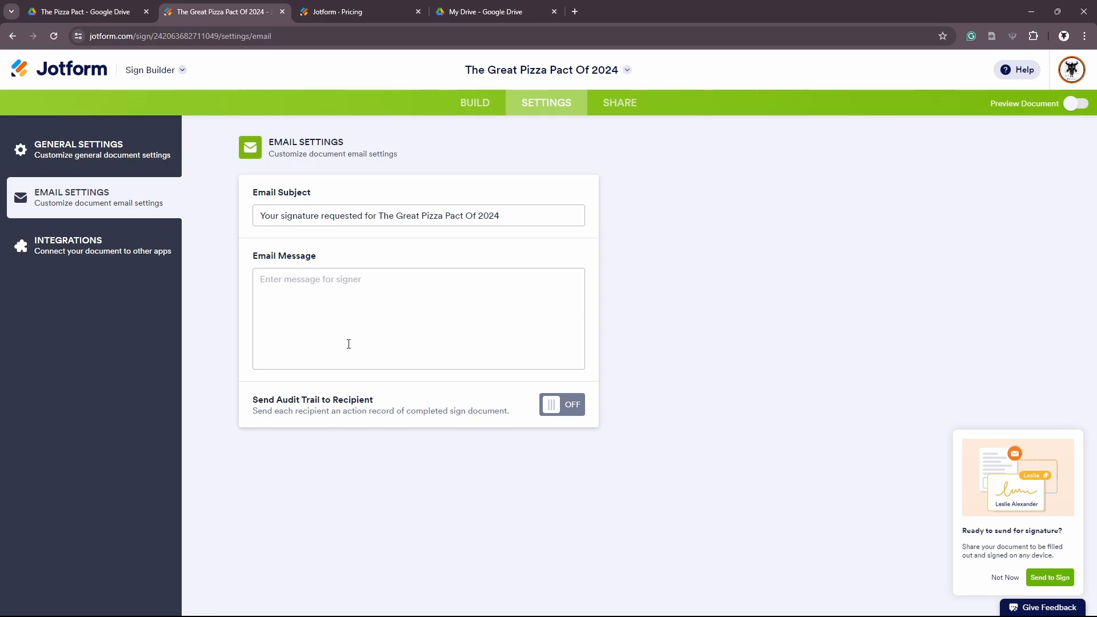
{"action": "left_click", "coordinate": [363, 285]}
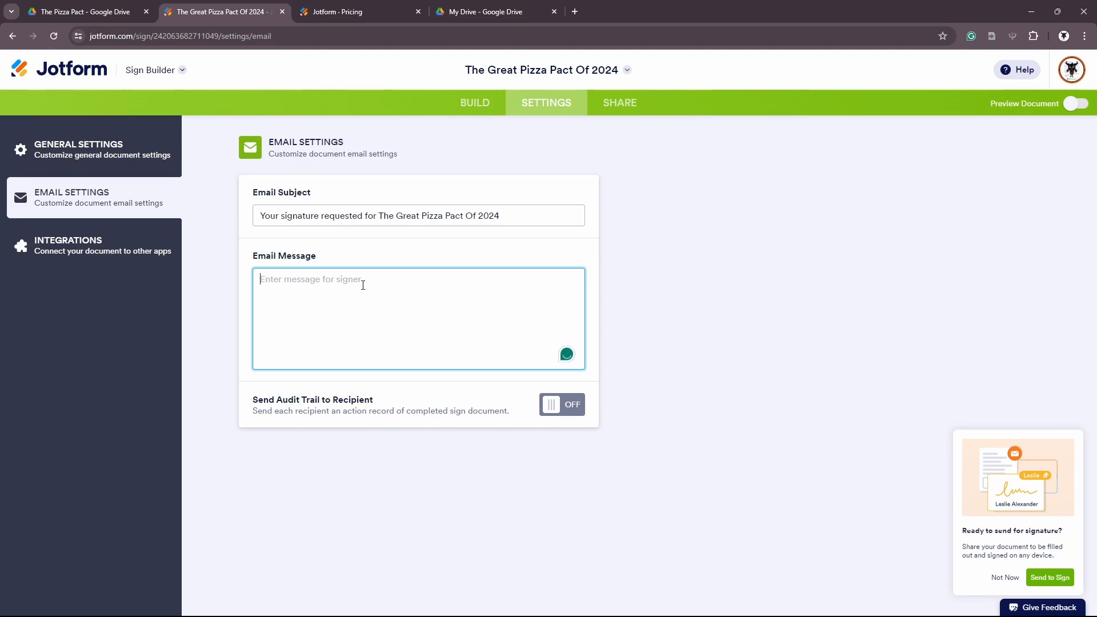
{"action": "type", "text": "Hi f"}
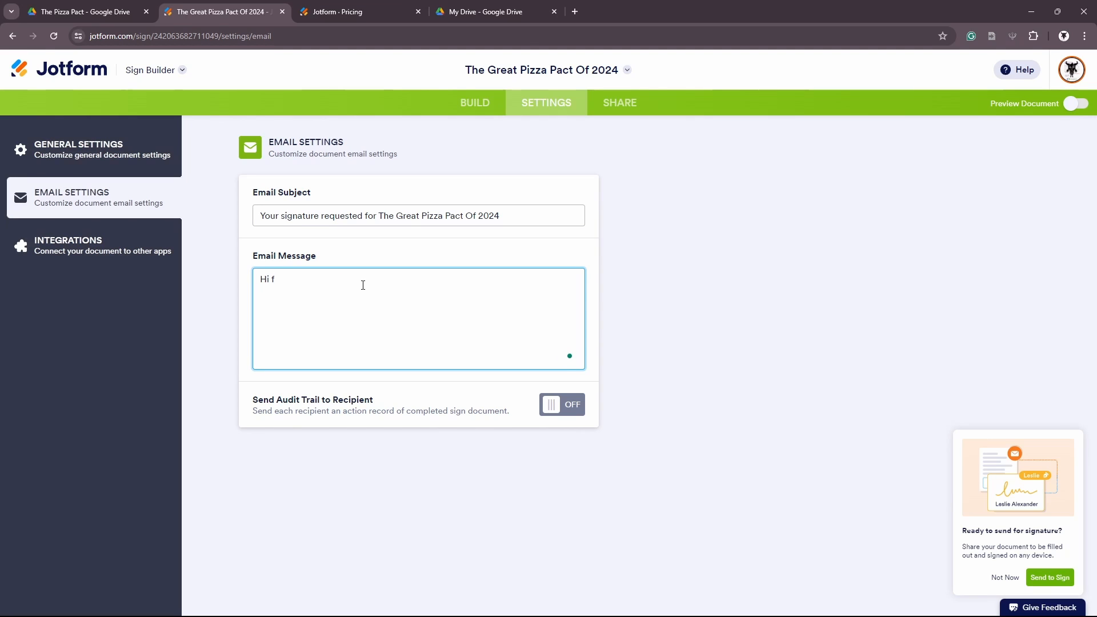
{"action": "type", "text": "riend,"}
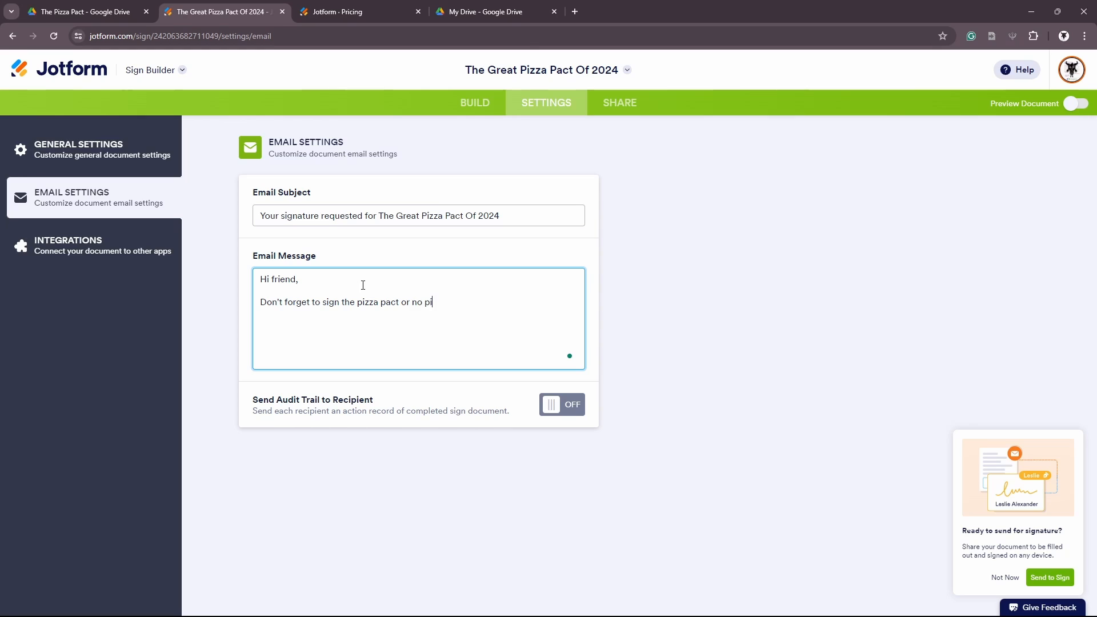
{"action": "key", "text": "Return"}
{"action": "key", "text": "Return"}
{"action": "type", "text": "~"}
{"action": "left_click", "coordinate": [428, 401]}
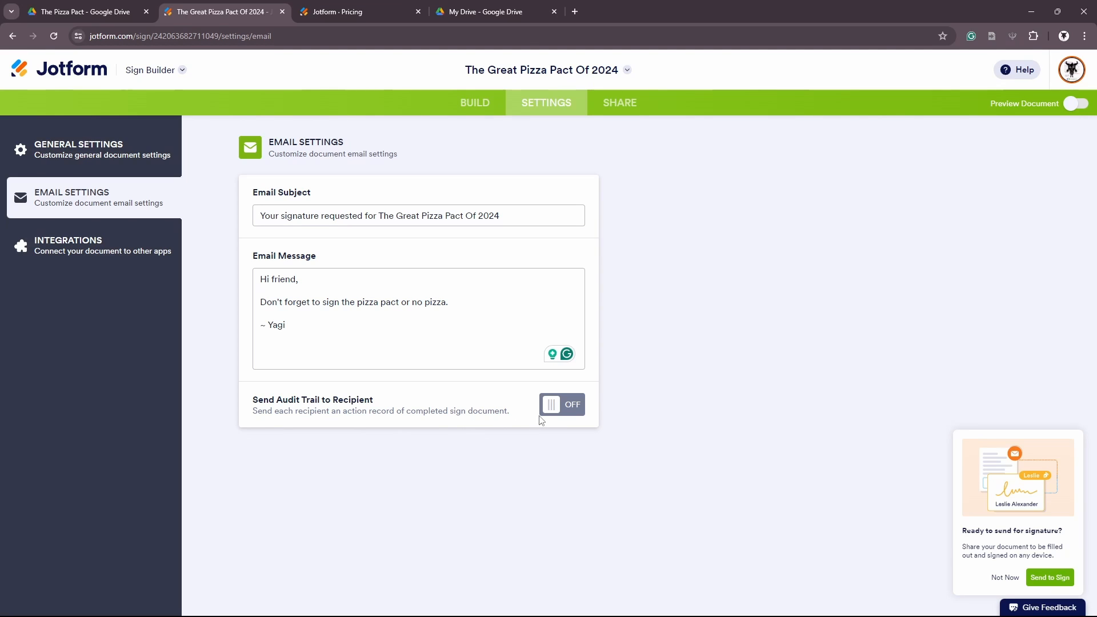
{"action": "left_click", "coordinate": [565, 407]}
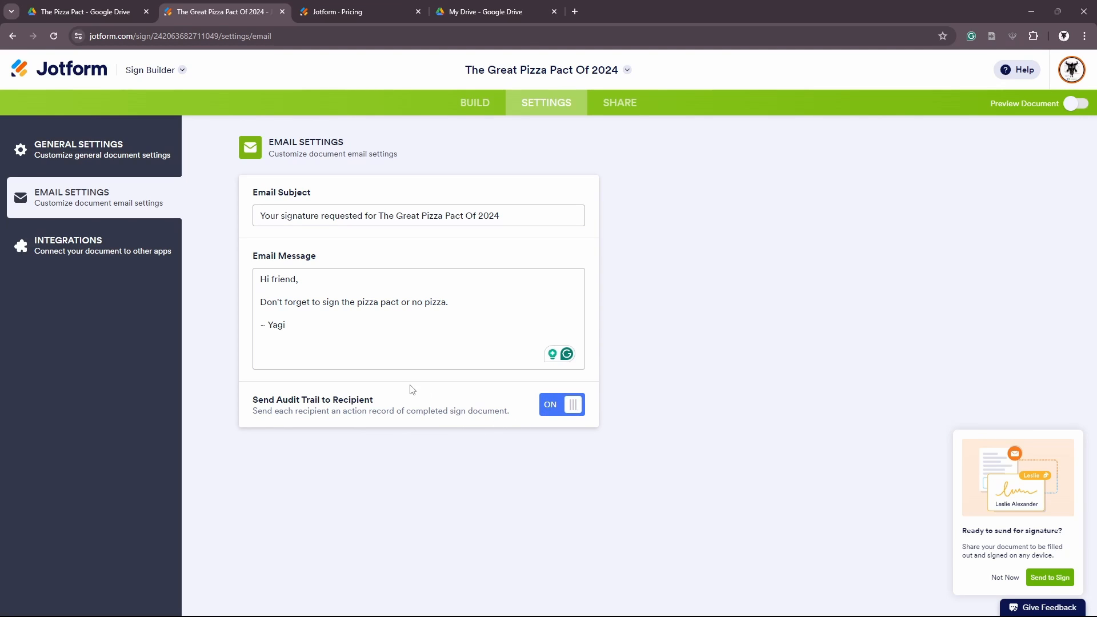
Look at the Google Drive integration and cancel without connecting it
{"action": "left_click", "coordinate": [133, 251]}
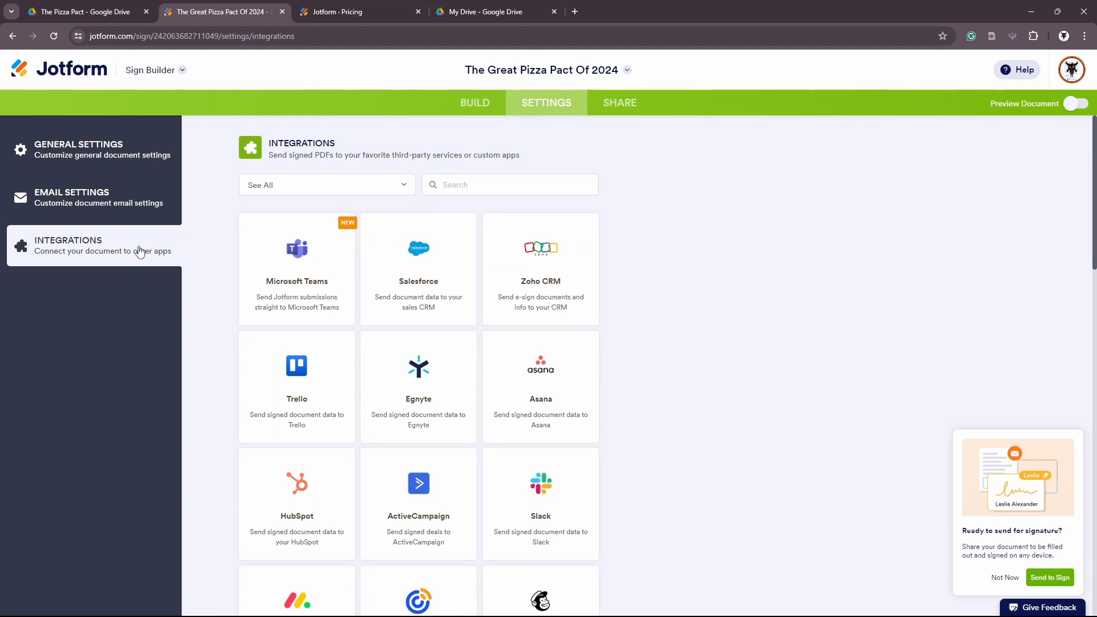
{"action": "scroll", "coordinate": [297, 297], "scroll_direction": "down", "scroll_amount": 5}
{"action": "scroll", "coordinate": [298, 309], "scroll_direction": "down", "scroll_amount": 3}
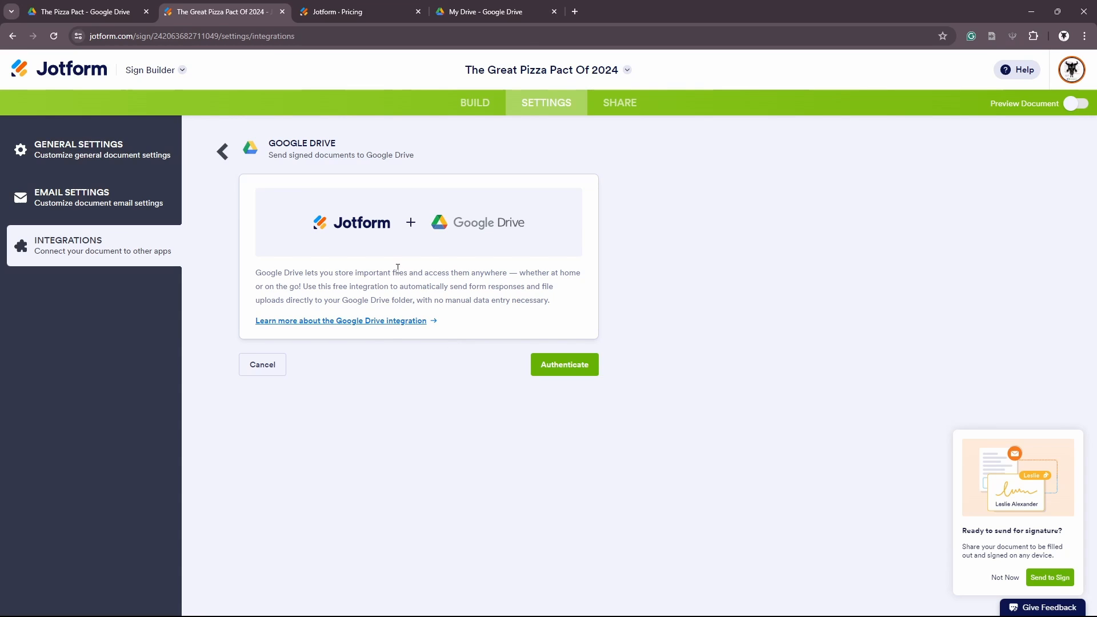
{"action": "left_click", "coordinate": [273, 370]}
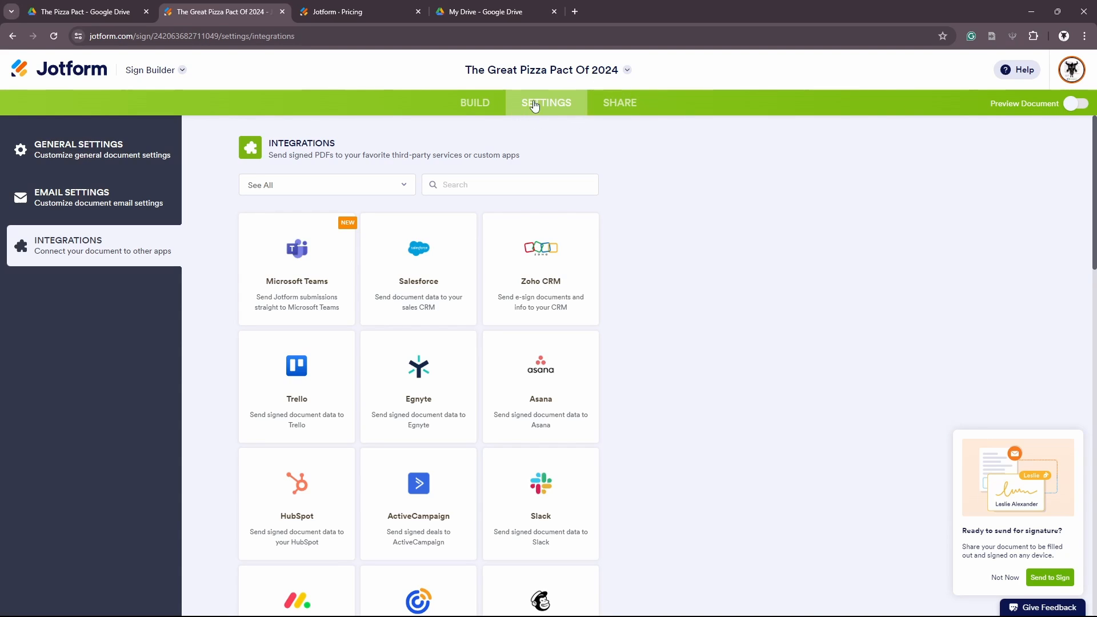
{"action": "left_click", "coordinate": [1077, 103]}
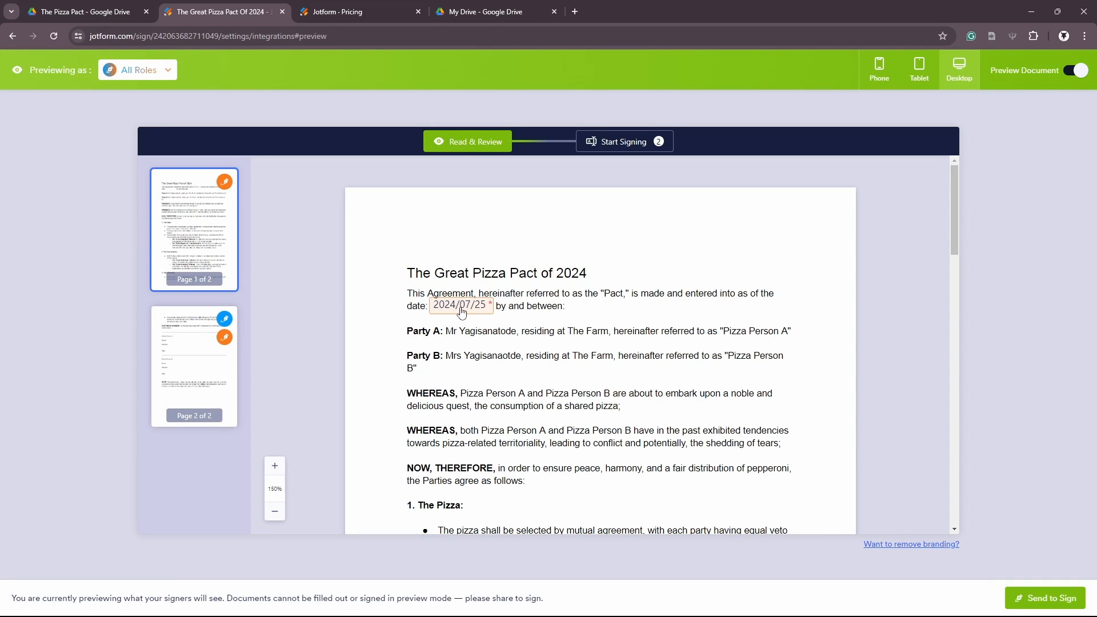
{"action": "scroll", "coordinate": [557, 320], "scroll_direction": "down", "scroll_amount": 2}
{"action": "scroll", "coordinate": [557, 320], "scroll_direction": "down", "scroll_amount": 15}
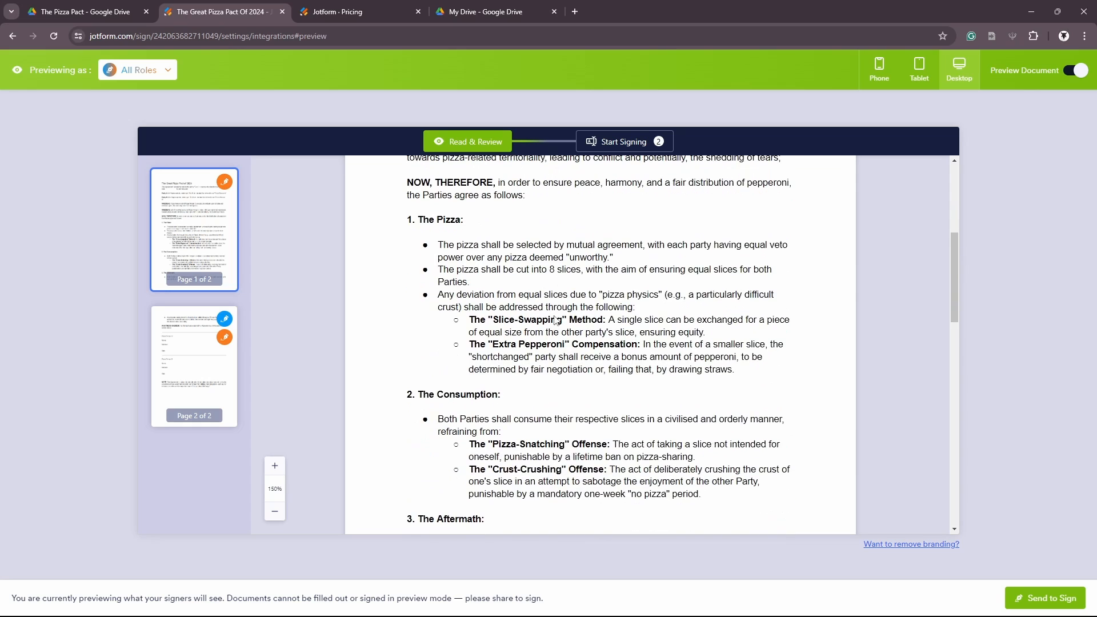
{"action": "scroll", "coordinate": [557, 320], "scroll_direction": "up", "scroll_amount": 2}
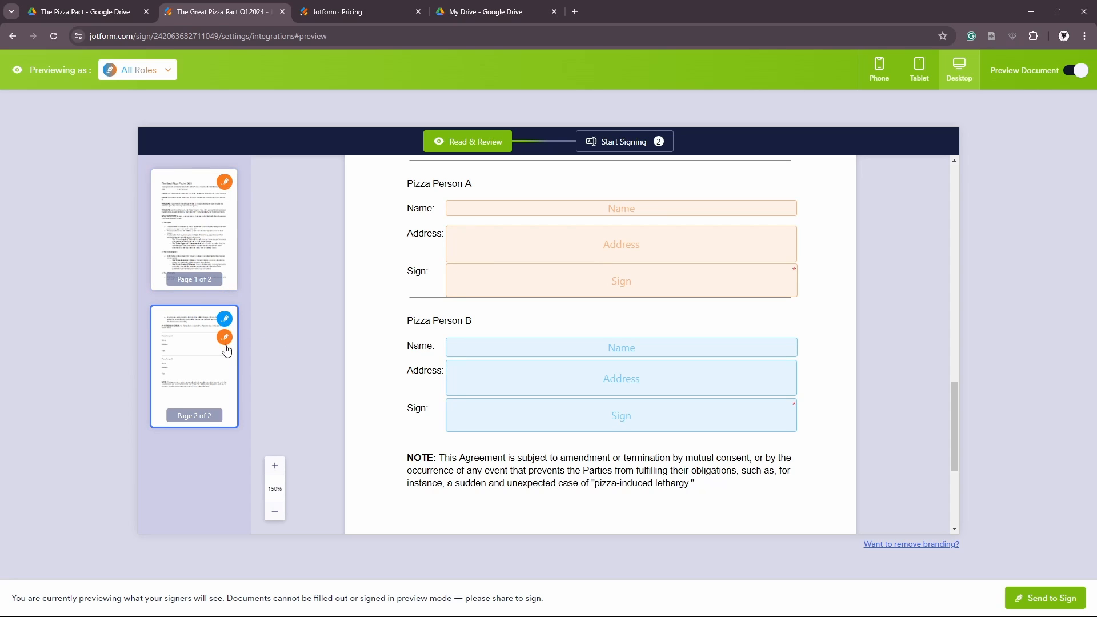
{"action": "left_click", "coordinate": [225, 207]}
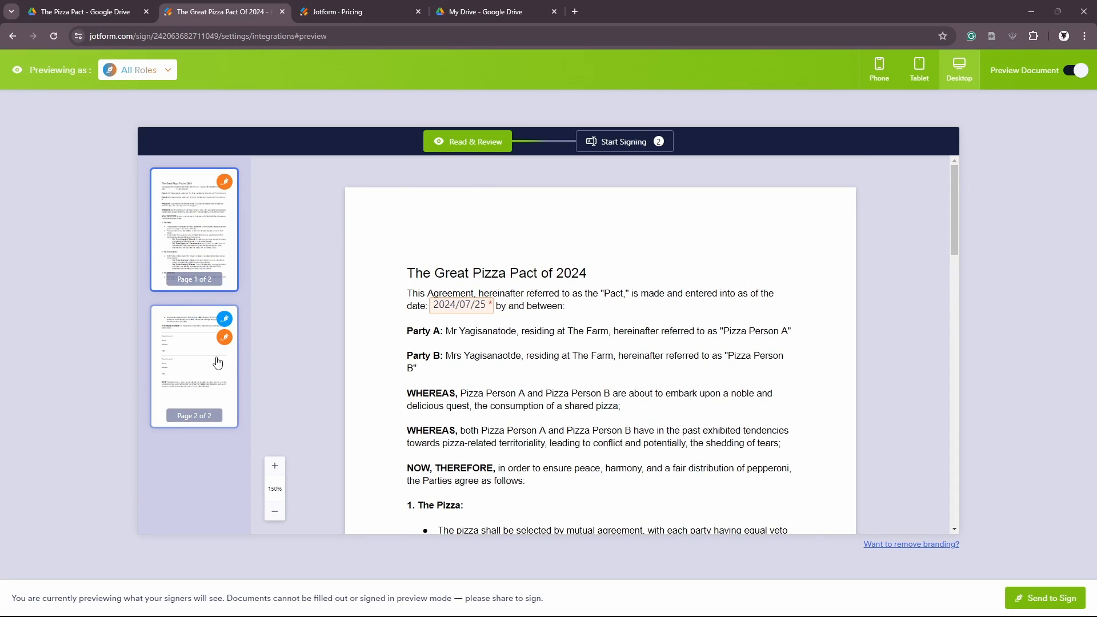
{"action": "left_click", "coordinate": [614, 142]}
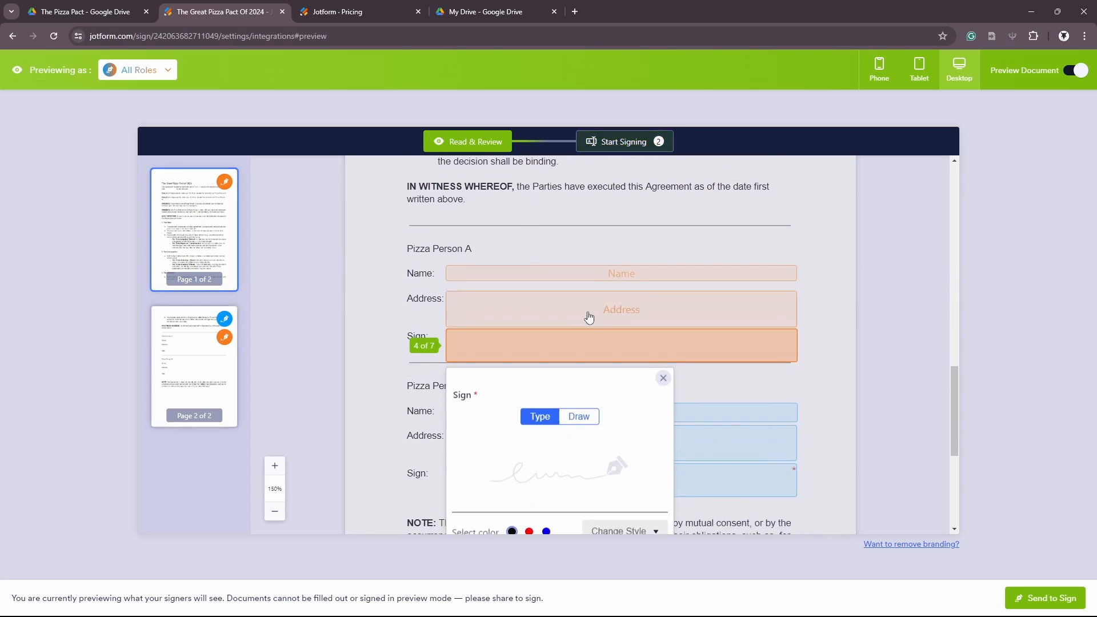
{"action": "scroll", "coordinate": [597, 367], "scroll_direction": "down", "scroll_amount": 2}
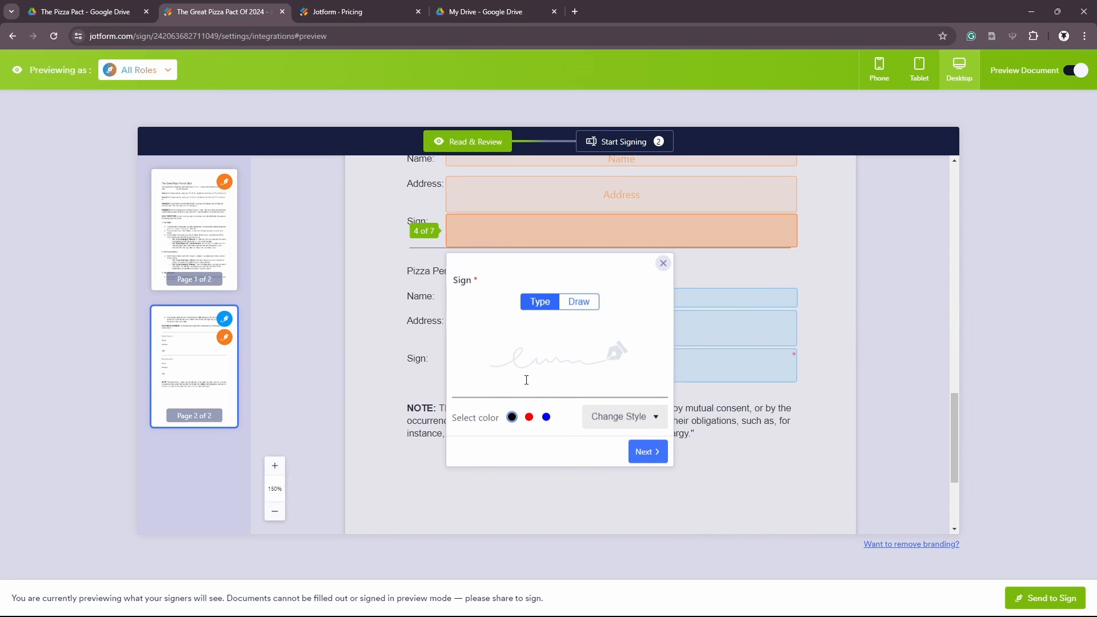
{"action": "scroll", "coordinate": [526, 380], "scroll_direction": "up", "scroll_amount": 2}
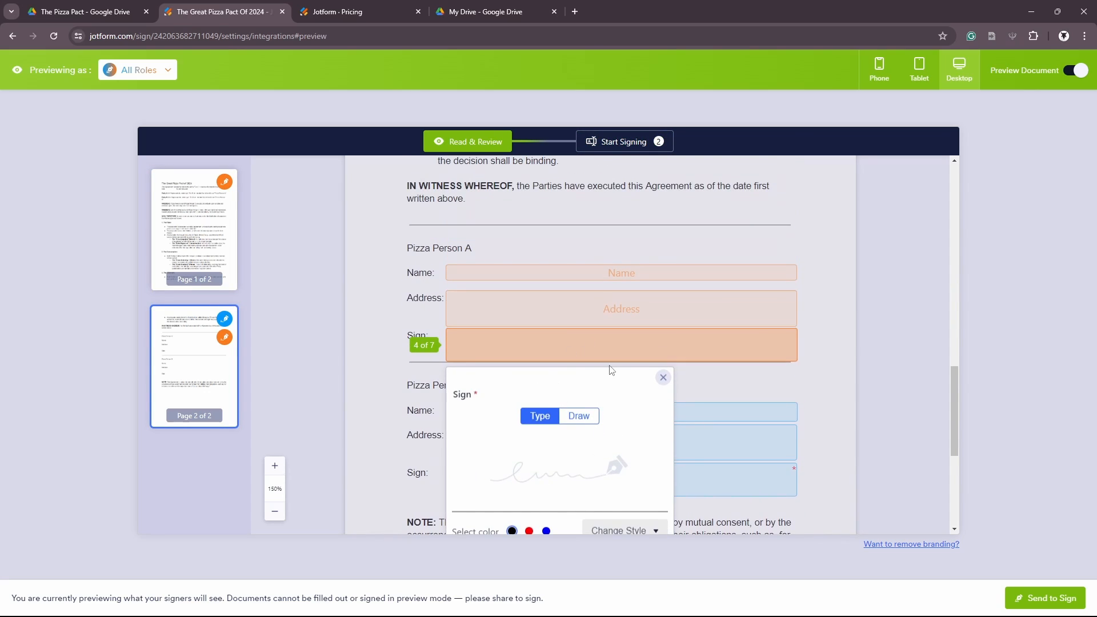
{"action": "left_click", "coordinate": [921, 69]}
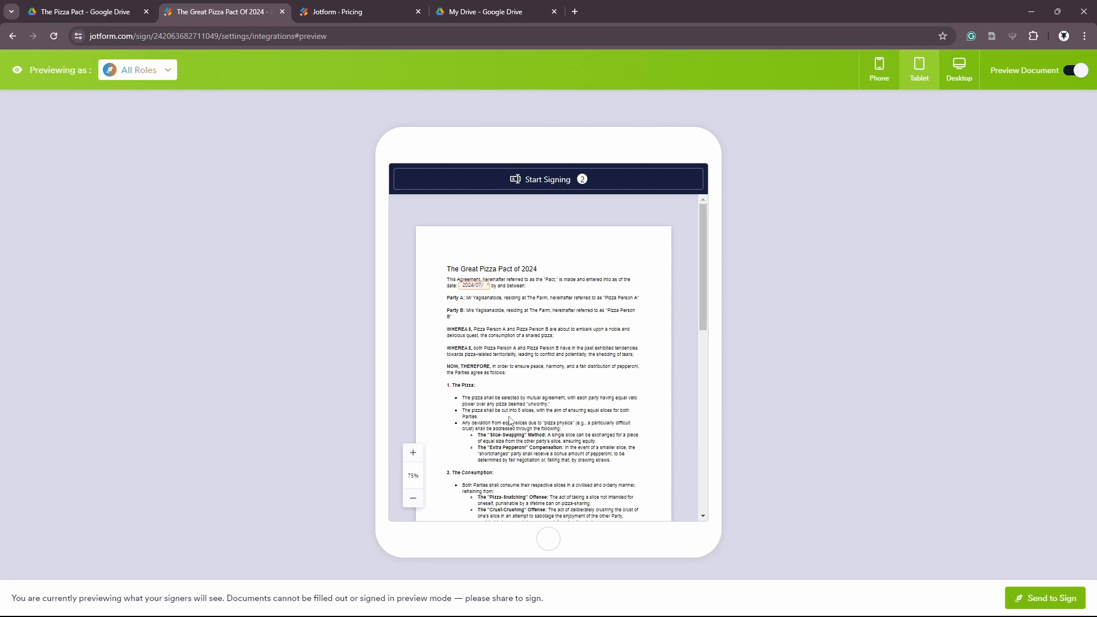
{"action": "scroll", "coordinate": [510, 420], "scroll_direction": "down", "scroll_amount": 10}
{"action": "left_click", "coordinate": [878, 71]}
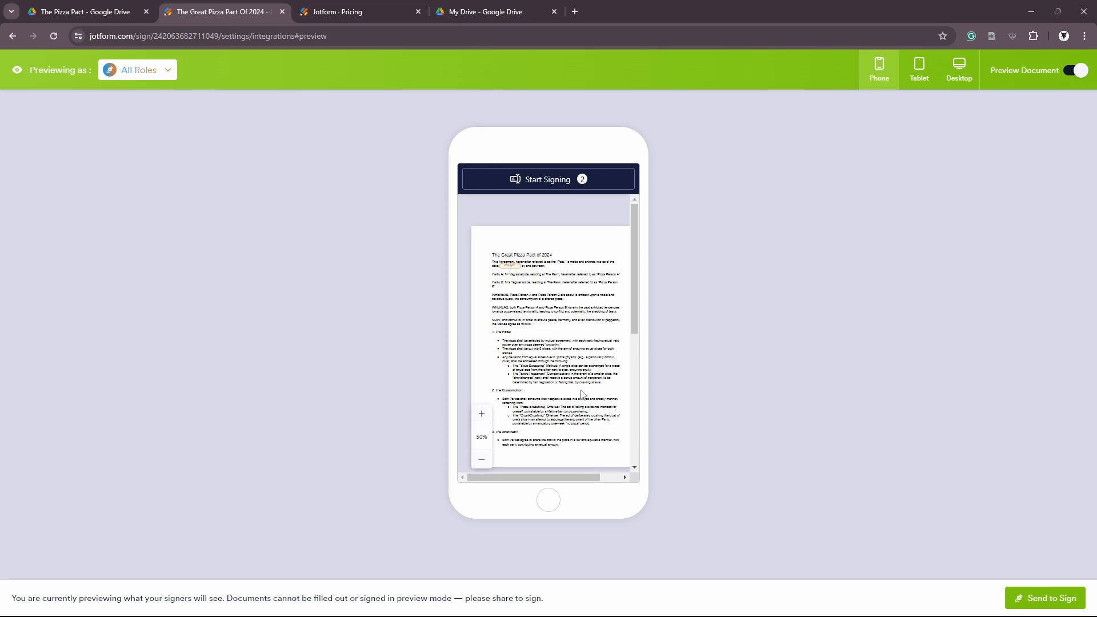
{"action": "scroll", "coordinate": [583, 394], "scroll_direction": "down", "scroll_amount": 10}
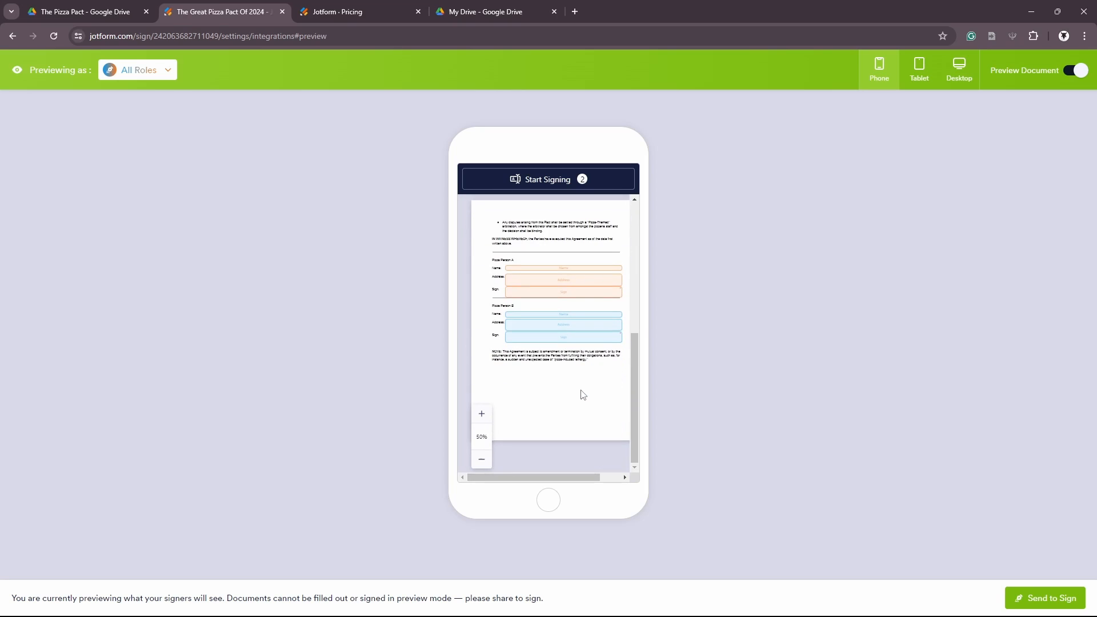
{"action": "left_click", "coordinate": [1079, 72]}
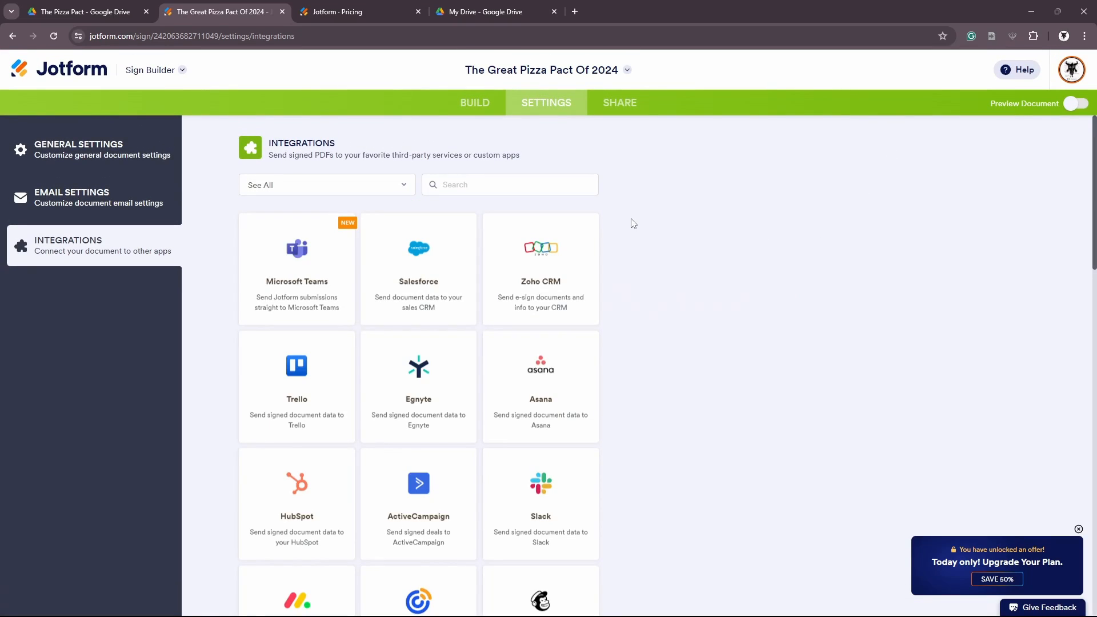
Turn on signing order with Me placed ahead of Signer 1
{"action": "left_click", "coordinate": [619, 109]}
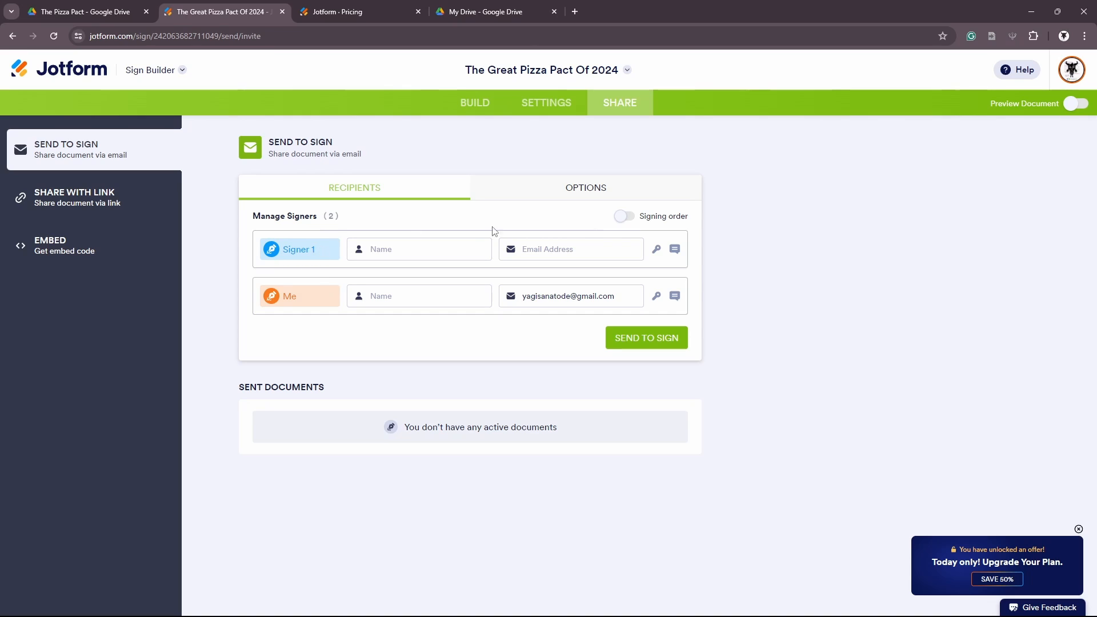
{"action": "left_click", "coordinate": [625, 216]}
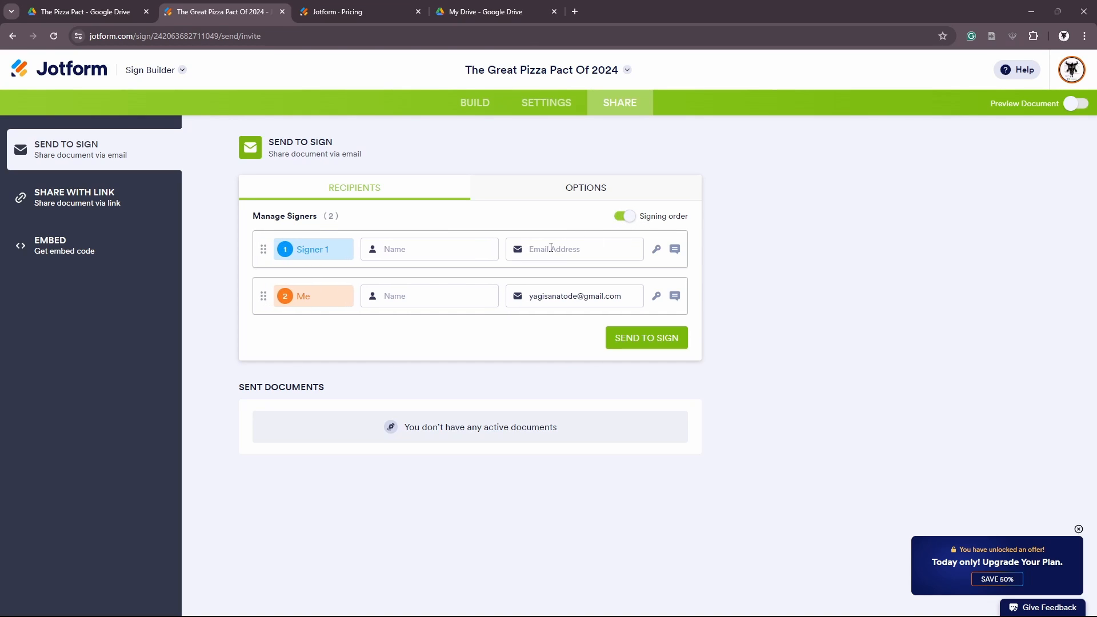
{"action": "left_click_drag", "start_coordinate": [262, 297], "coordinate": [264, 254]}
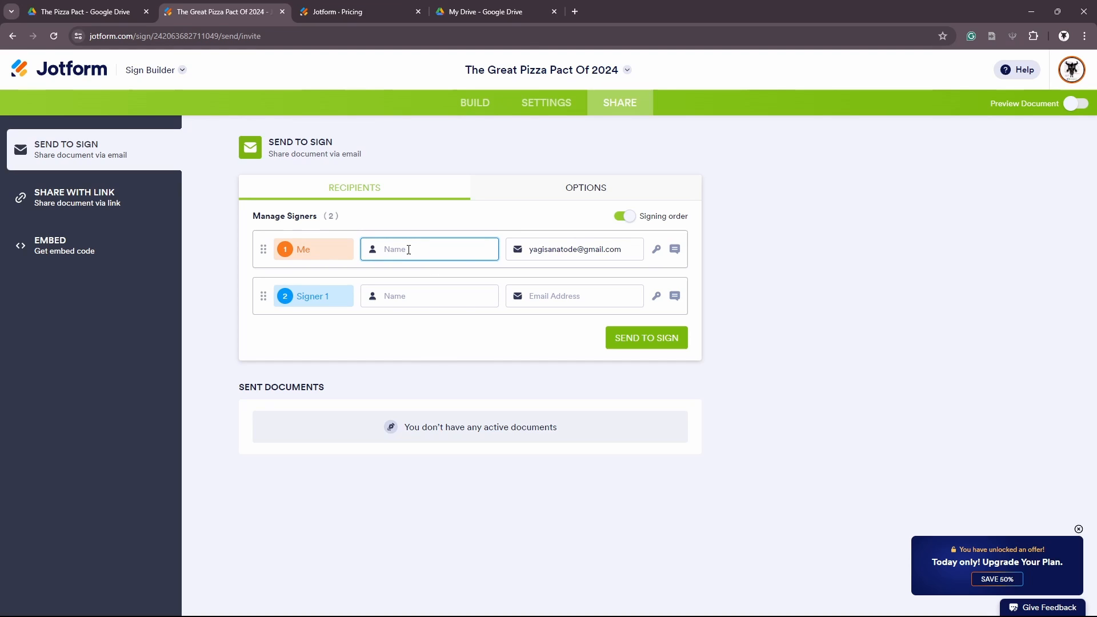
Enter both signers' names and the second signer's e-mail address
{"action": "type", "text": "S"}
{"action": "key", "text": "BackSpace"}
{"action": "type", "text": "Yagi"}
{"action": "left_click", "coordinate": [399, 298]}
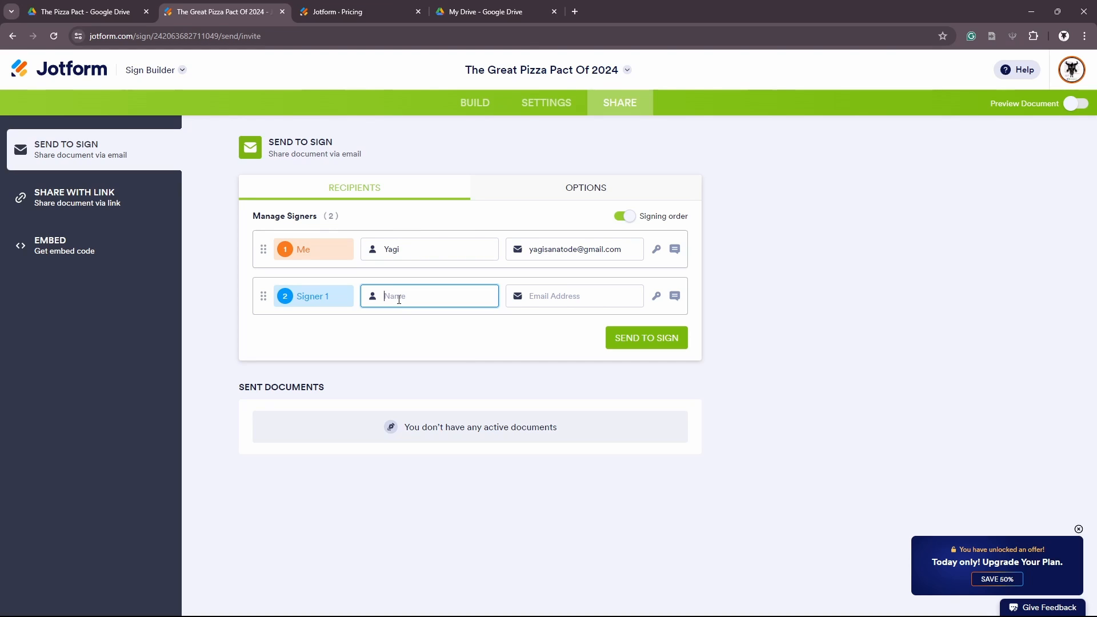
{"action": "type", "text": "Mrs Yagi"}
{"action": "key", "text": "Tab"}
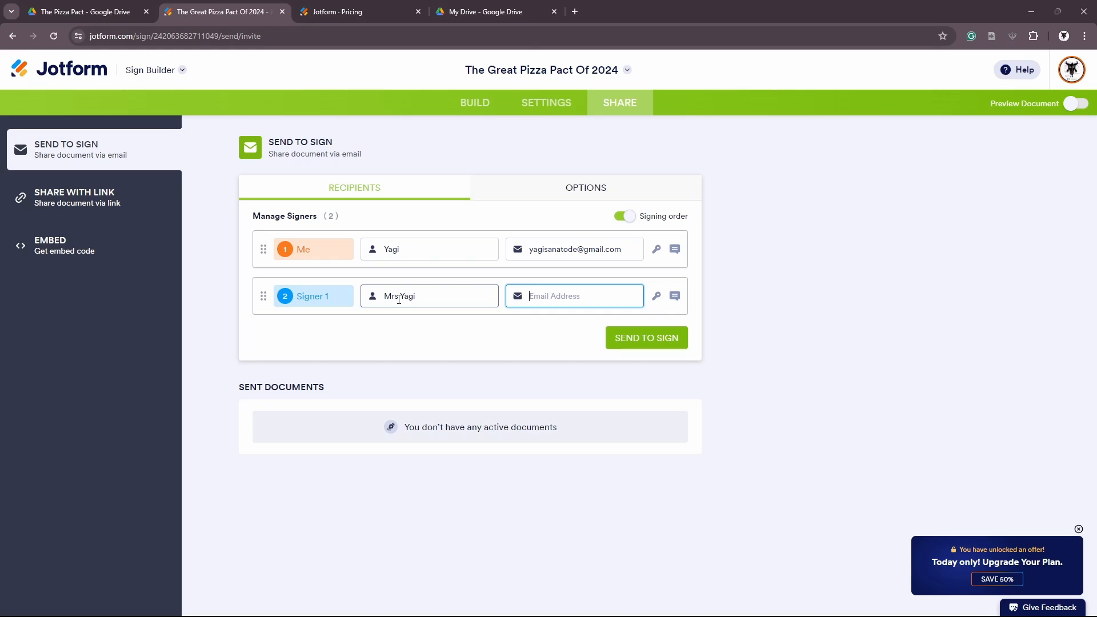
Finish the second signer's e-mail and close the access-code and message boxes on both rows
{"action": "left_click", "coordinate": [577, 326]}
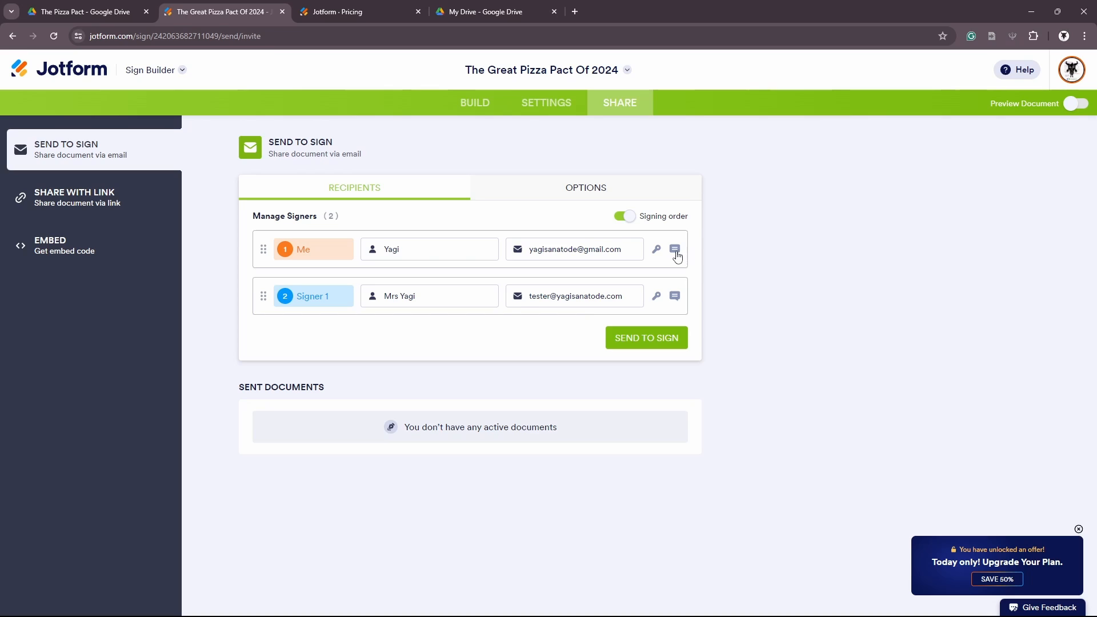
{"action": "left_click", "coordinate": [657, 250]}
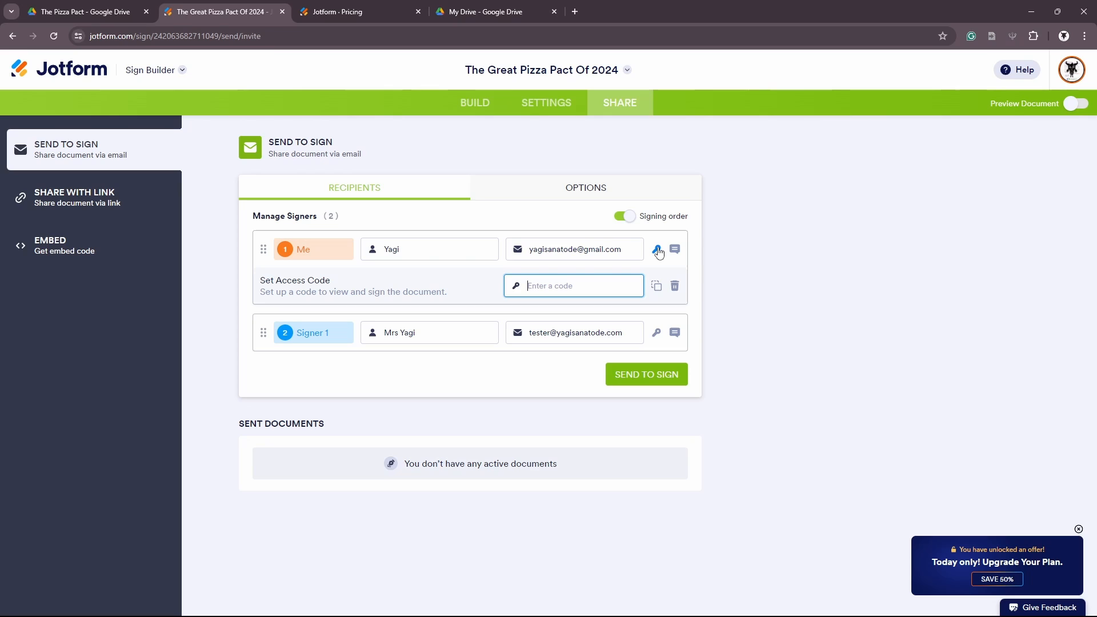
{"action": "left_click", "coordinate": [659, 251]}
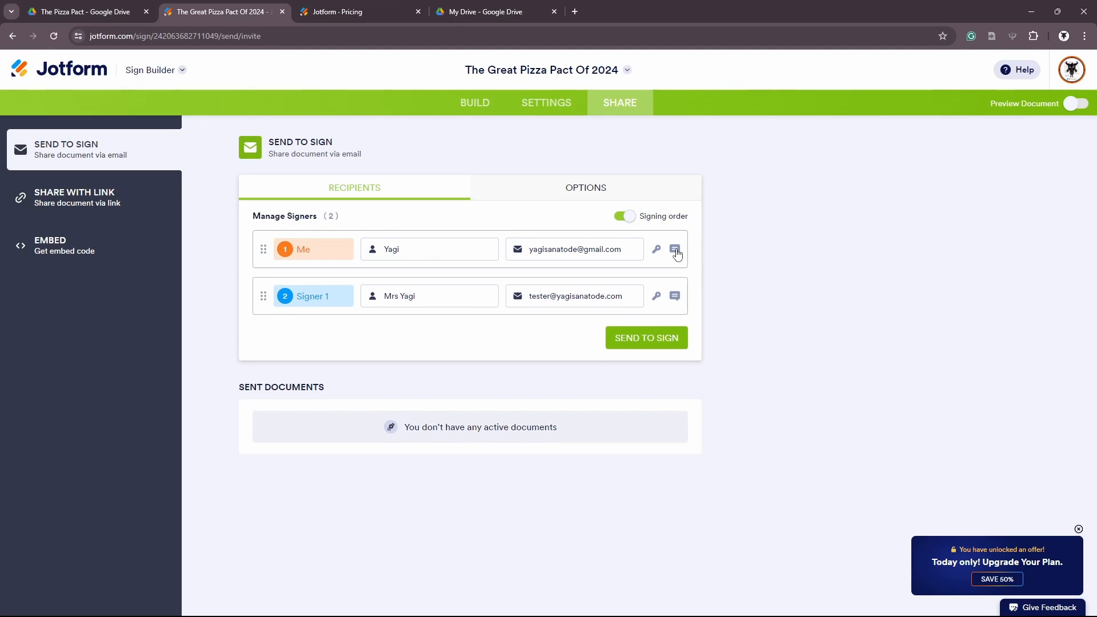
{"action": "left_click", "coordinate": [676, 253]}
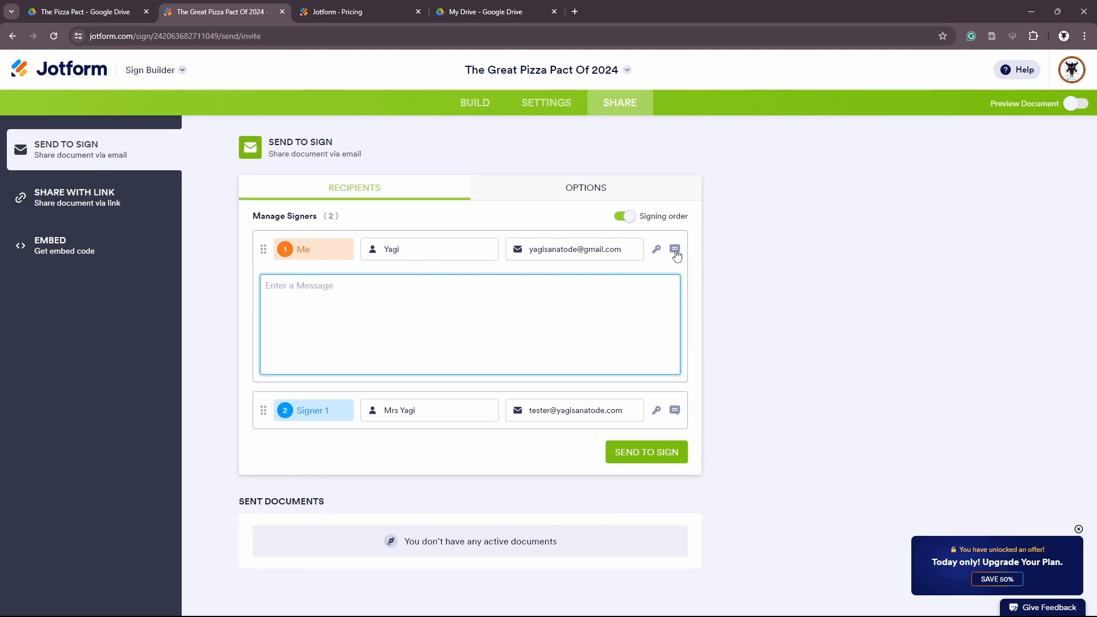
{"action": "left_click", "coordinate": [676, 254]}
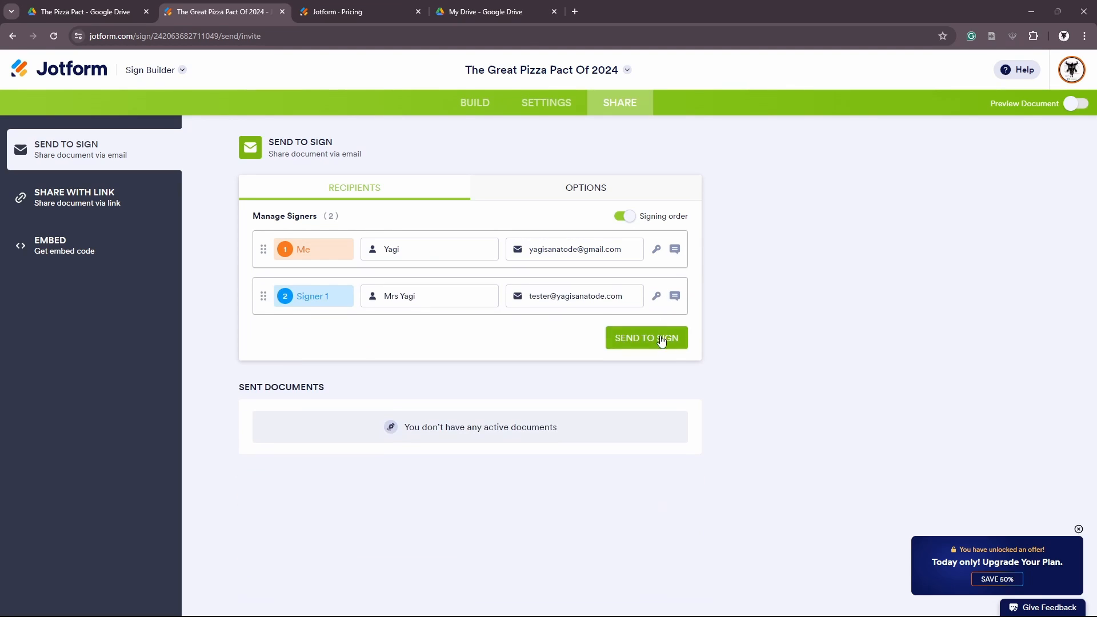
{"action": "left_click", "coordinate": [674, 298]}
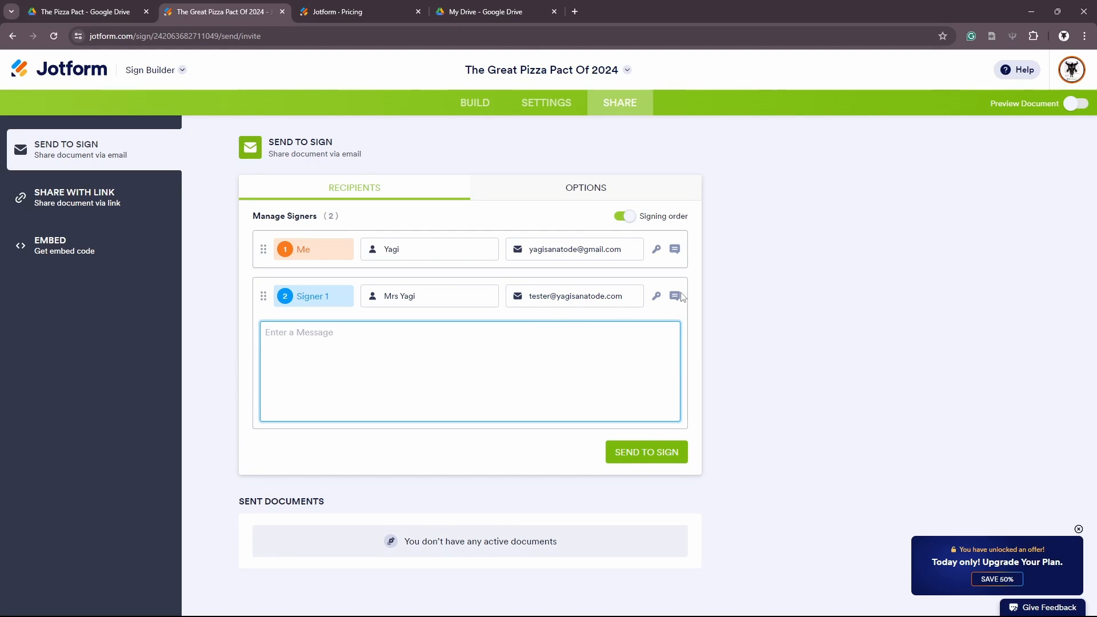
{"action": "left_click", "coordinate": [675, 296]}
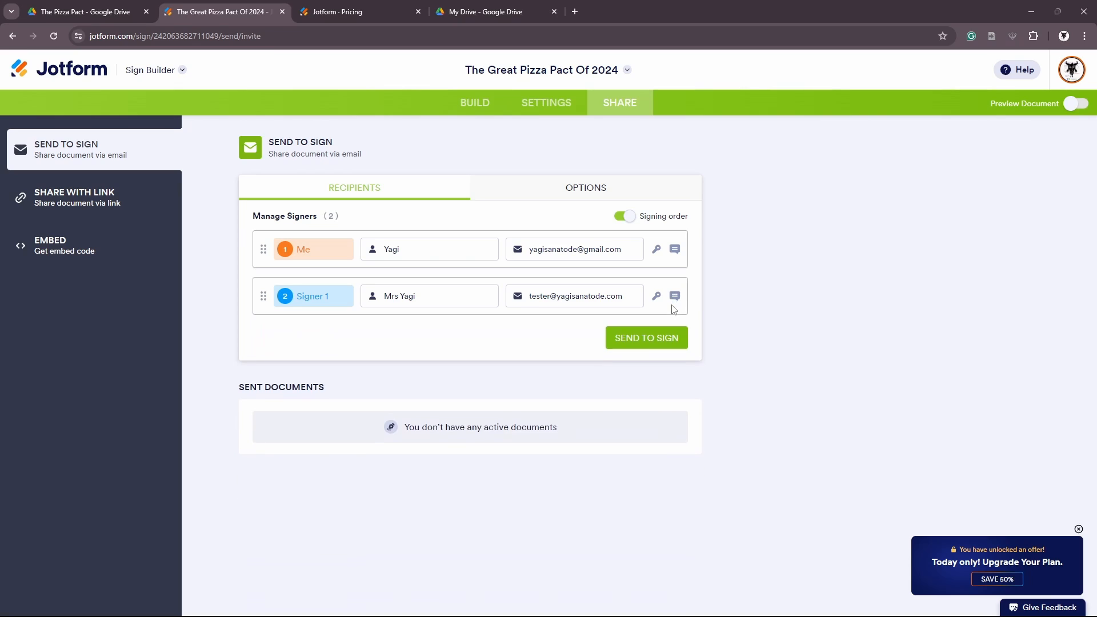
Send the pact to both signers and track it under Waiting for My Signature, blocking notifications
{"action": "left_click", "coordinate": [652, 342]}
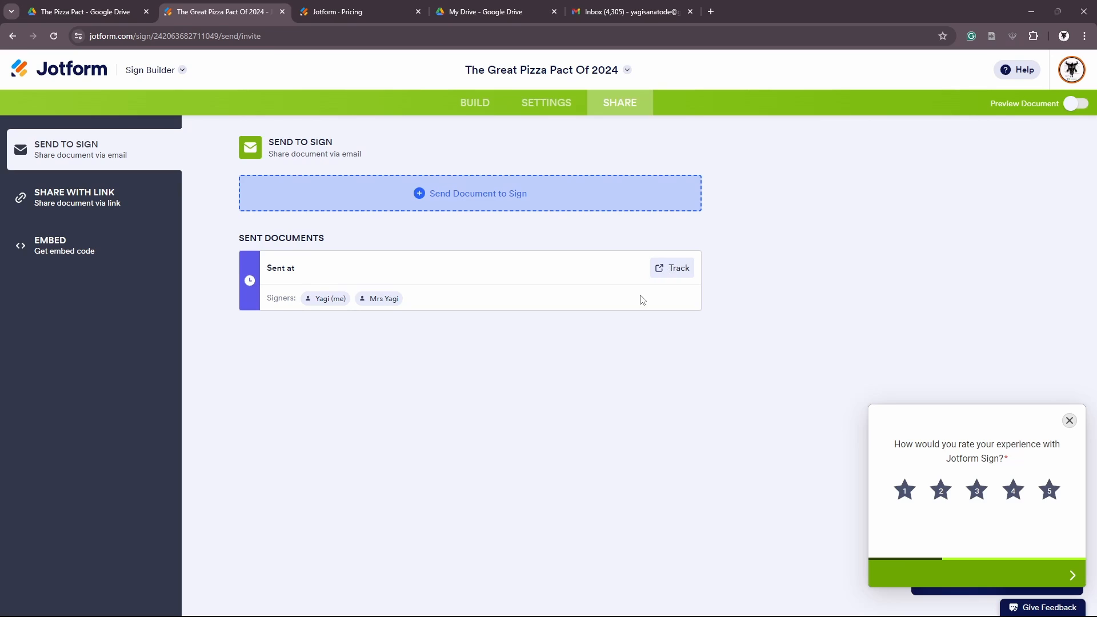
{"action": "left_click", "coordinate": [667, 269]}
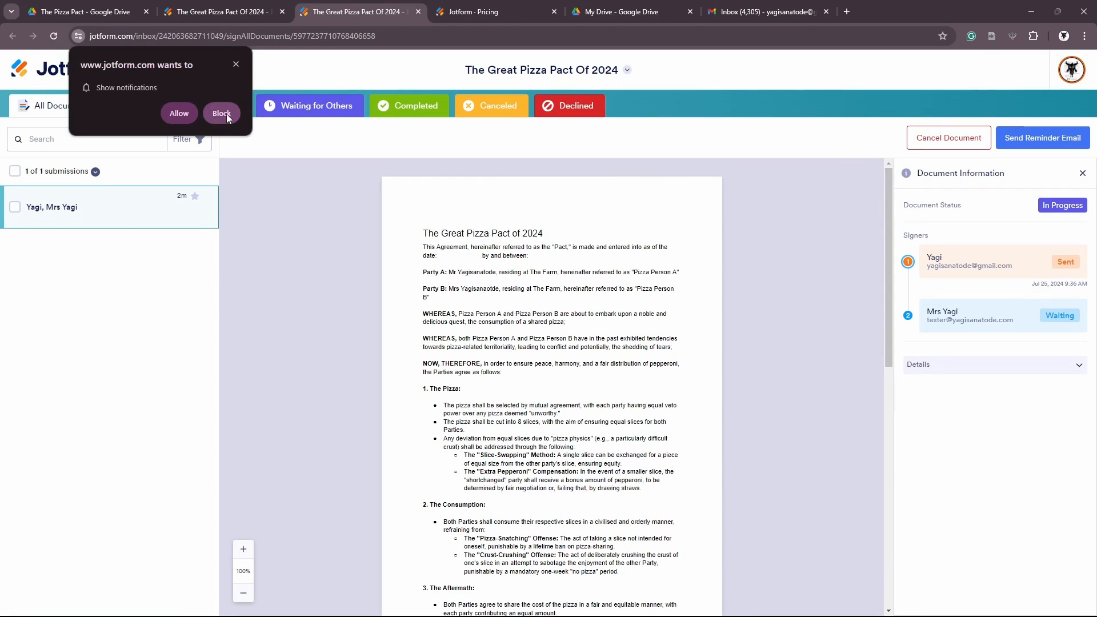
{"action": "left_click", "coordinate": [223, 114]}
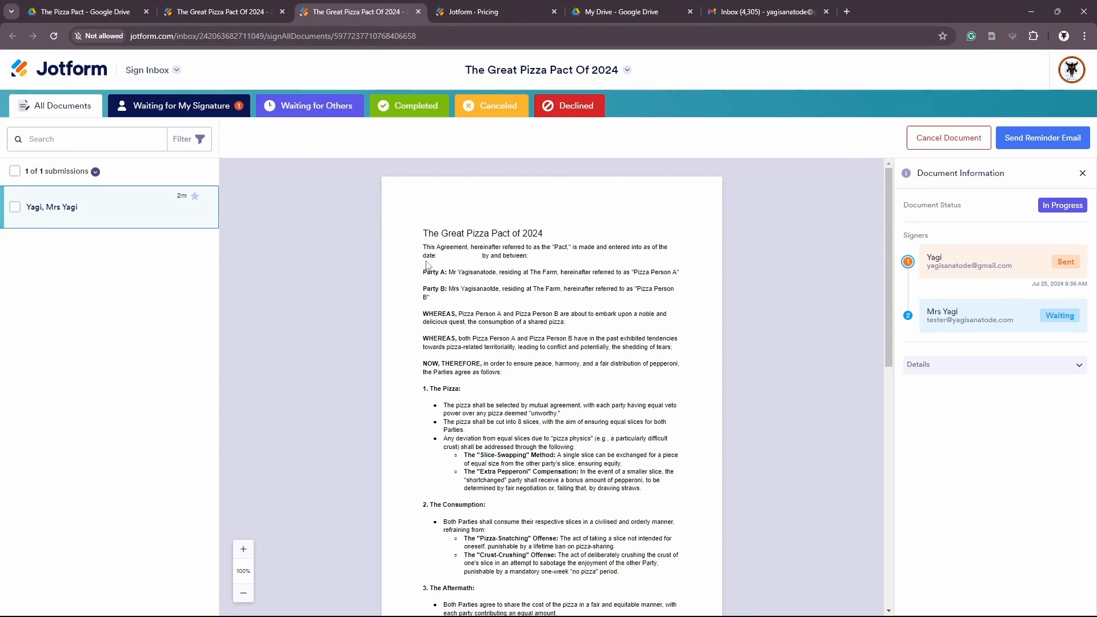
{"action": "left_click", "coordinate": [197, 109]}
{"action": "scroll", "coordinate": [445, 247], "scroll_direction": "down", "scroll_amount": 9}
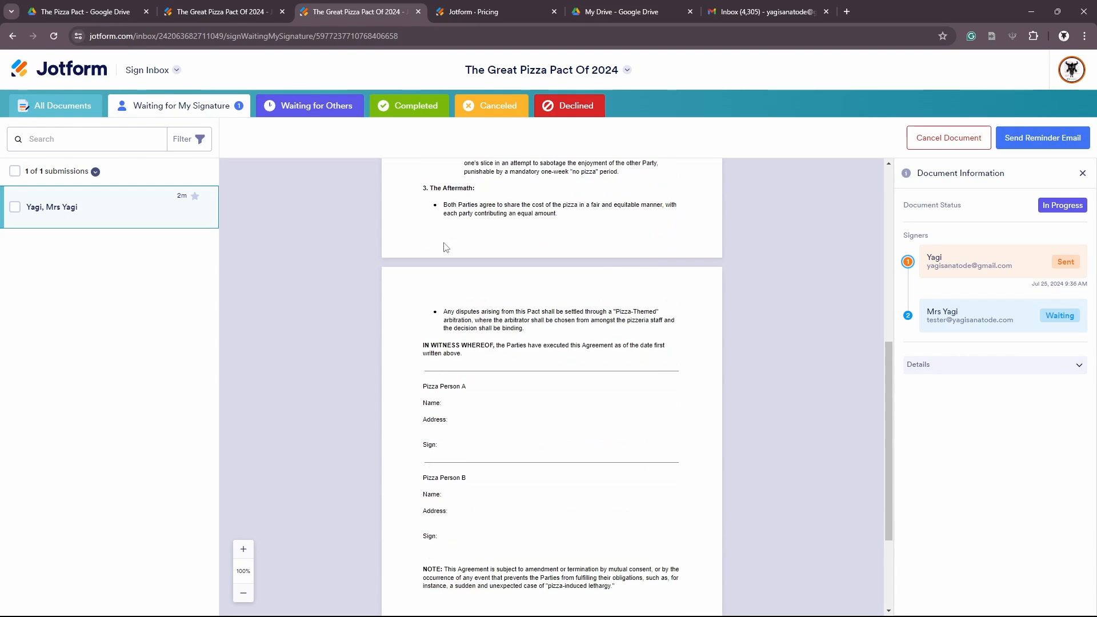
{"action": "scroll", "coordinate": [503, 265], "scroll_direction": "up", "scroll_amount": 10}
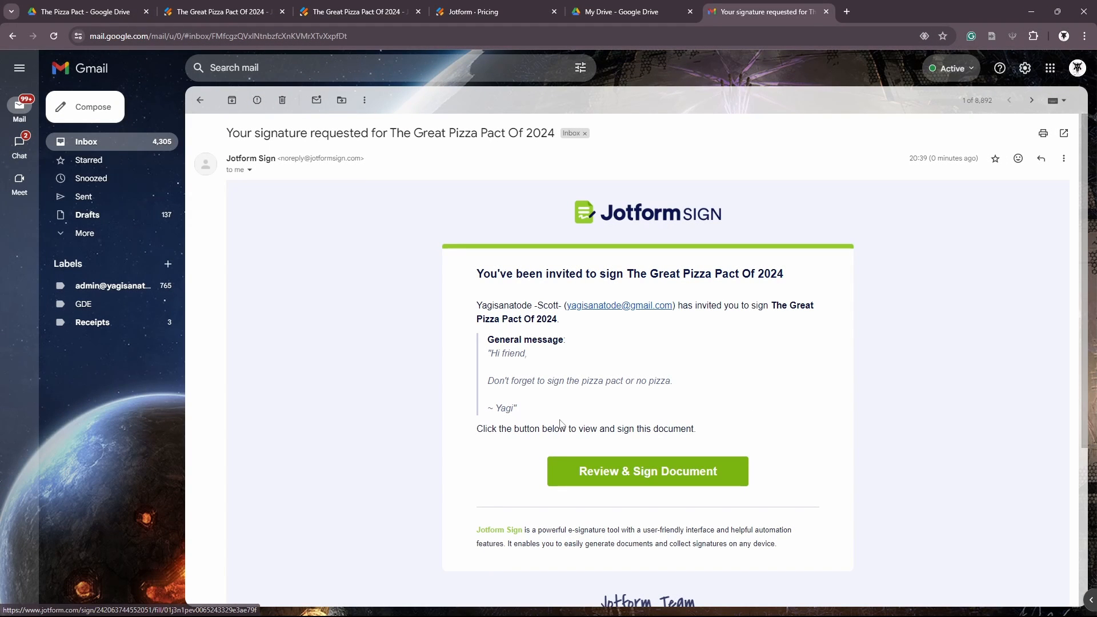
Open the pact's signing page with Review & Sign Document in the Gmail invitation
{"action": "left_click", "coordinate": [653, 474]}
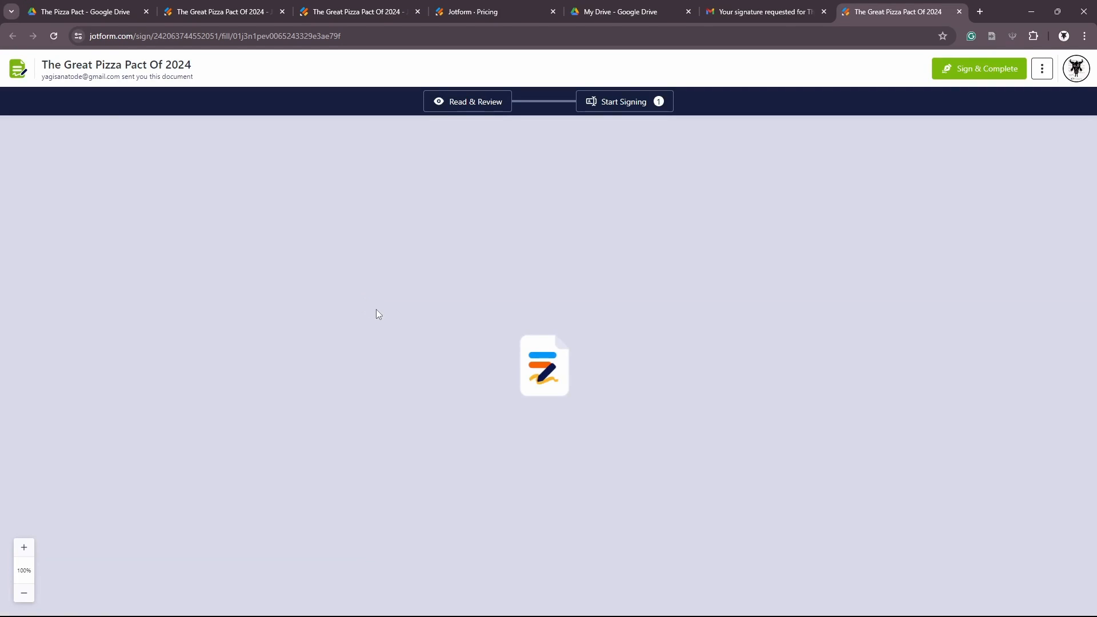
Fill in Pizza Person A's name and the address 'The old man'
{"action": "scroll", "coordinate": [472, 349], "scroll_direction": "down", "scroll_amount": 15}
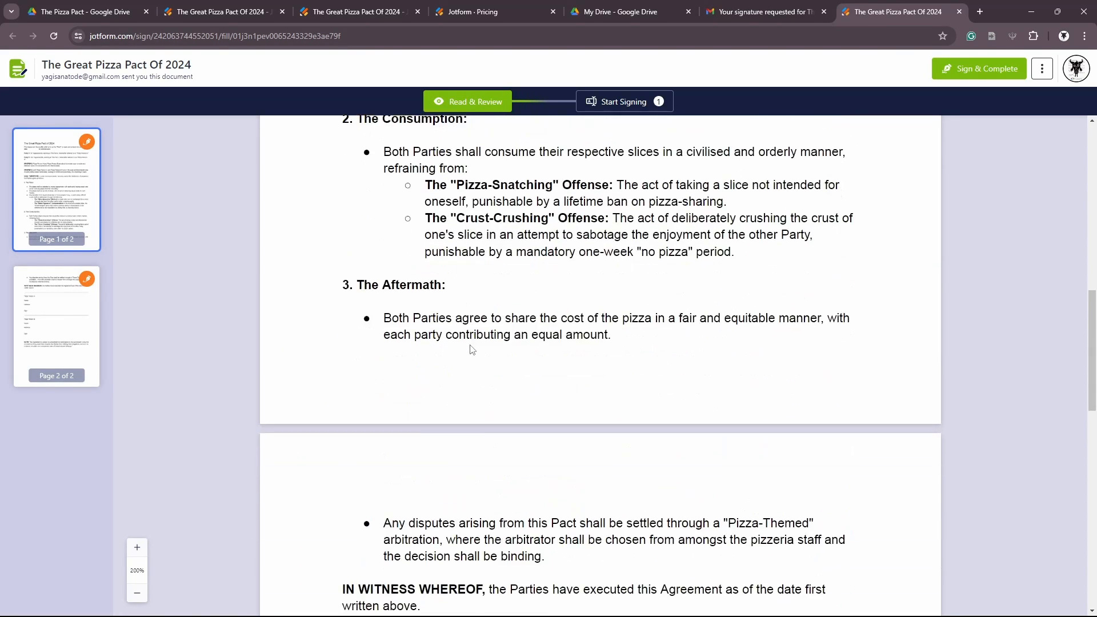
{"action": "left_click", "coordinate": [611, 307]}
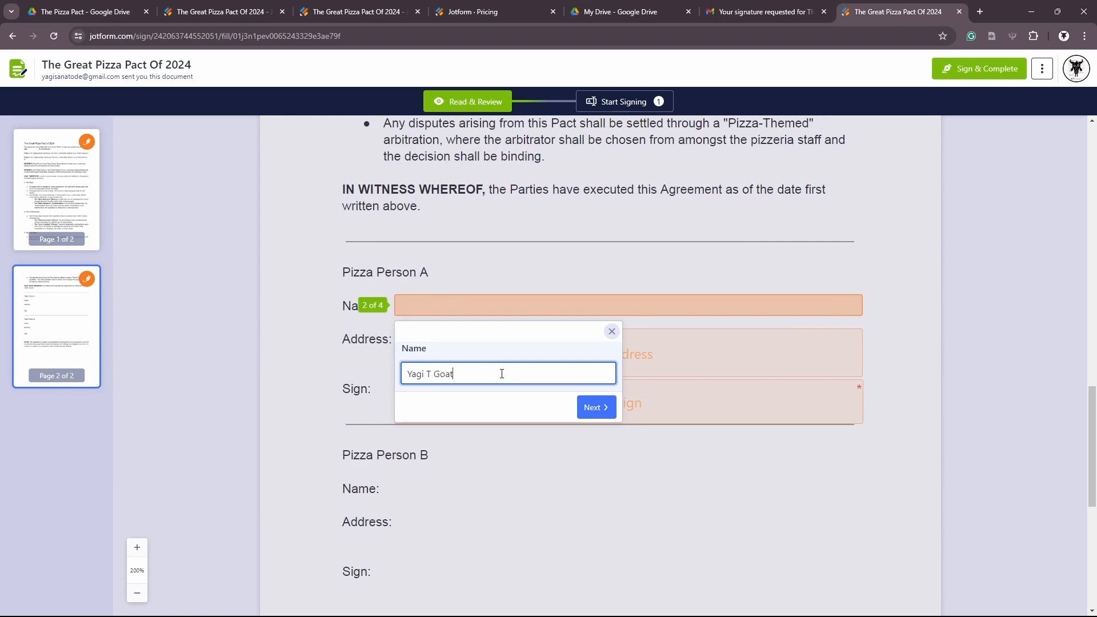
{"action": "left_click", "coordinate": [595, 408]}
{"action": "left_click", "coordinate": [476, 449]}
{"action": "type", "text": "The"}
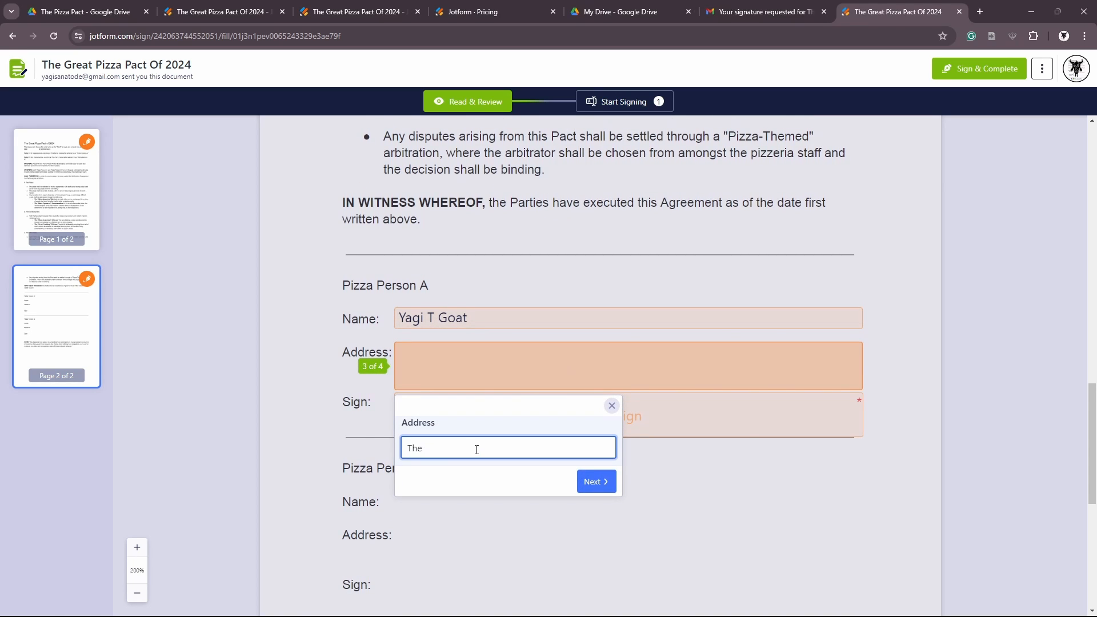
{"action": "type", "text": " old man's farm."}
{"action": "left_click", "coordinate": [590, 483]}
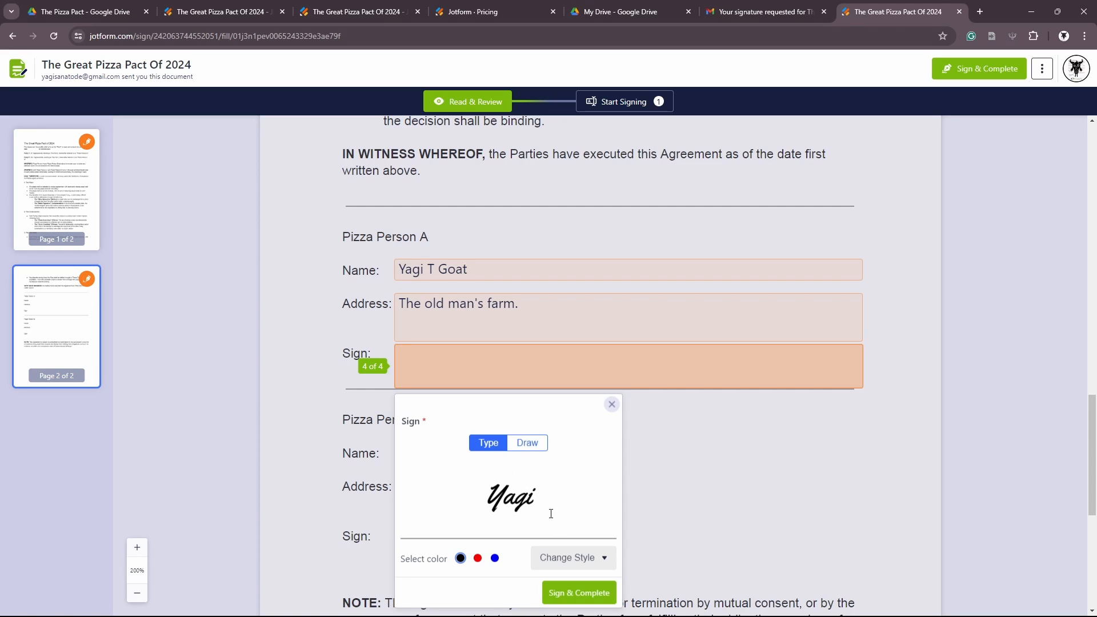
Draw a freehand signature, accept the consent and submit the signed pact
{"action": "left_click", "coordinate": [535, 451]}
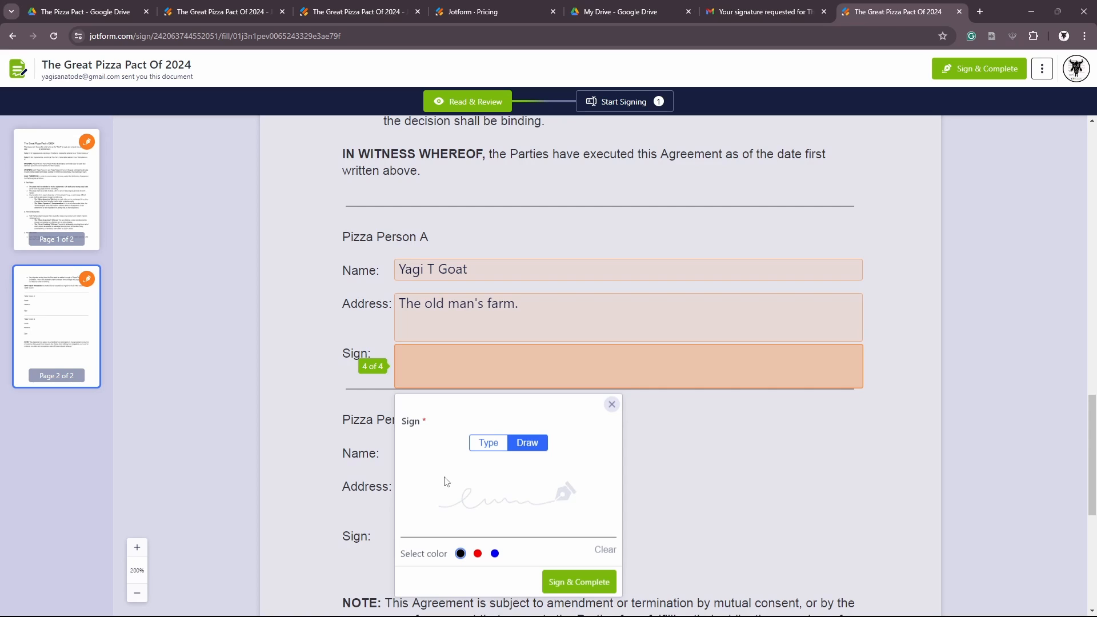
{"action": "mouse_move", "coordinate": [430, 483]}
{"action": "left_mouse_down"}
{"action": "mouse_move", "coordinate": [503, 469]}
{"action": "mouse_move", "coordinate": [437, 521]}
{"action": "mouse_move", "coordinate": [571, 496]}
{"action": "left_mouse_up"}
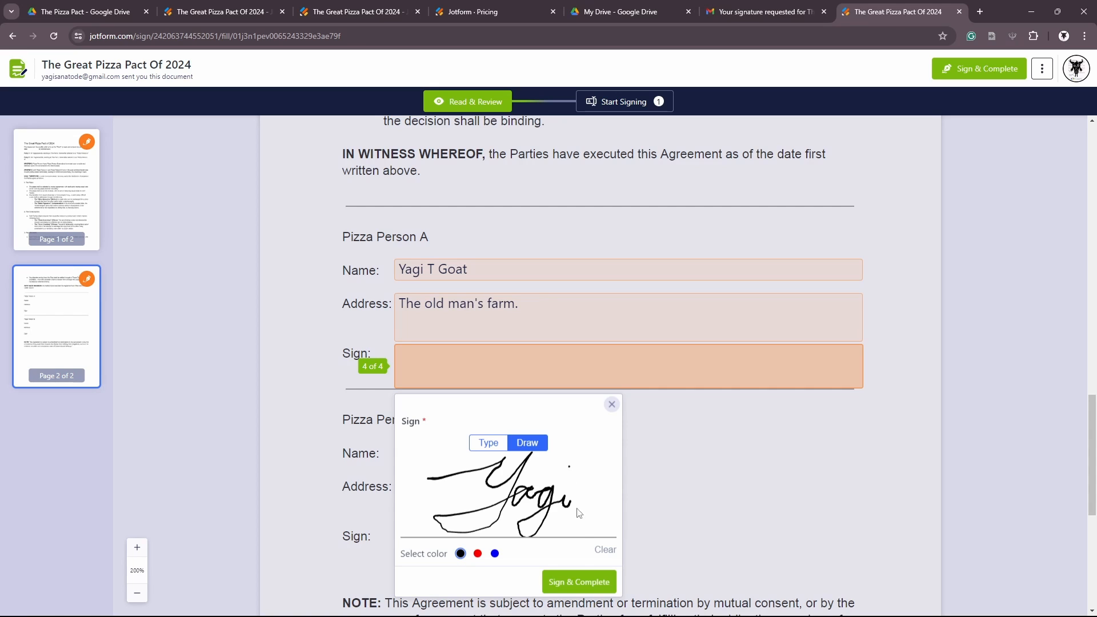
{"action": "left_click", "coordinate": [582, 587]}
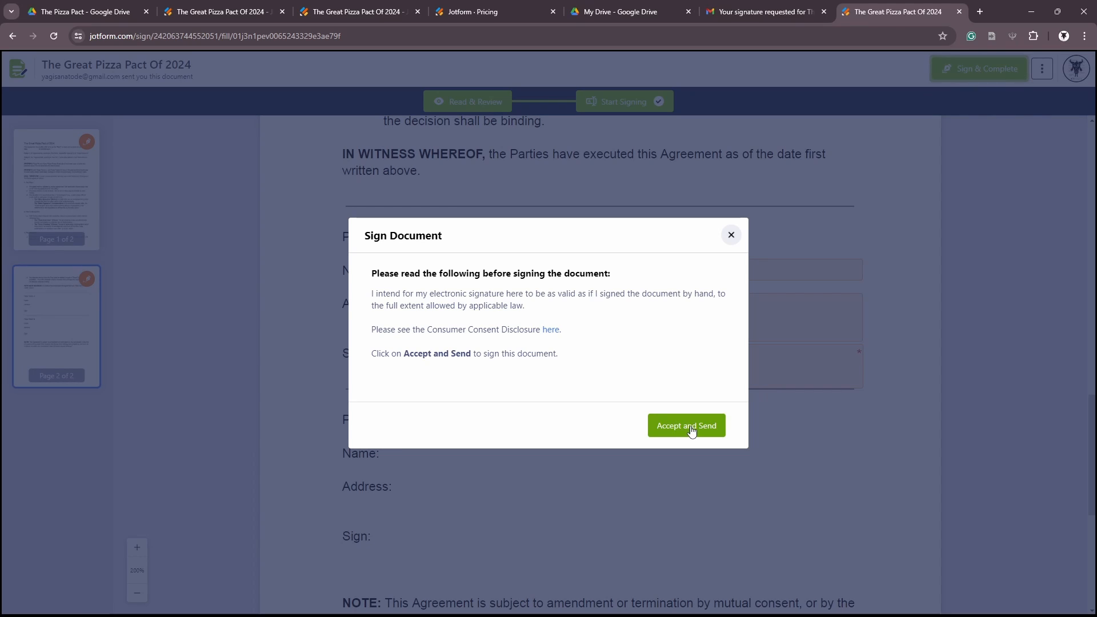
{"action": "left_click", "coordinate": [690, 426]}
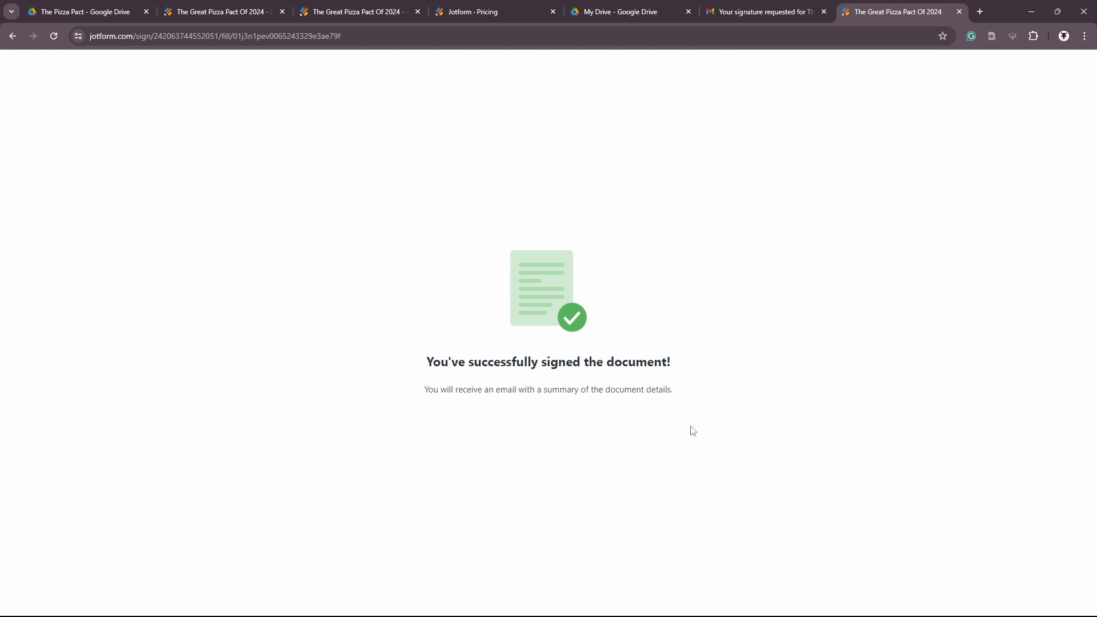
{"action": "key", "text": "ctrl+w"}
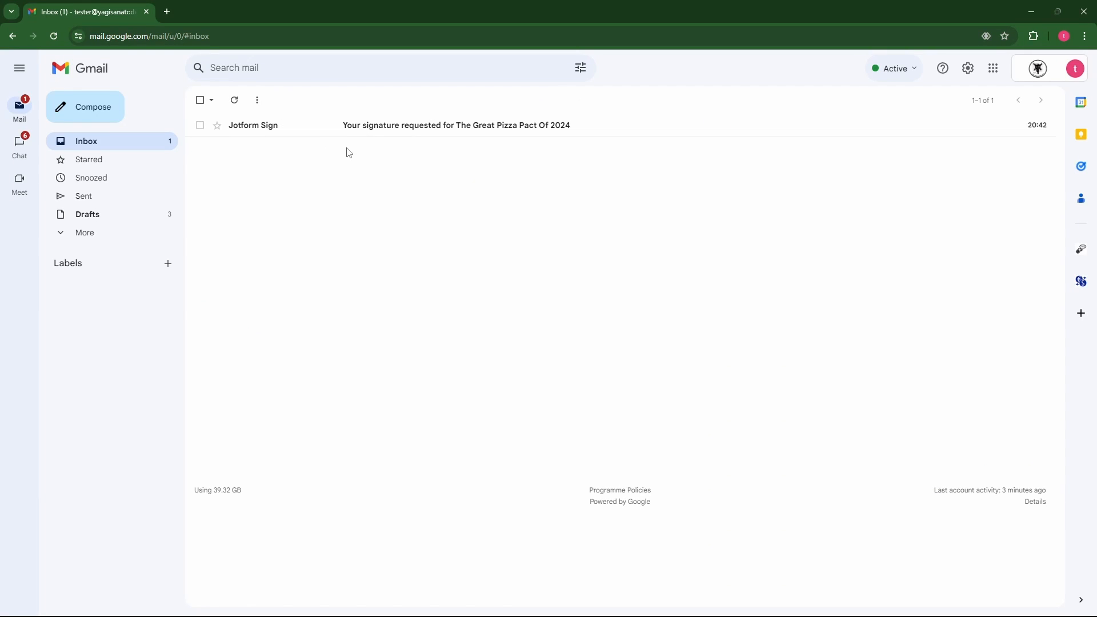
Open the signature request email and bring up the Pizza Pact for review and signing
{"action": "left_click", "coordinate": [439, 127]}
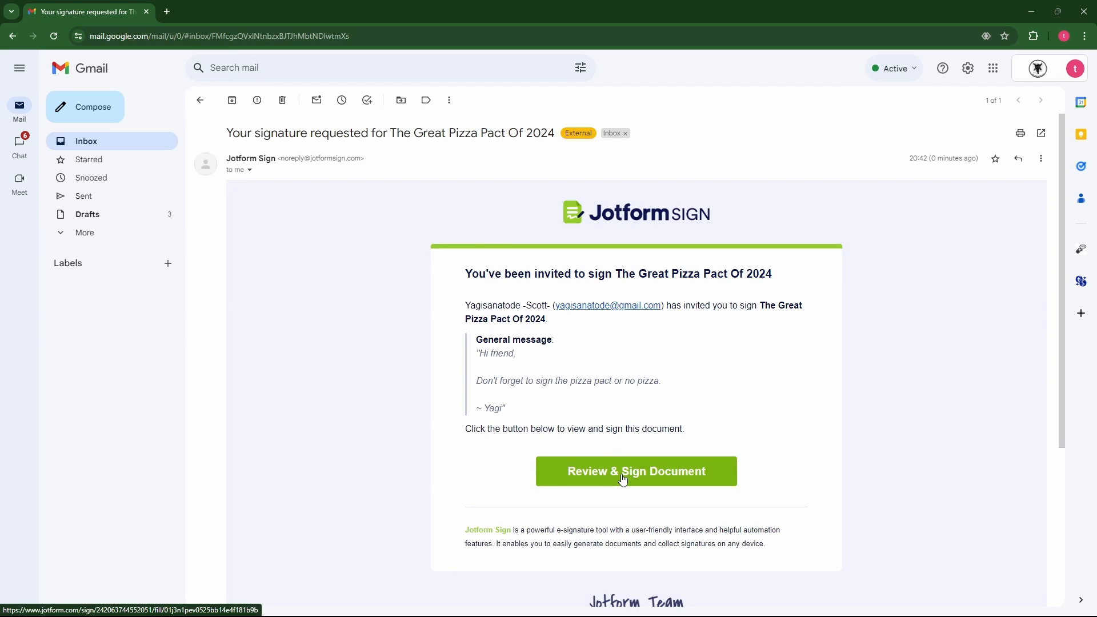
{"action": "left_click", "coordinate": [646, 479]}
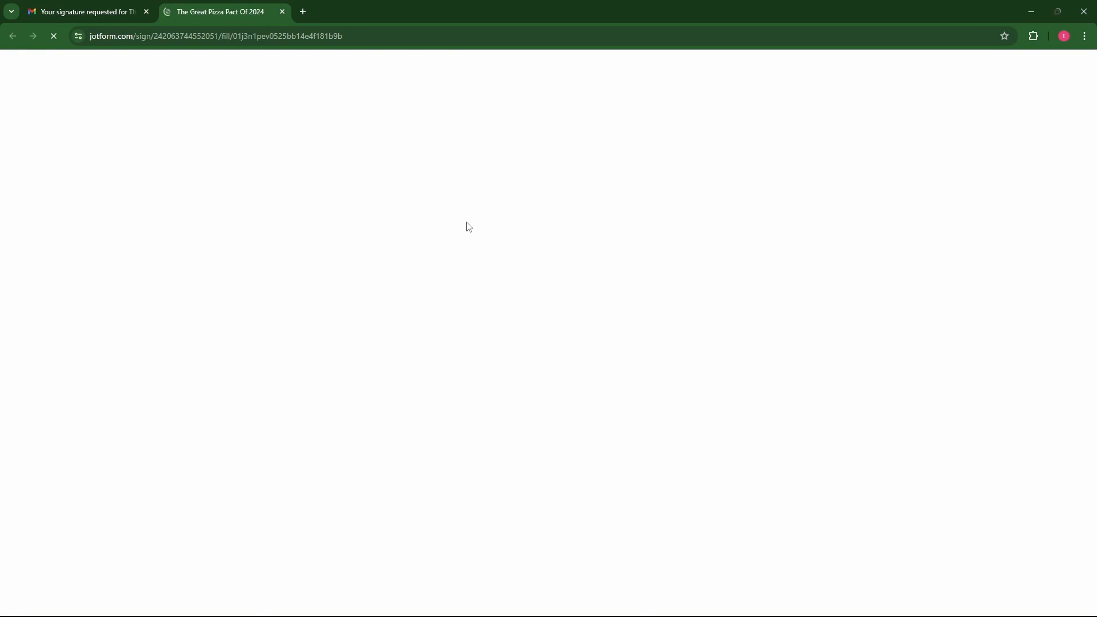
{"action": "scroll", "coordinate": [387, 341], "scroll_direction": "down", "scroll_amount": 2}
{"action": "scroll", "coordinate": [387, 341], "scroll_direction": "down", "scroll_amount": 12}
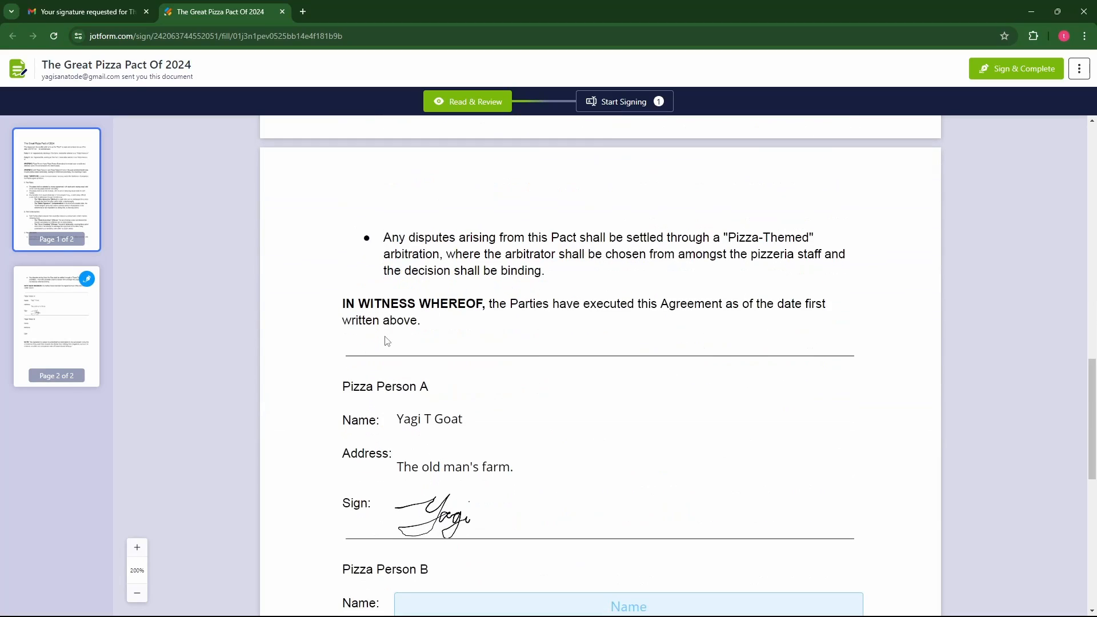
{"action": "scroll", "coordinate": [387, 341], "scroll_direction": "down", "scroll_amount": 2}
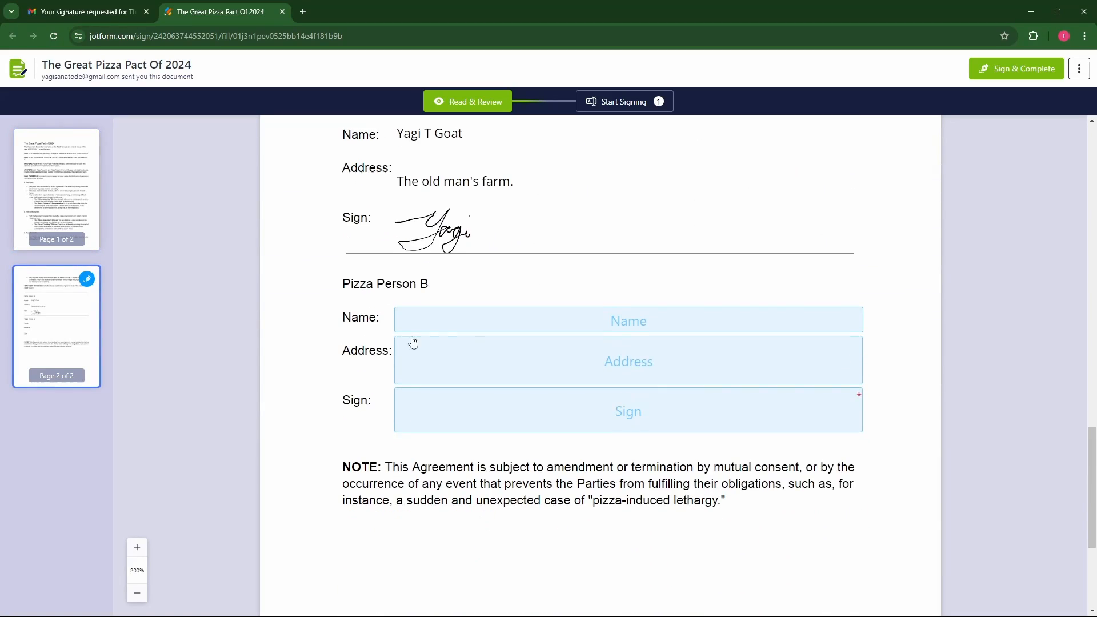
Enter Pizza Person B's name and address, apply the typed signature, and accept to submit
{"action": "left_click", "coordinate": [510, 320]}
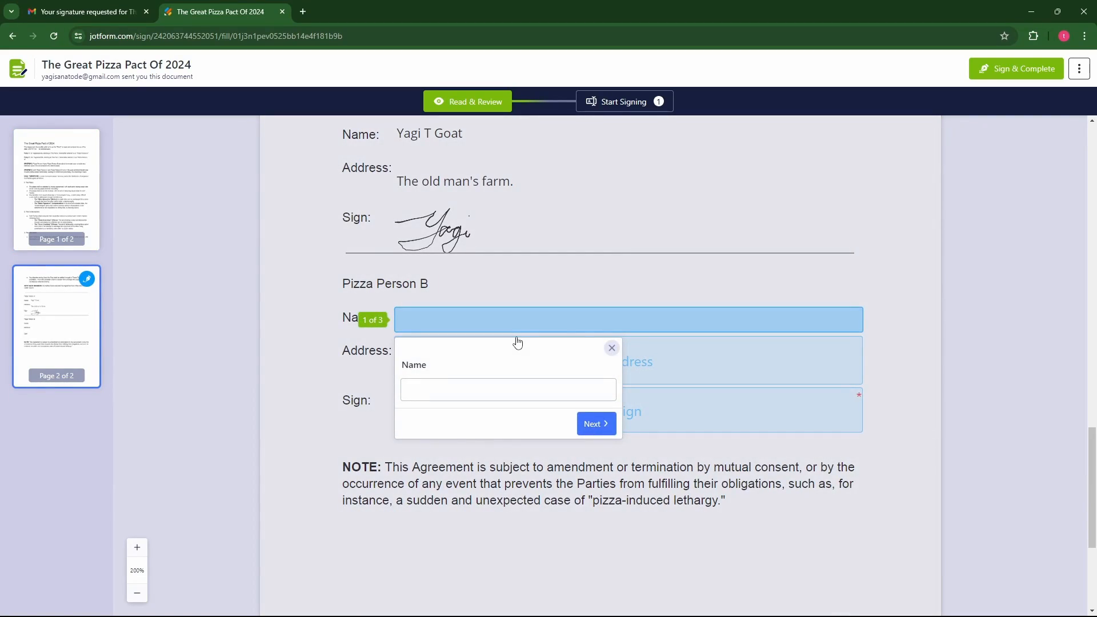
{"action": "left_click", "coordinate": [505, 386]}
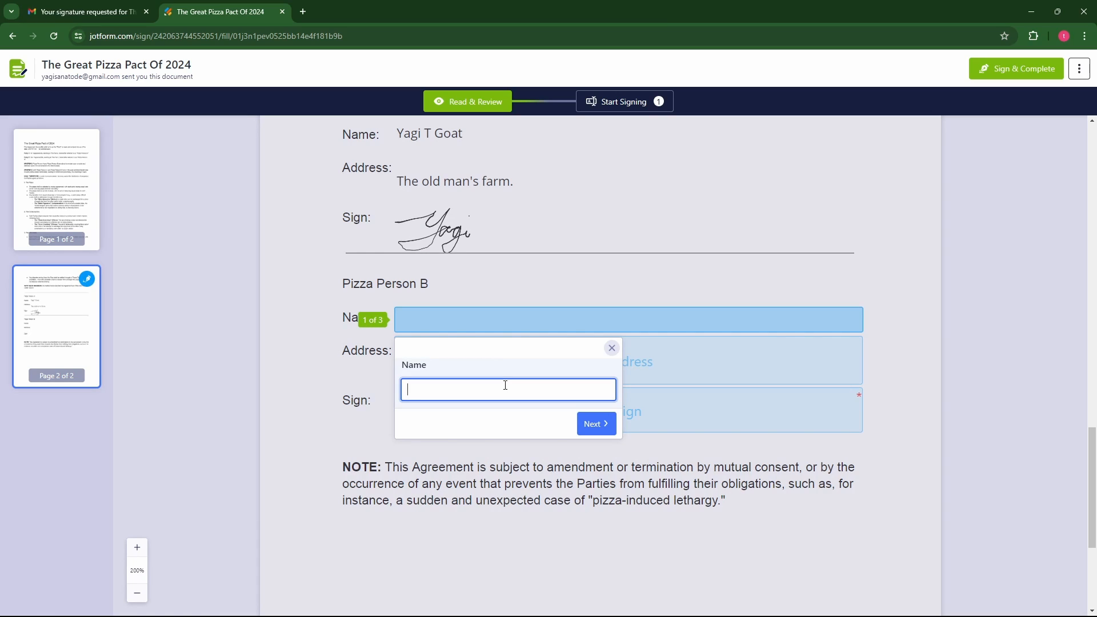
{"action": "type", "text": "Mrs Yagi"}
{"action": "key", "text": "Return"}
{"action": "type", "text": "You"}
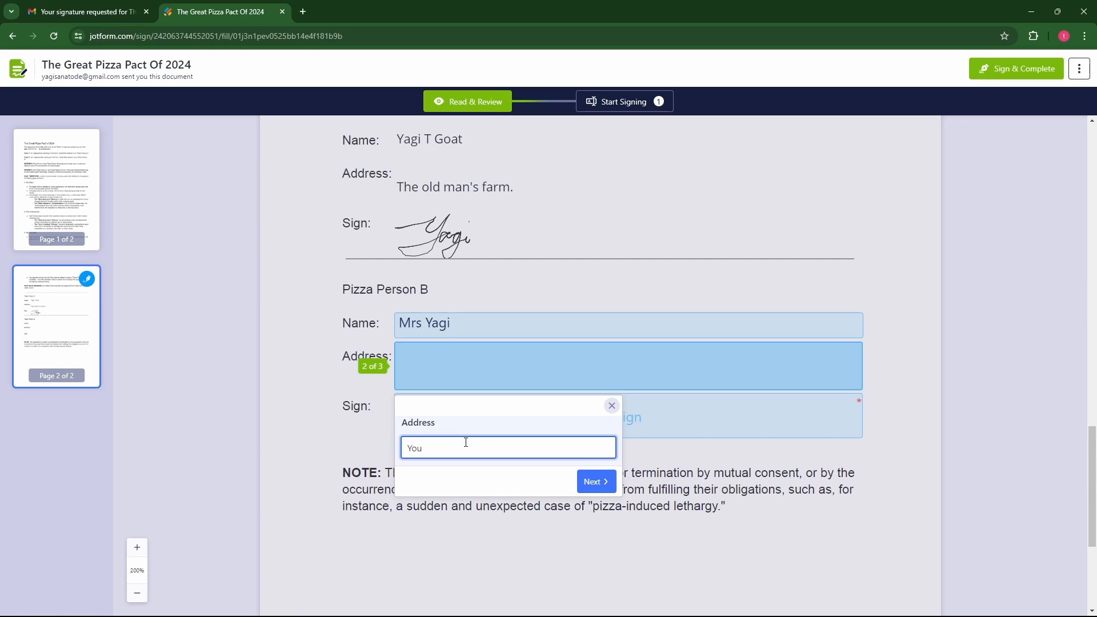
{"action": "type", "text": " know where I live!!!"}
{"action": "key", "text": "Return"}
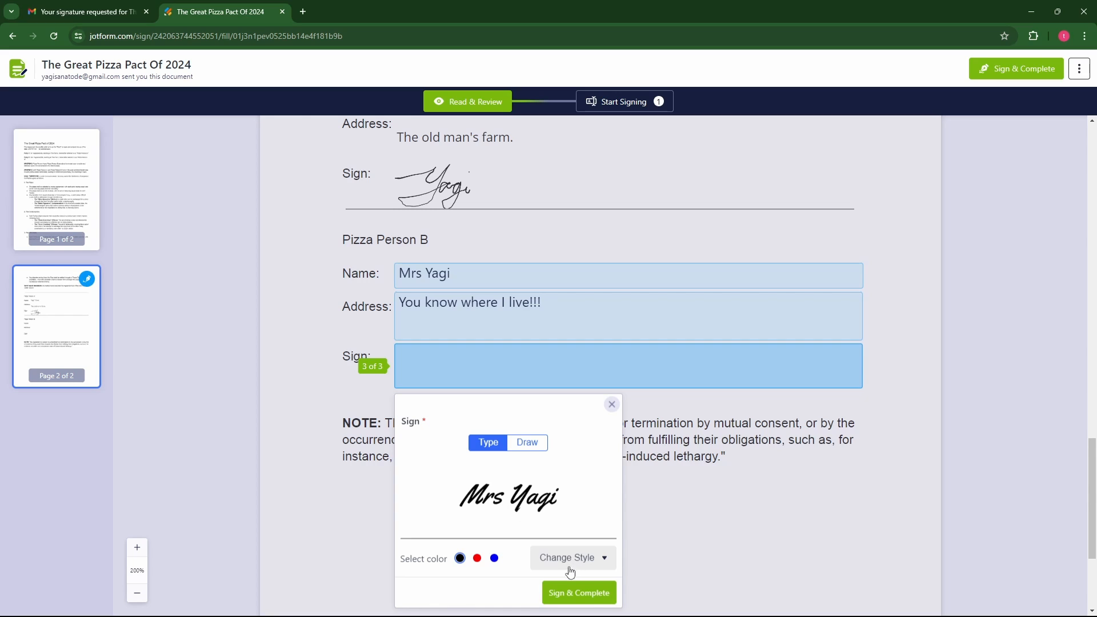
{"action": "left_click", "coordinate": [593, 597]}
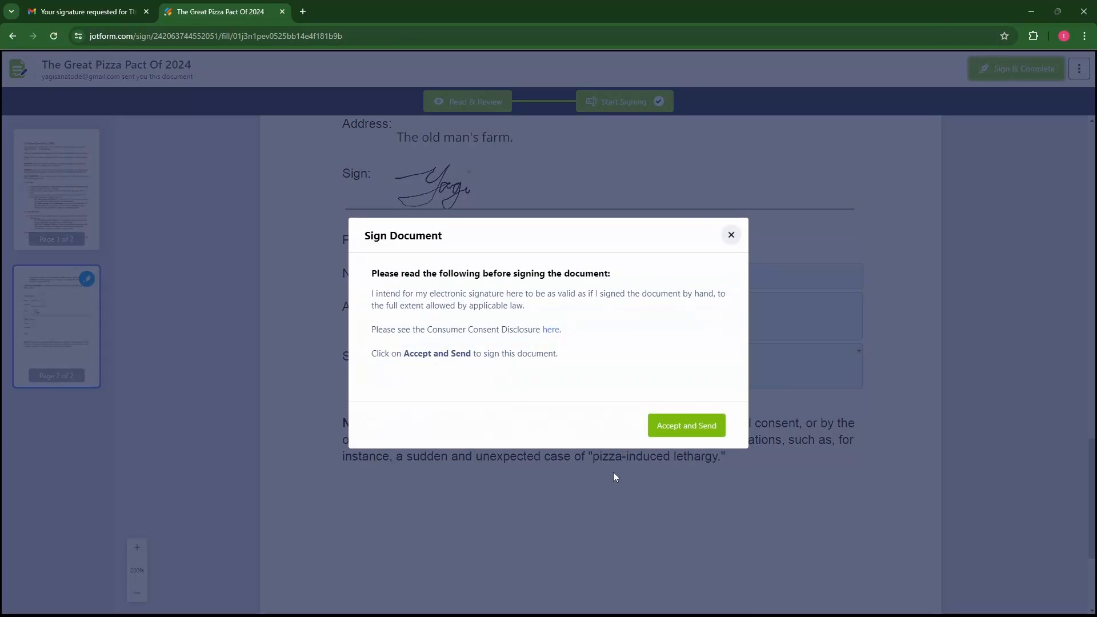
{"action": "left_click", "coordinate": [686, 429]}
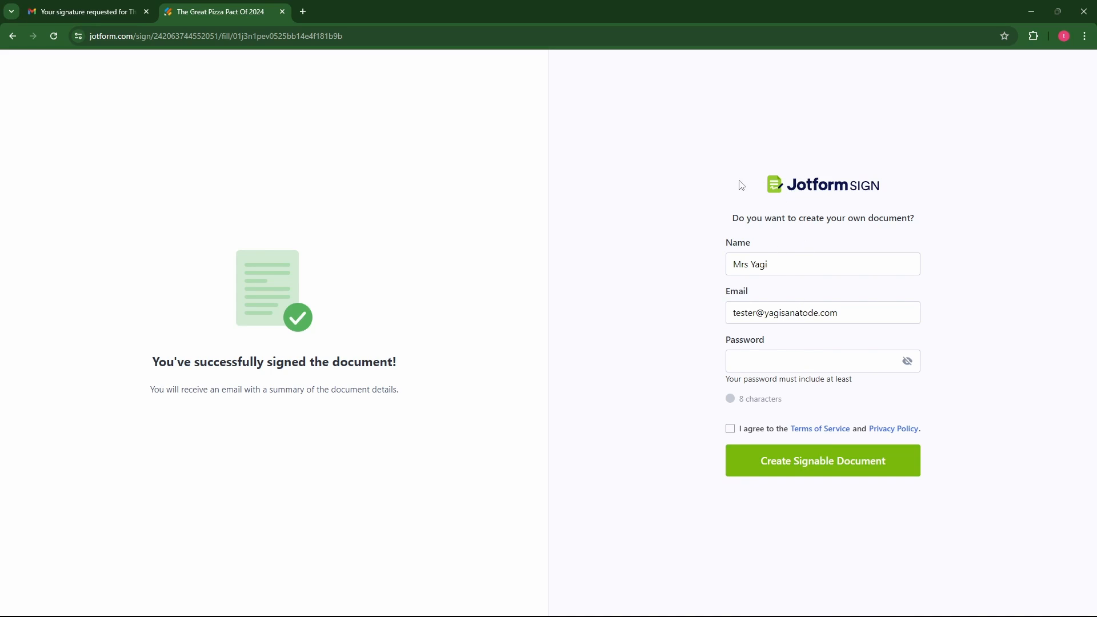
Close the signing page and open Jotform's signed-successfully confirmation email in the inbox
{"action": "left_click", "coordinate": [282, 12]}
{"action": "left_click", "coordinate": [106, 146]}
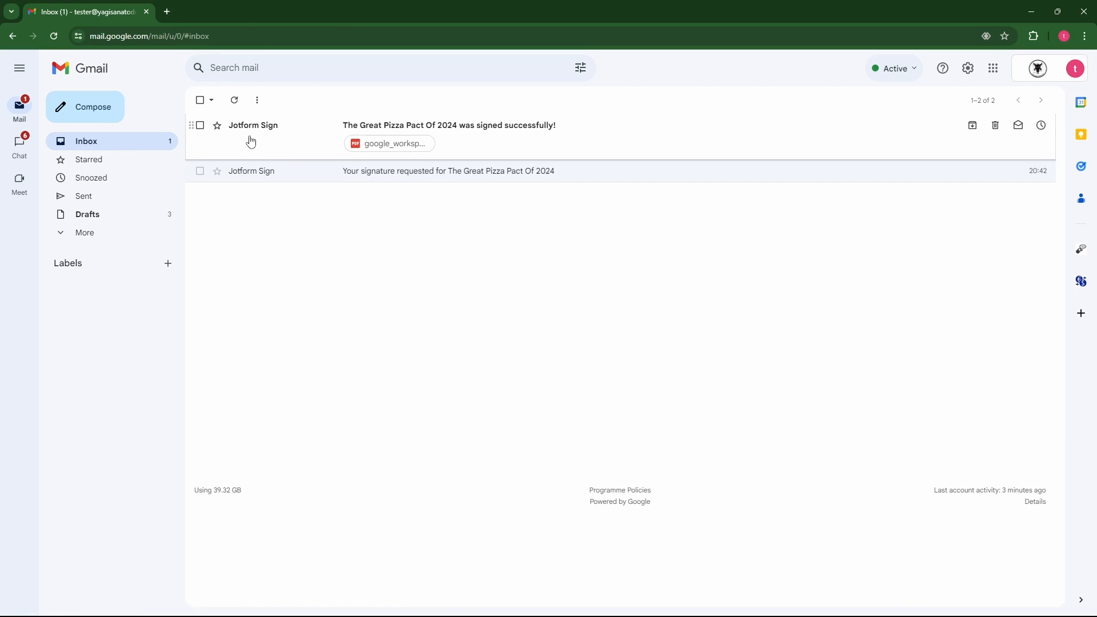
{"action": "left_click", "coordinate": [495, 135]}
{"action": "scroll", "coordinate": [541, 351], "scroll_direction": "down", "scroll_amount": 5}
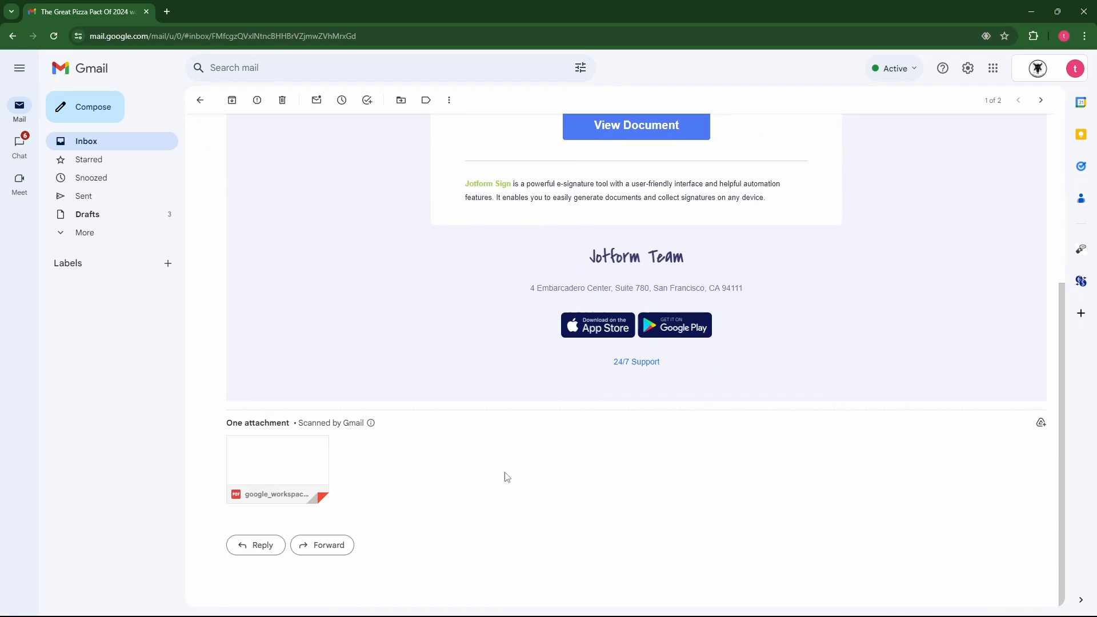
Preview the signed PDF attachment to verify both signatures, then return to the email
{"action": "left_click", "coordinate": [276, 478]}
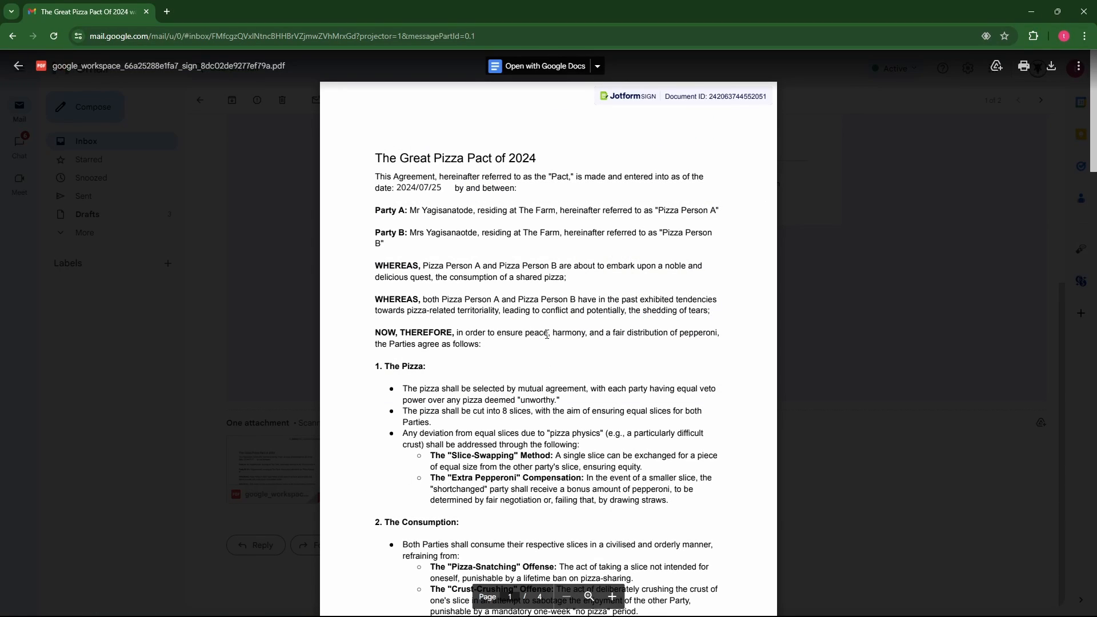
{"action": "scroll", "coordinate": [493, 286], "scroll_direction": "down", "scroll_amount": 10}
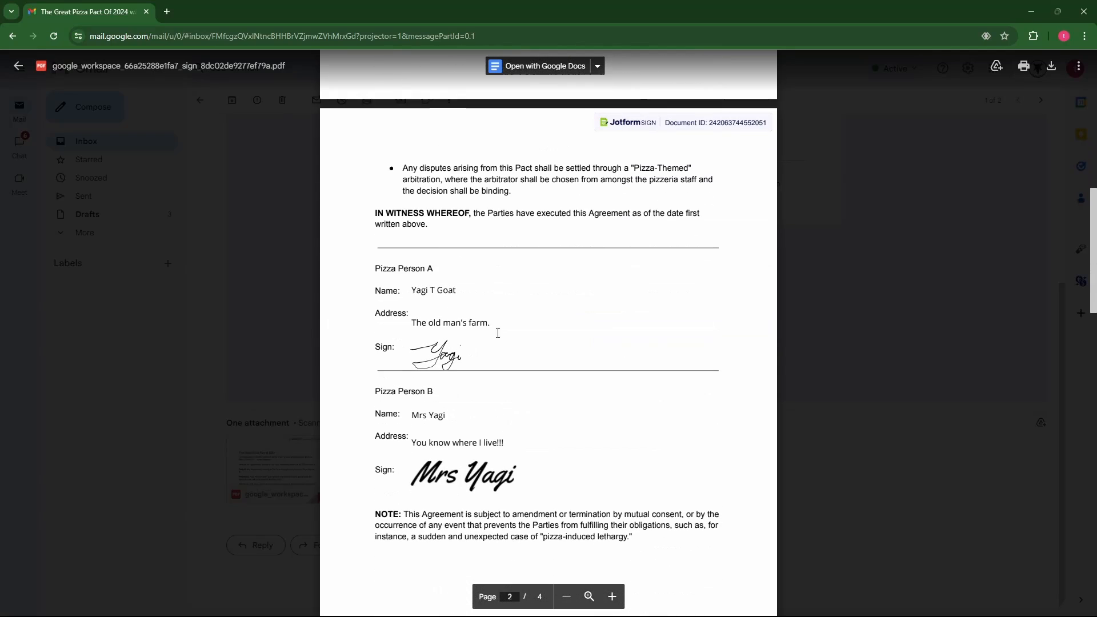
{"action": "scroll", "coordinate": [468, 466], "scroll_direction": "down", "scroll_amount": 2}
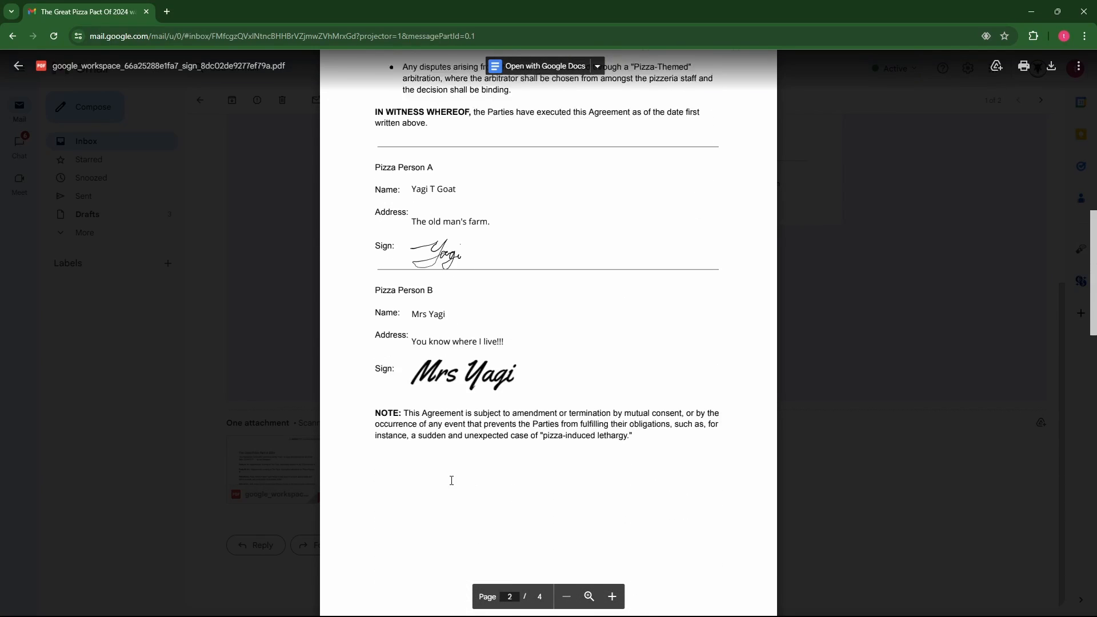
{"action": "scroll", "coordinate": [483, 473], "scroll_direction": "up", "scroll_amount": 2}
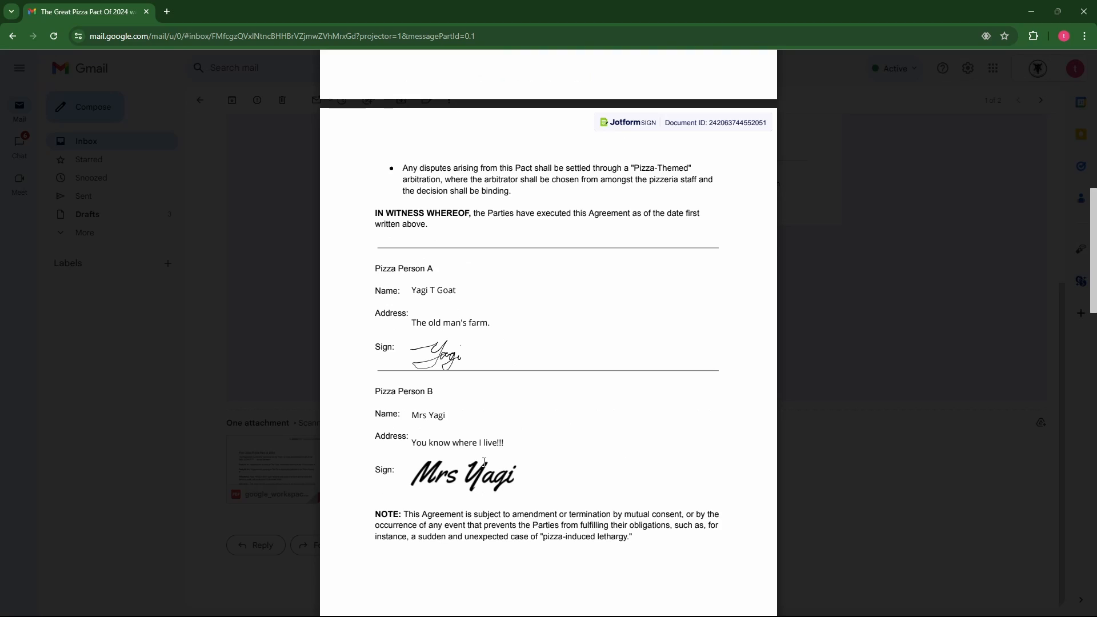
{"action": "left_click", "coordinate": [240, 318]}
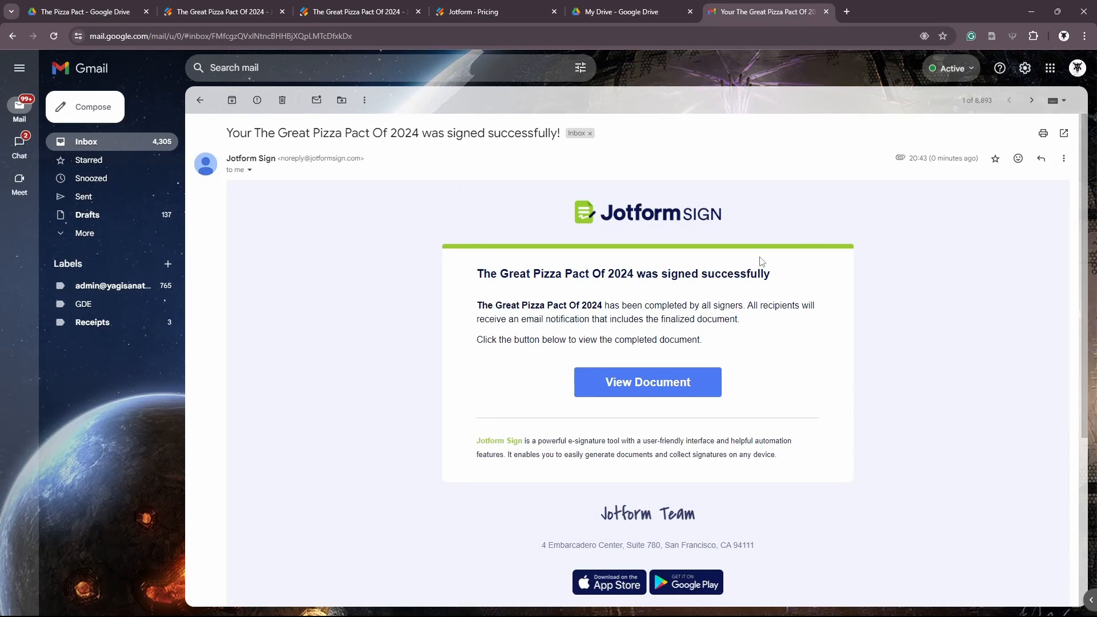
{"action": "scroll", "coordinate": [761, 261], "scroll_direction": "down", "scroll_amount": 5}
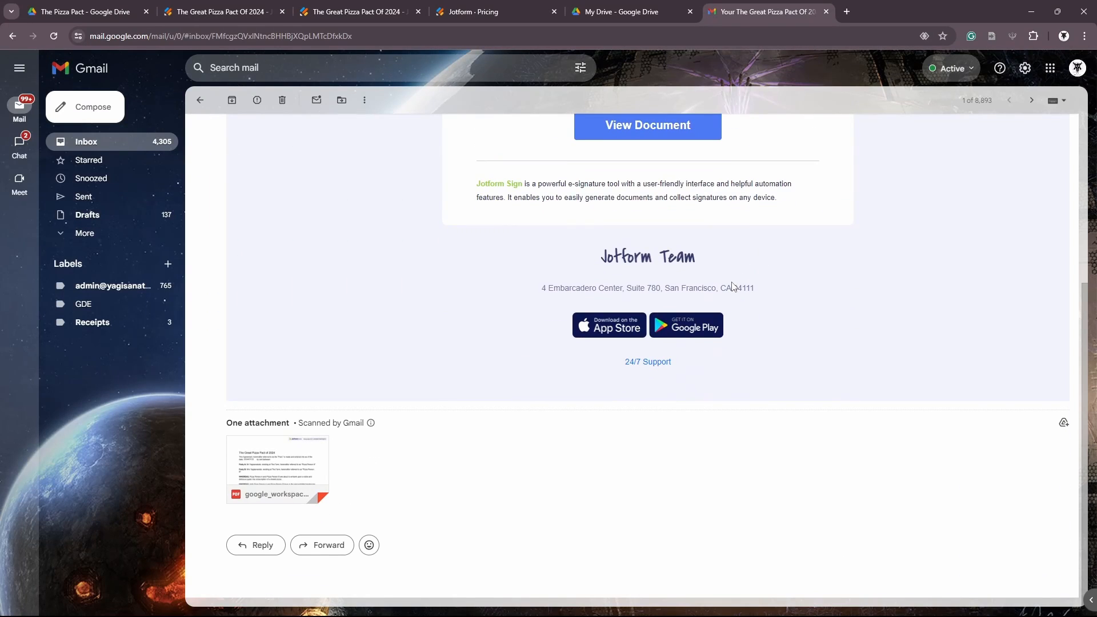
Add the signed PDF attachment to Drive and move it into The Pizza Pact folder
{"action": "mouse_move", "coordinate": [284, 474]}
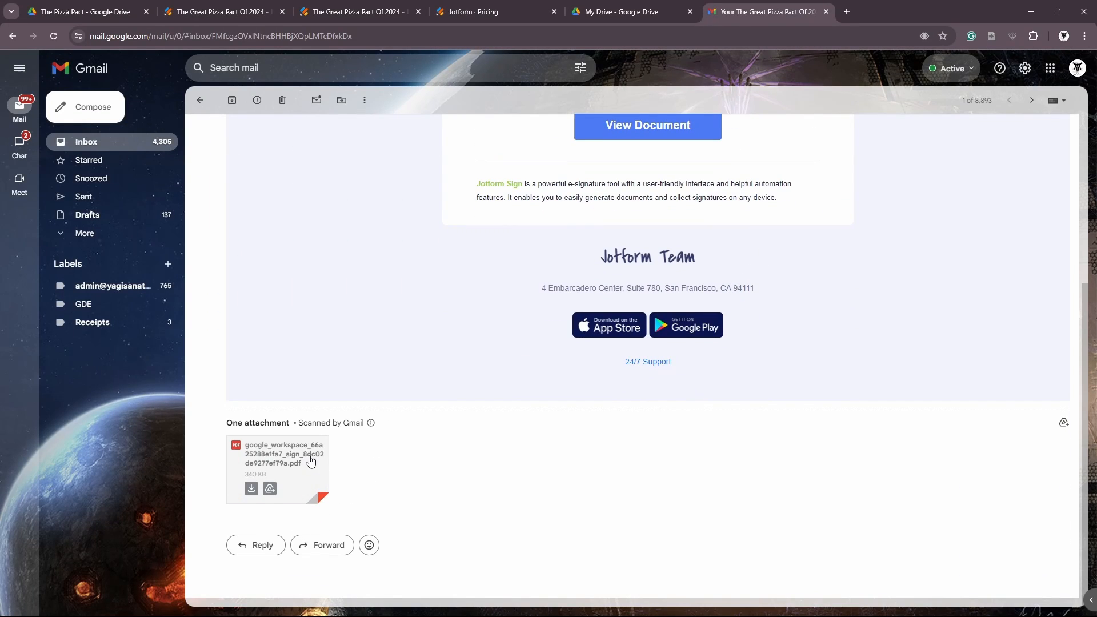
{"action": "left_click", "coordinate": [270, 489]}
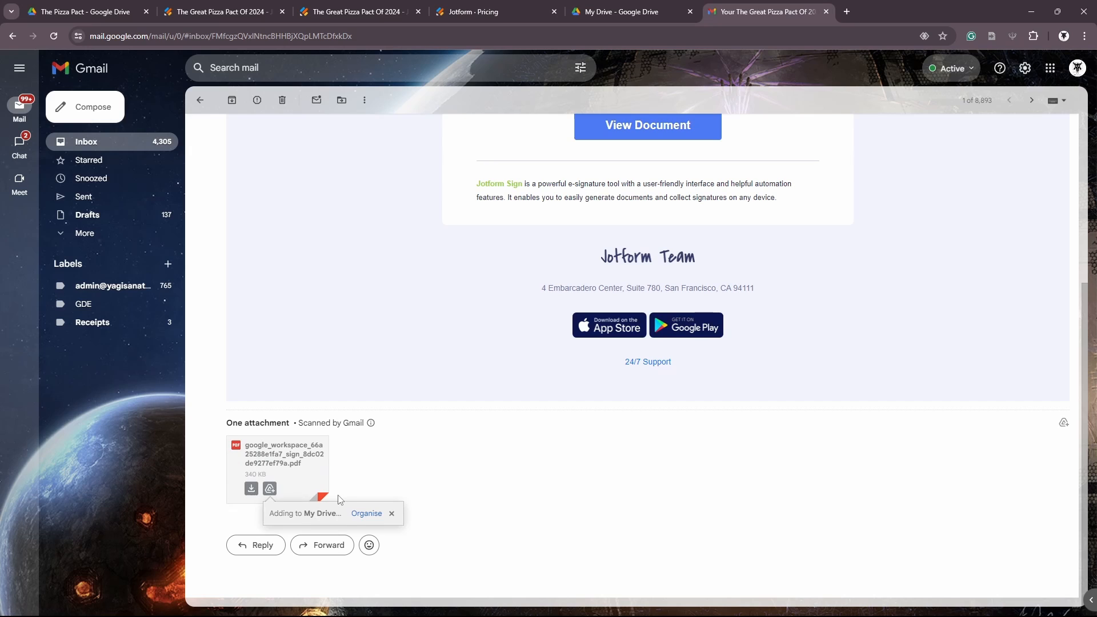
{"action": "left_click", "coordinate": [367, 514]}
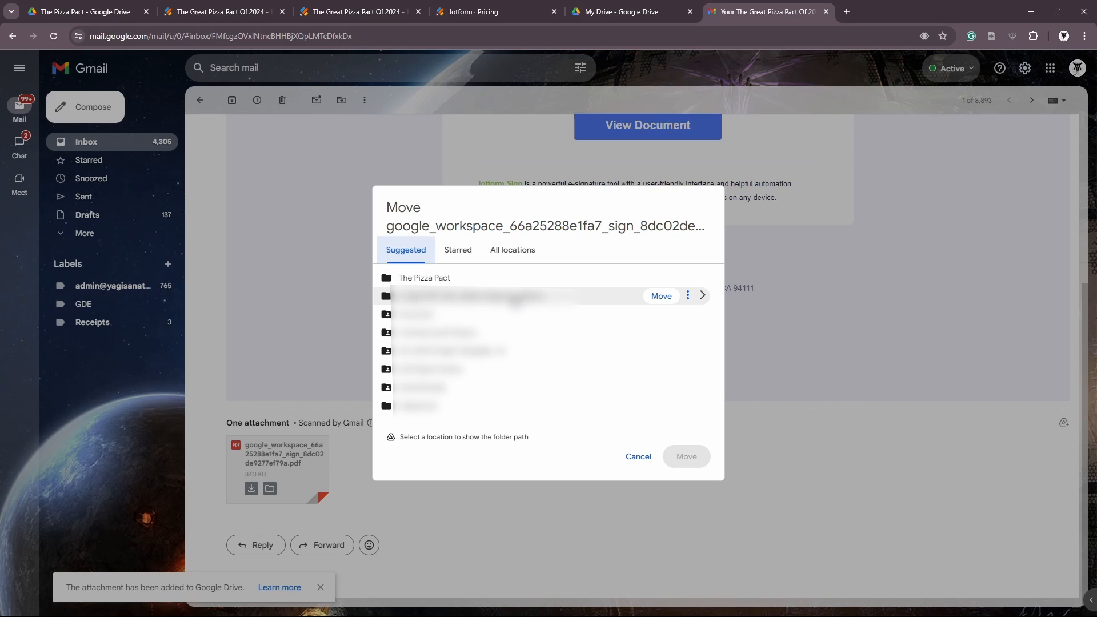
{"action": "left_click", "coordinate": [671, 280]}
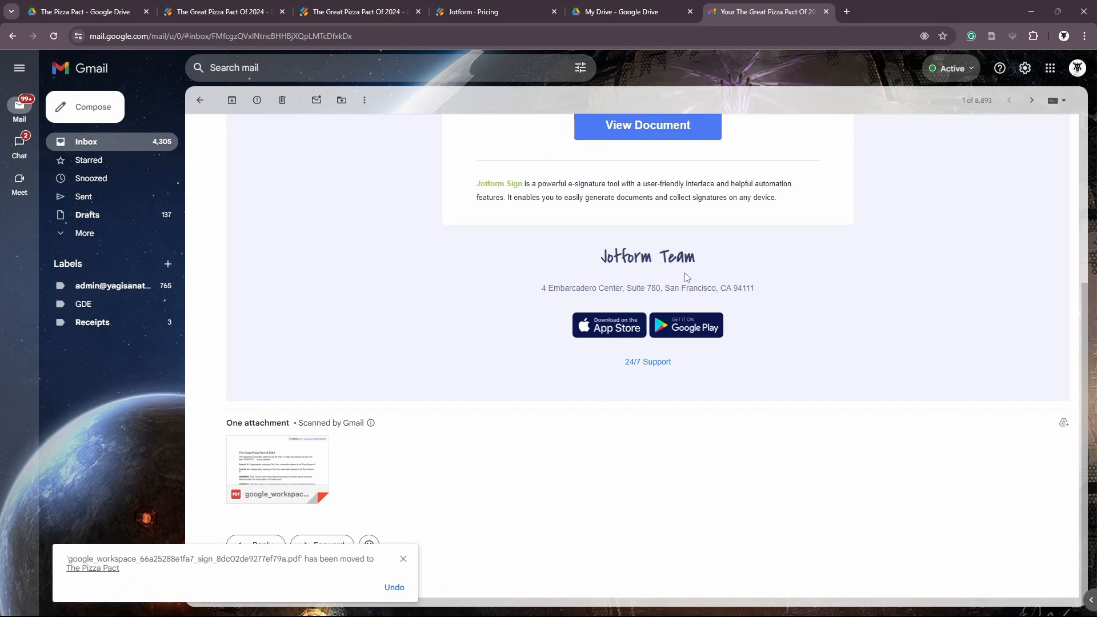
Preview the signed PDF in The Pizza Pact Drive folder, then bring up Jotform's pricing page
{"action": "left_click", "coordinate": [115, 11]}
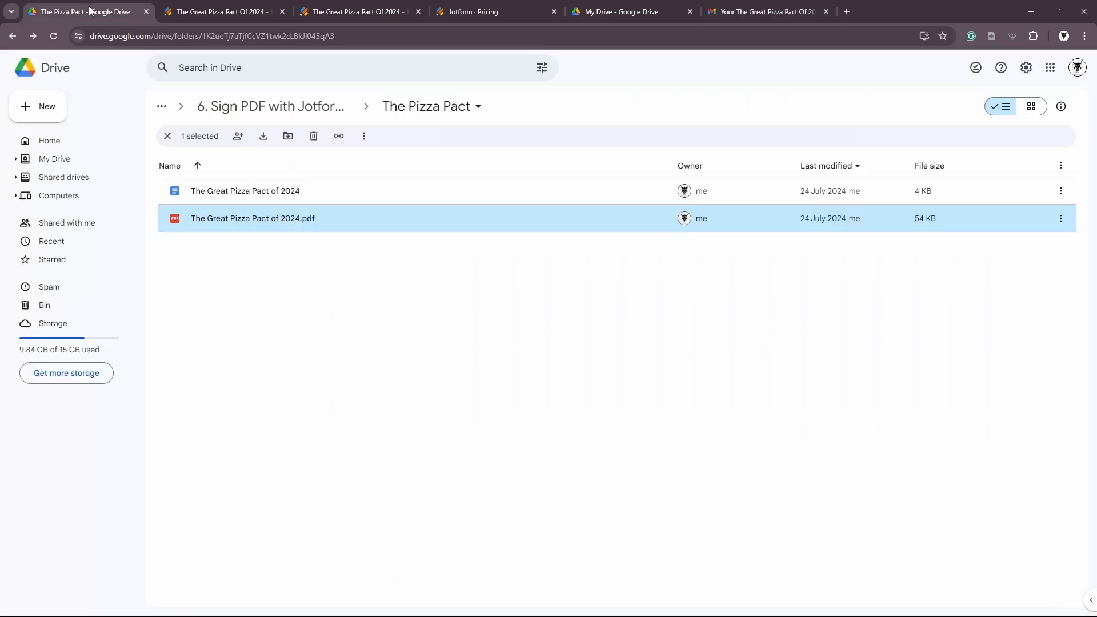
{"action": "left_click", "coordinate": [408, 340]}
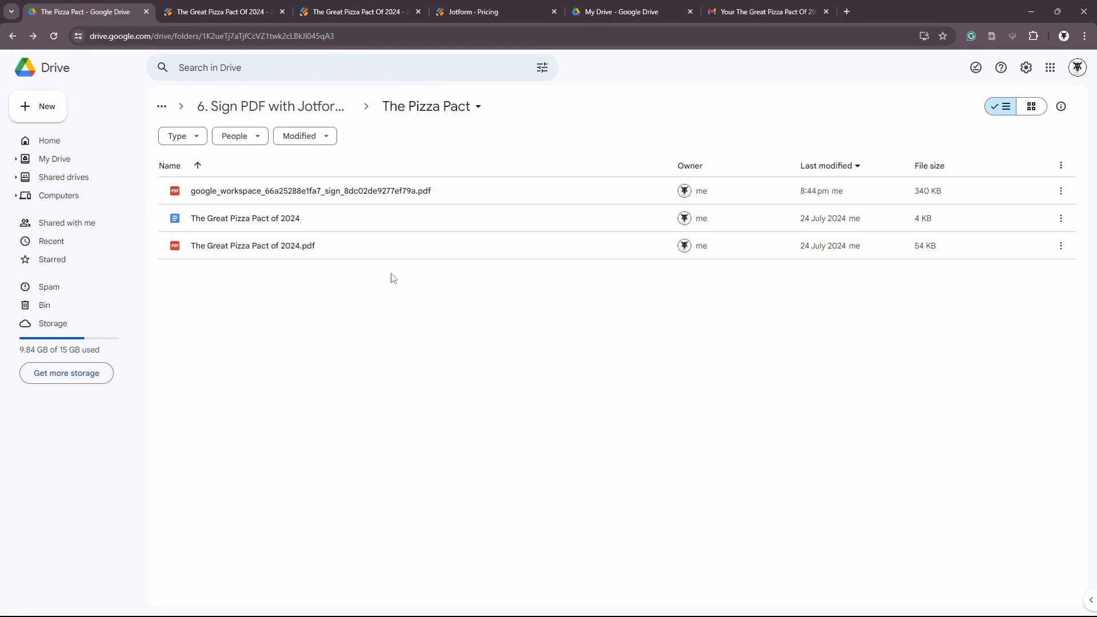
{"action": "double_click", "coordinate": [373, 194]}
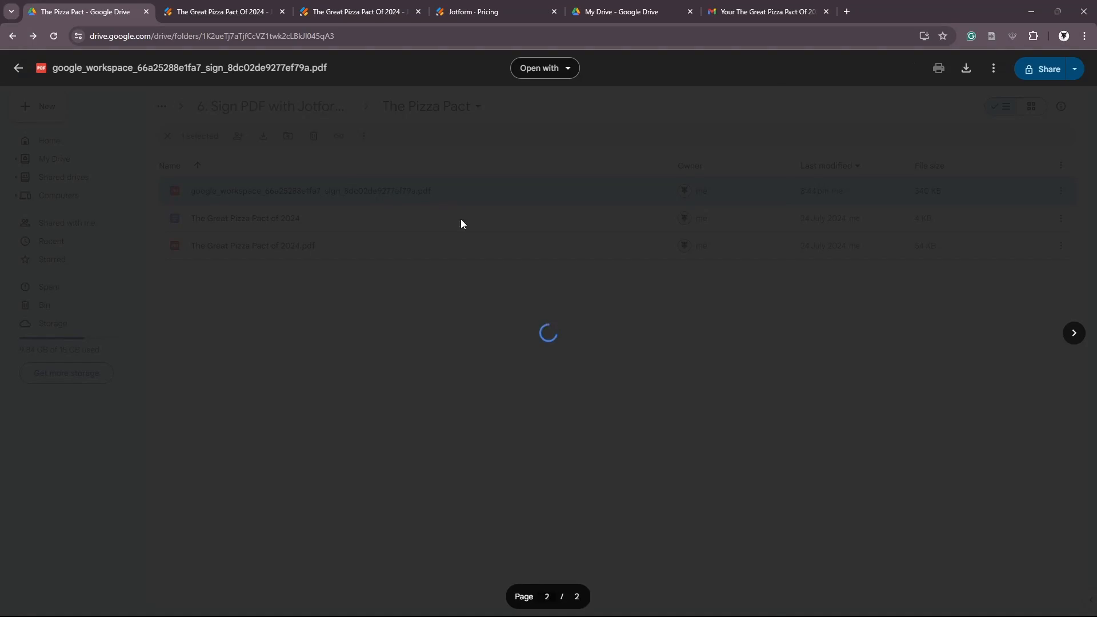
{"action": "scroll", "coordinate": [482, 226], "scroll_direction": "down", "scroll_amount": 5}
{"action": "scroll", "coordinate": [481, 226], "scroll_direction": "down", "scroll_amount": 20}
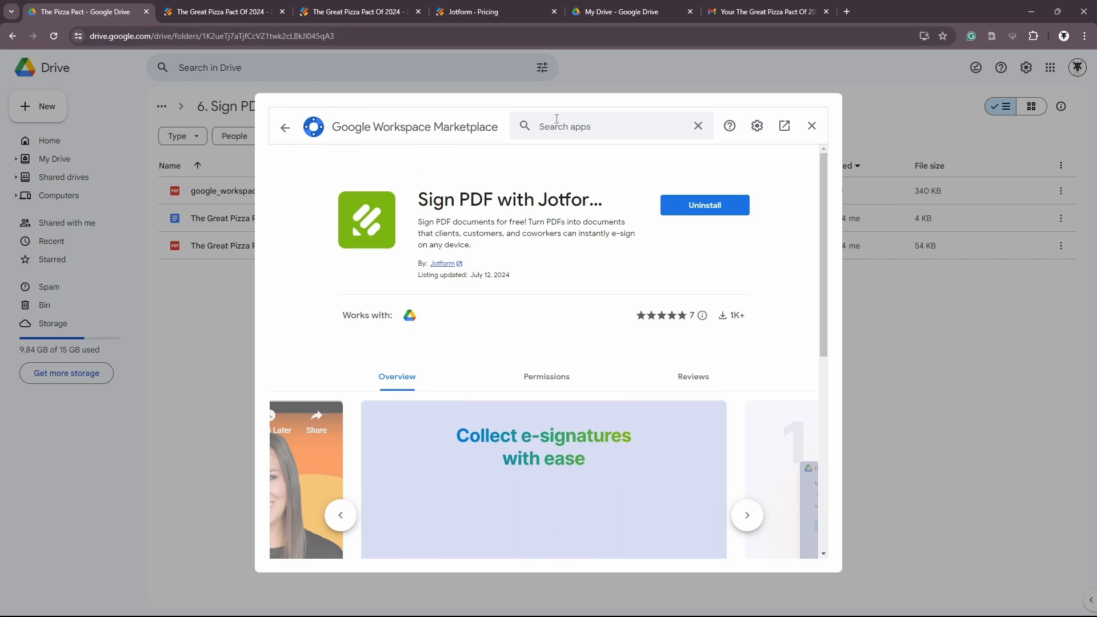
{"action": "left_click", "coordinate": [523, 5]}
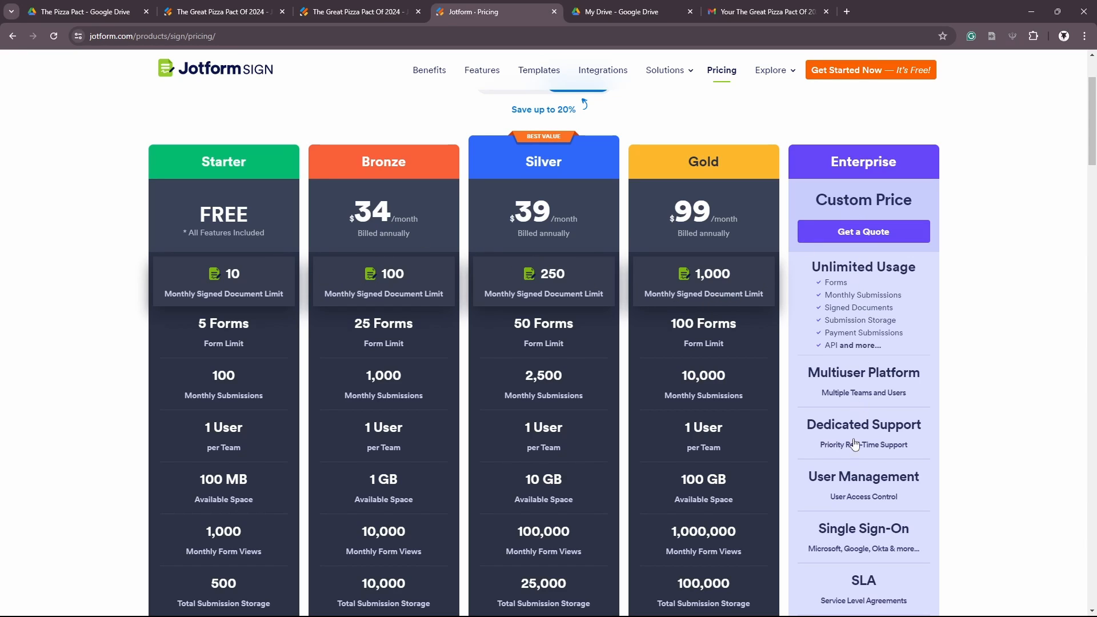
Scroll the pricing page comparing Starter, Bronze $34, Silver $39, Gold $99 and Enterprise plans
{"action": "scroll", "coordinate": [844, 472], "scroll_direction": "down", "scroll_amount": 5}
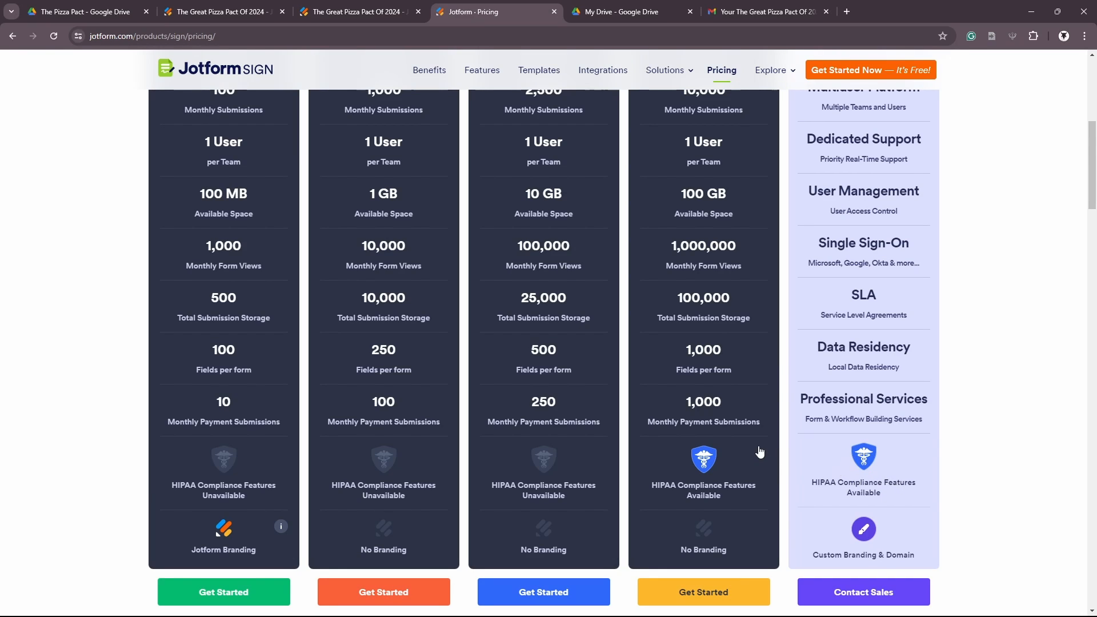
{"action": "scroll", "coordinate": [829, 485], "scroll_direction": "up", "scroll_amount": 5}
{"action": "scroll", "coordinate": [760, 491], "scroll_direction": "down", "scroll_amount": 5}
{"action": "scroll", "coordinate": [617, 492], "scroll_direction": "up", "scroll_amount": 4}
{"action": "scroll", "coordinate": [252, 291], "scroll_direction": "up", "scroll_amount": 2}
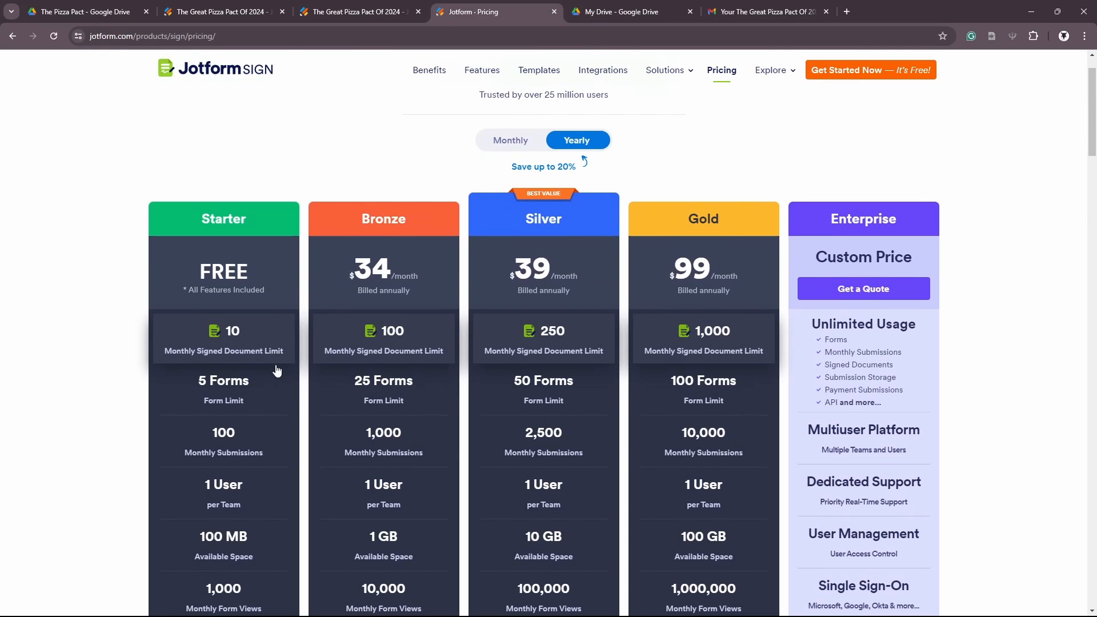
{"action": "scroll", "coordinate": [277, 372], "scroll_direction": "up", "scroll_amount": 1}
{"action": "scroll", "coordinate": [252, 301], "scroll_direction": "down", "scroll_amount": 3}
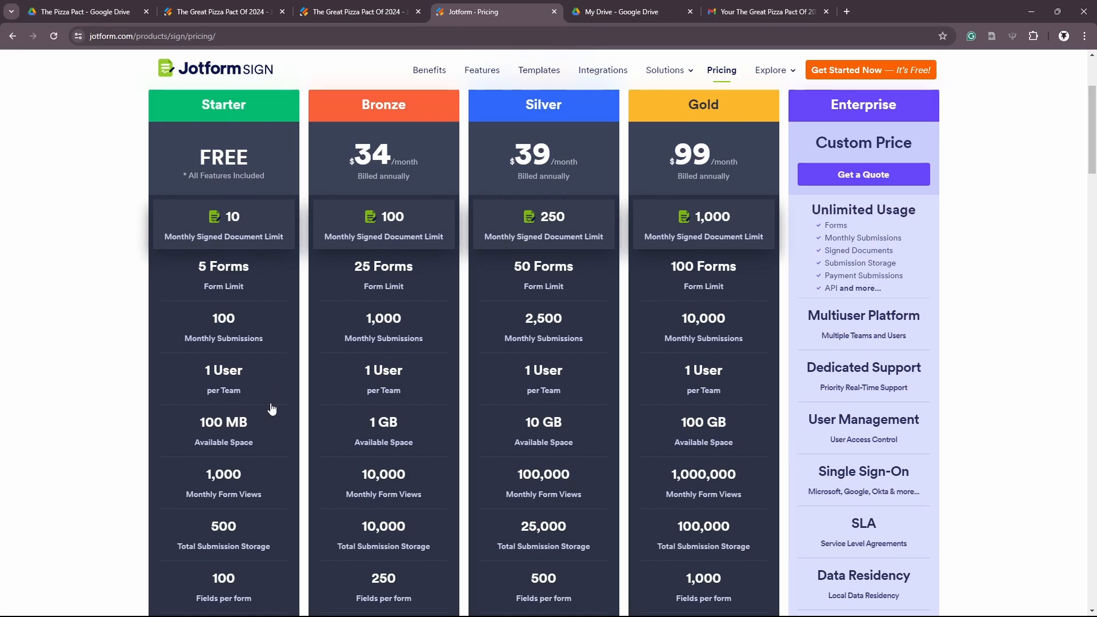
{"action": "scroll", "coordinate": [271, 409], "scroll_direction": "up", "scroll_amount": 2}
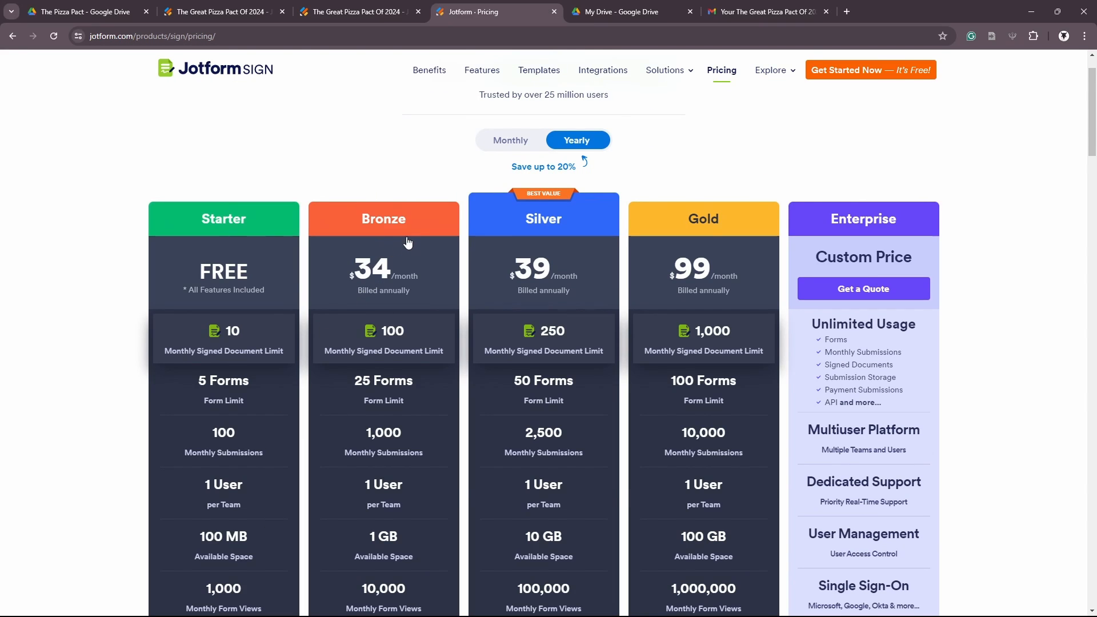
{"action": "scroll", "coordinate": [241, 260], "scroll_direction": "down", "scroll_amount": 2}
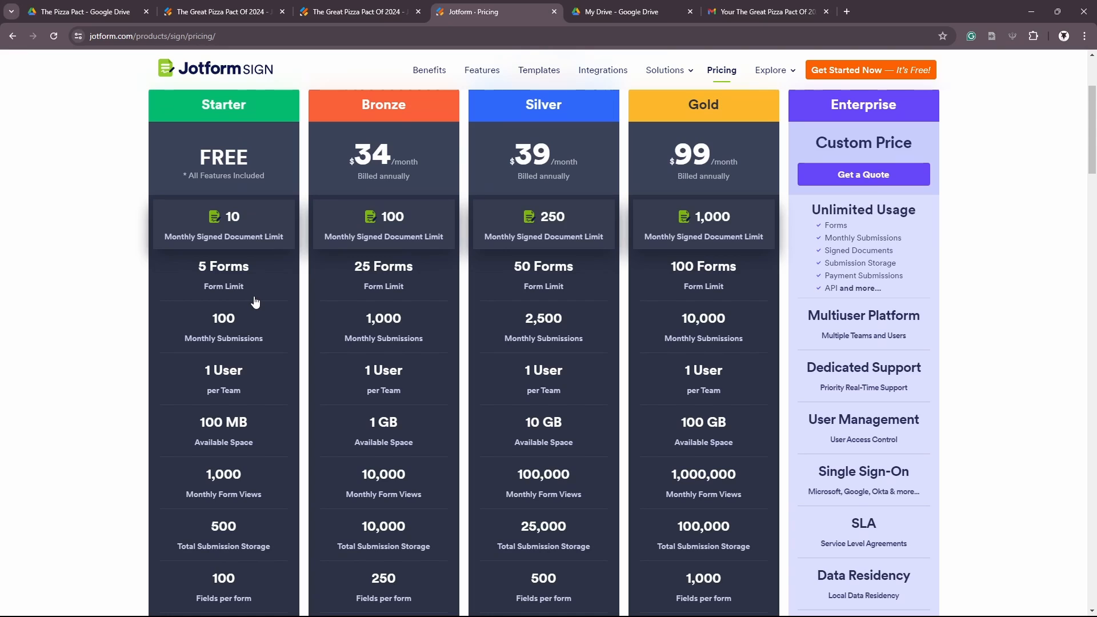
{"action": "scroll", "coordinate": [260, 343], "scroll_direction": "down", "scroll_amount": 2}
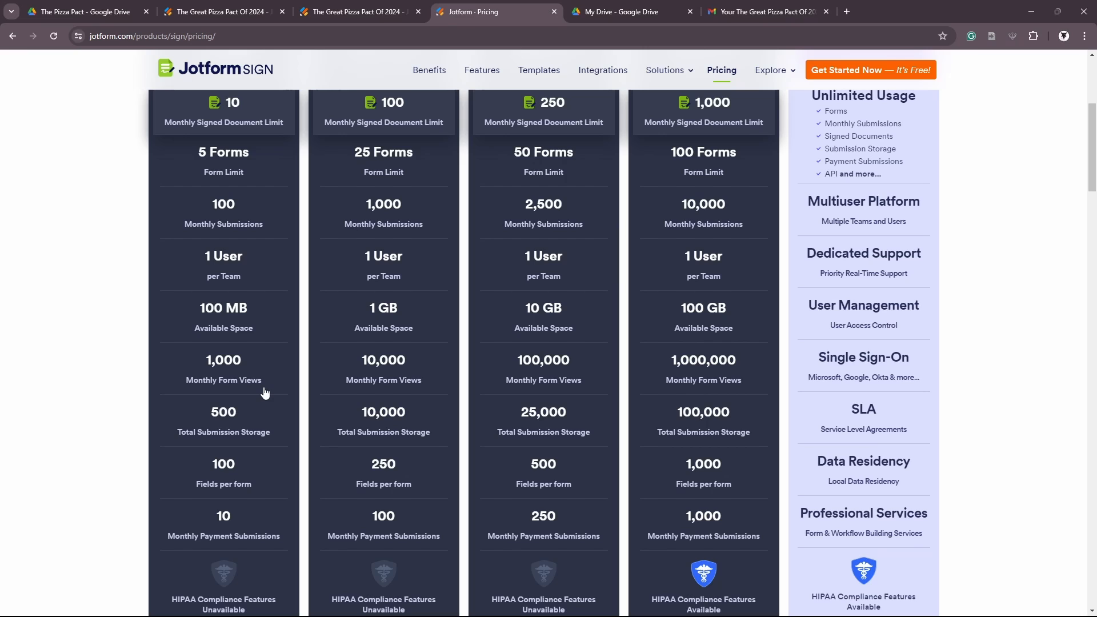
{"action": "scroll", "coordinate": [265, 392], "scroll_direction": "up", "scroll_amount": 2}
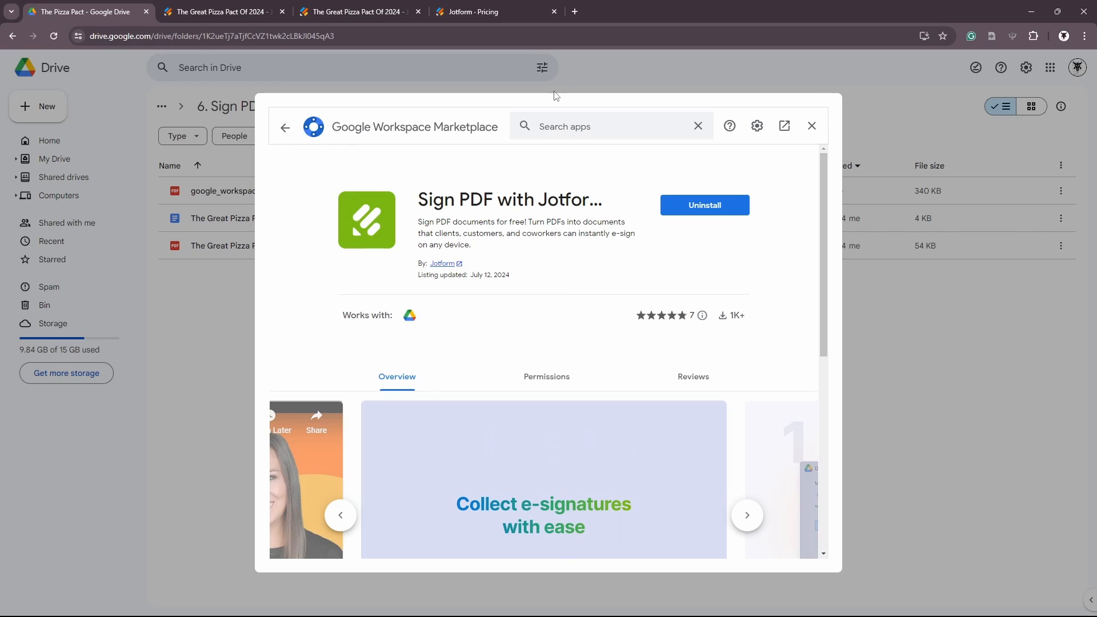
Rate the Sign PDF with Jotform add-on five stars, paste the prepared review, and submit it
{"action": "scroll", "coordinate": [604, 330], "scroll_direction": "down", "scroll_amount": 3}
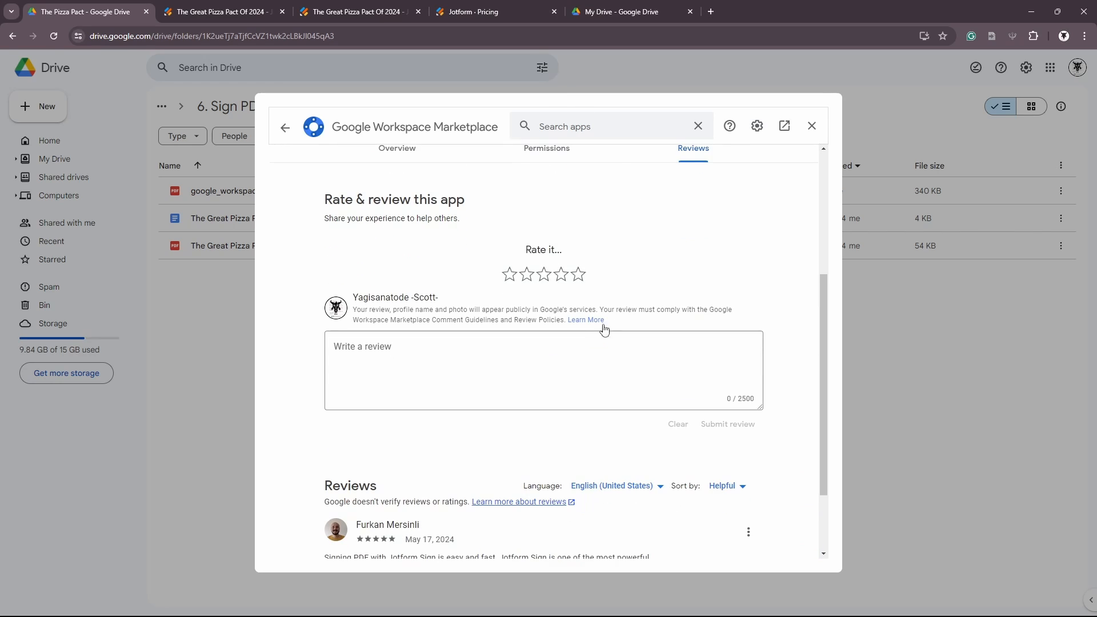
{"action": "left_click", "coordinate": [579, 277]}
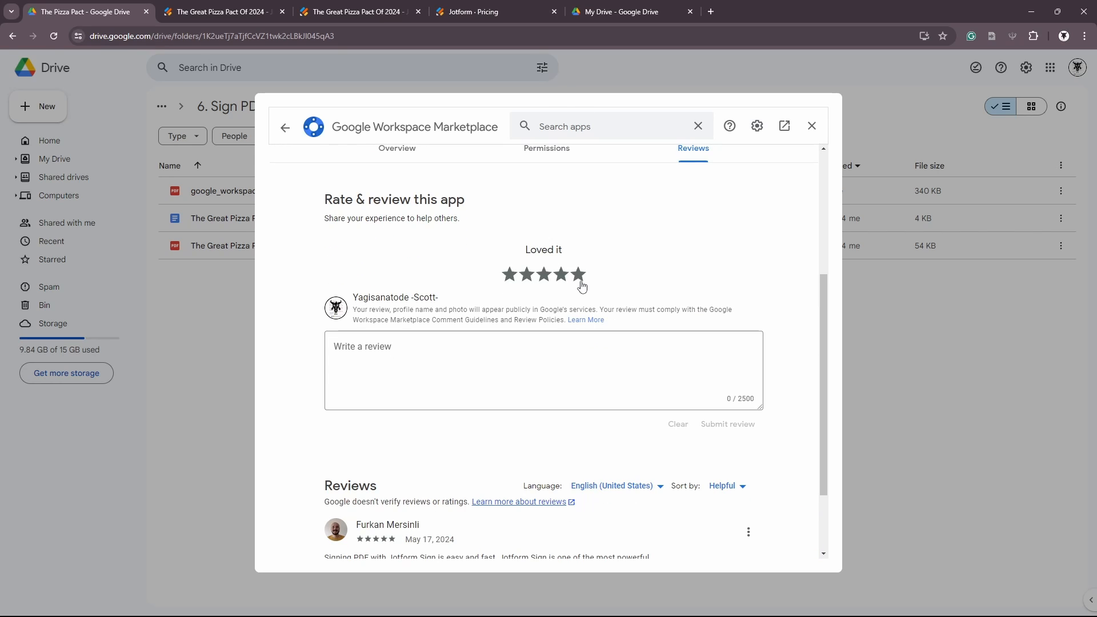
{"action": "left_click", "coordinate": [434, 353]}
{"action": "key", "text": "ctrl+v"}
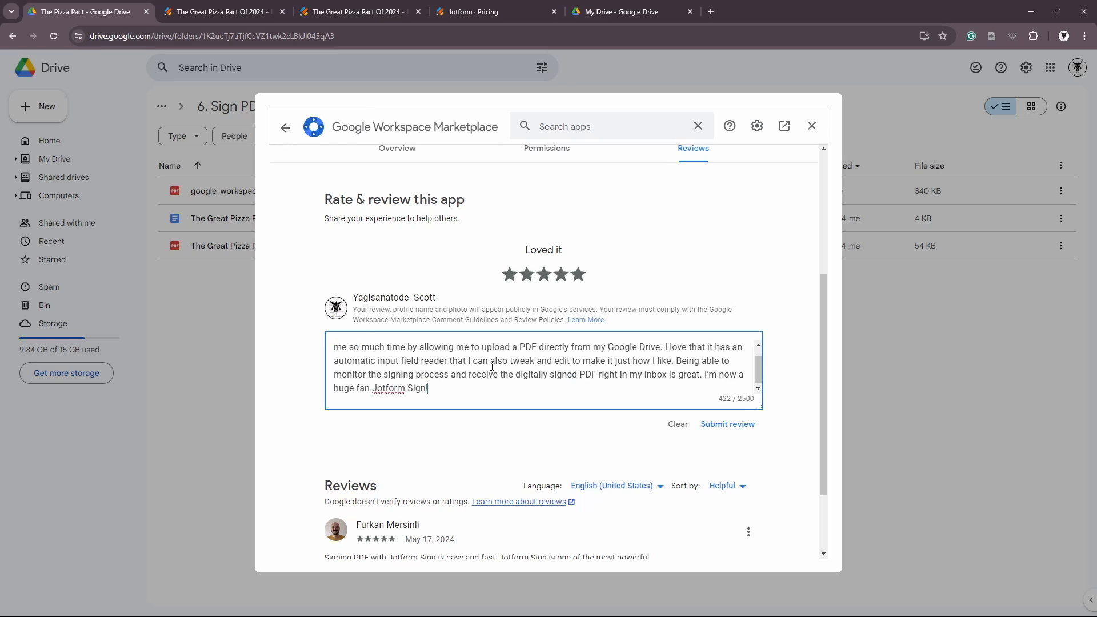
{"action": "scroll", "coordinate": [444, 383], "scroll_direction": "up", "scroll_amount": 1}
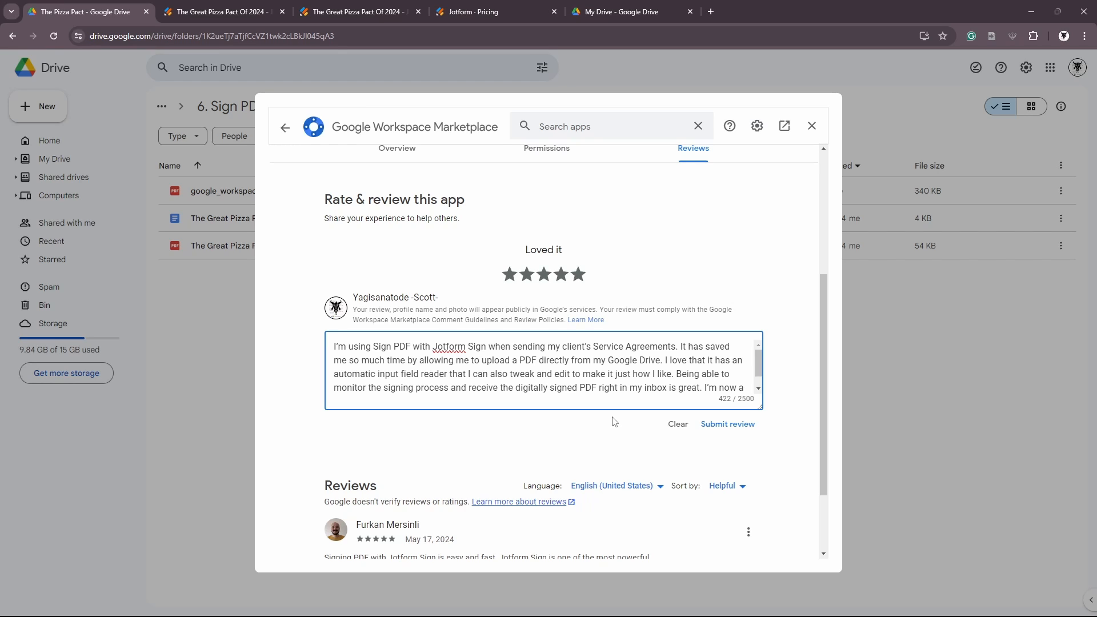
{"action": "scroll", "coordinate": [628, 406], "scroll_direction": "down", "scroll_amount": 1}
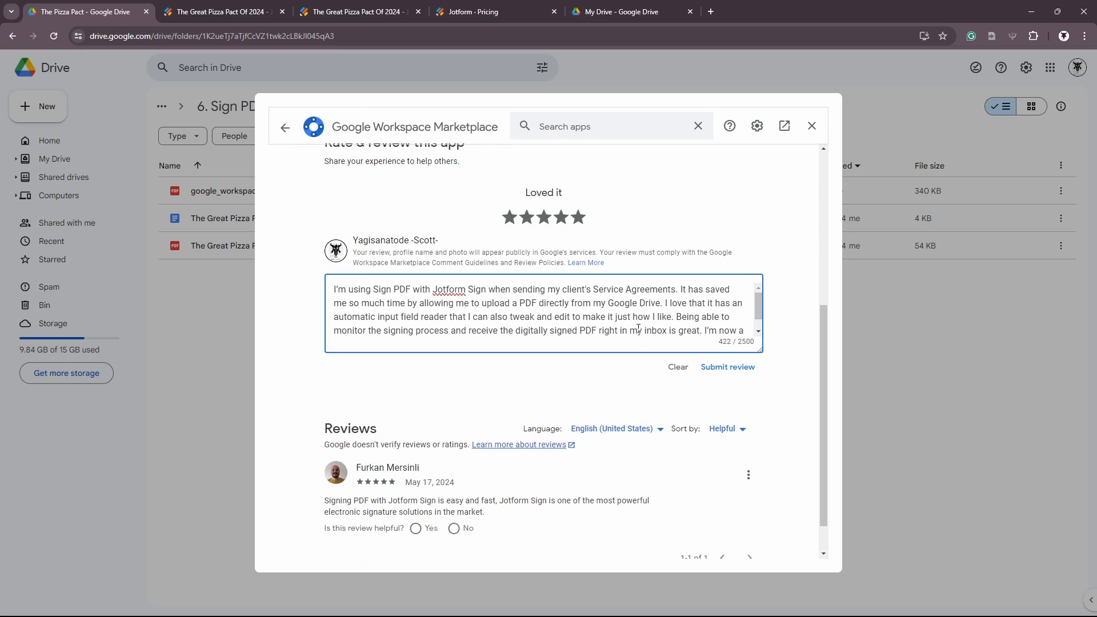
{"action": "scroll", "coordinate": [638, 329], "scroll_direction": "down", "scroll_amount": 1}
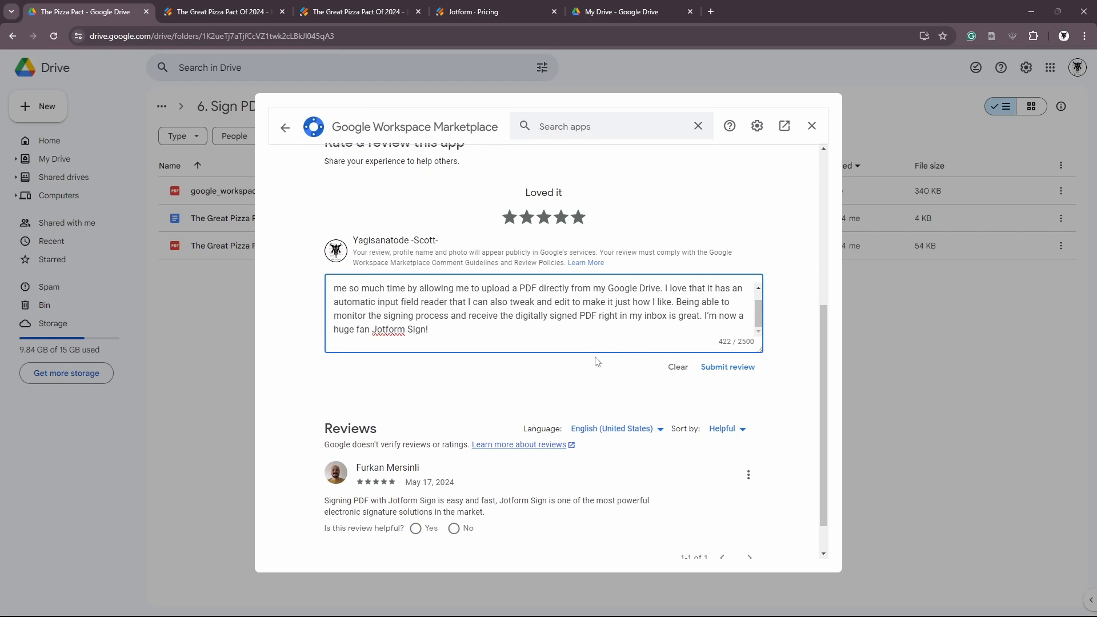
{"action": "scroll", "coordinate": [672, 355], "scroll_direction": "up", "scroll_amount": 5}
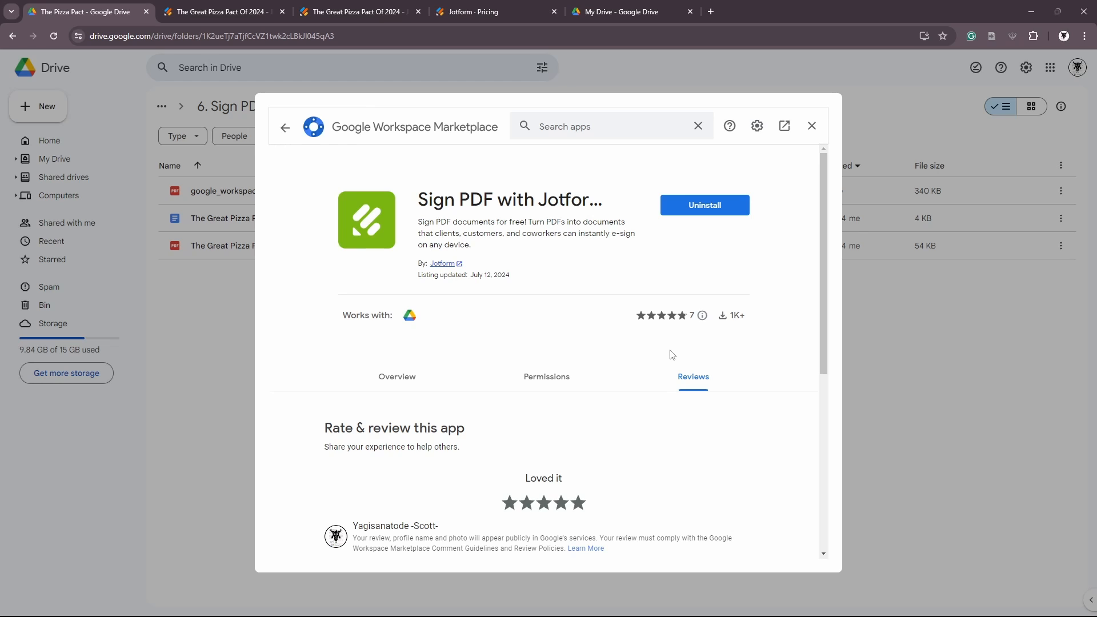
{"action": "scroll", "coordinate": [672, 355], "scroll_direction": "down", "scroll_amount": 5}
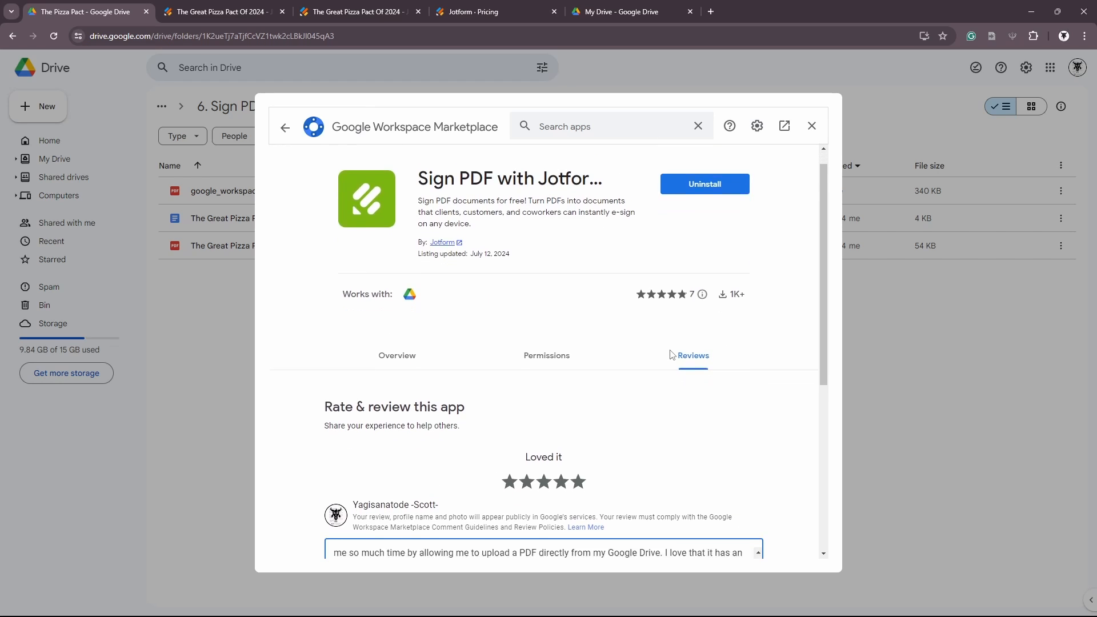
{"action": "left_click", "coordinate": [728, 324]}
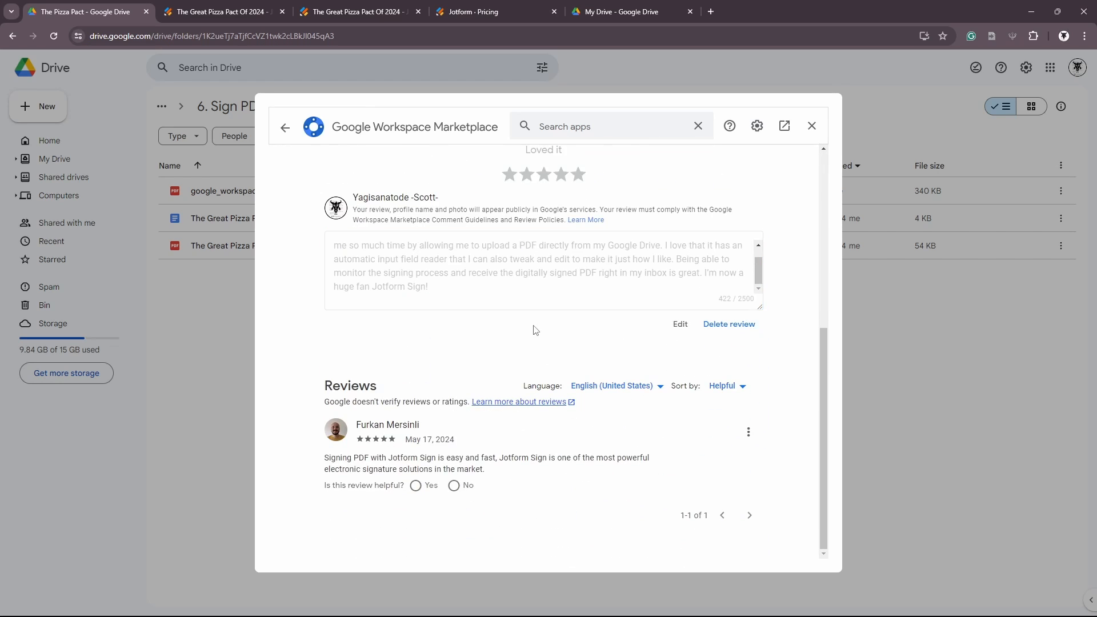
{"action": "scroll", "coordinate": [536, 330], "scroll_direction": "up", "scroll_amount": 5}
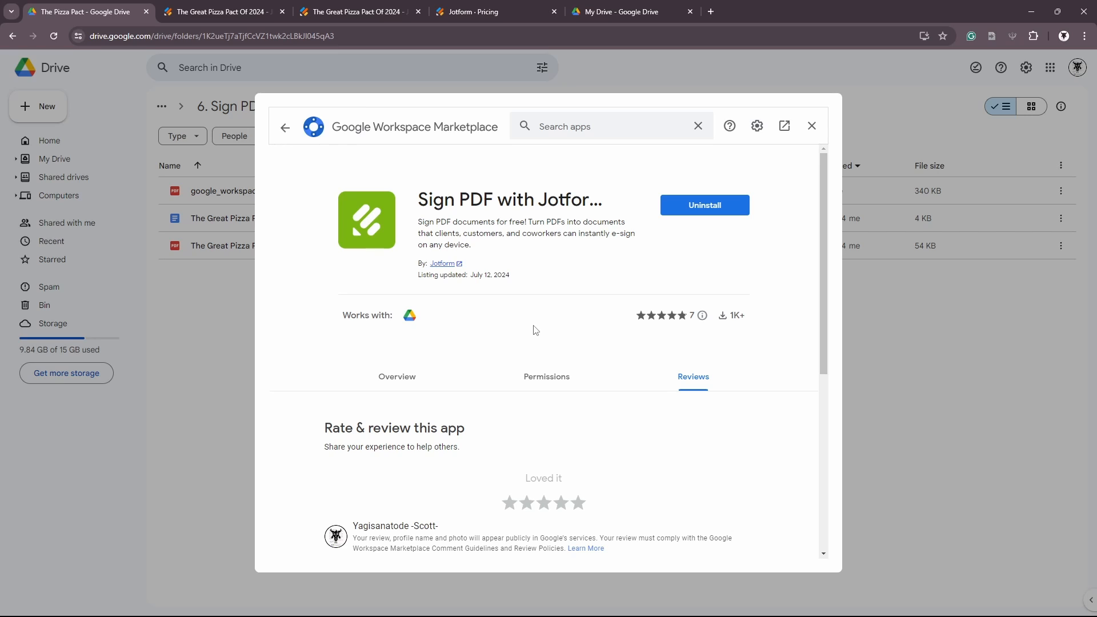